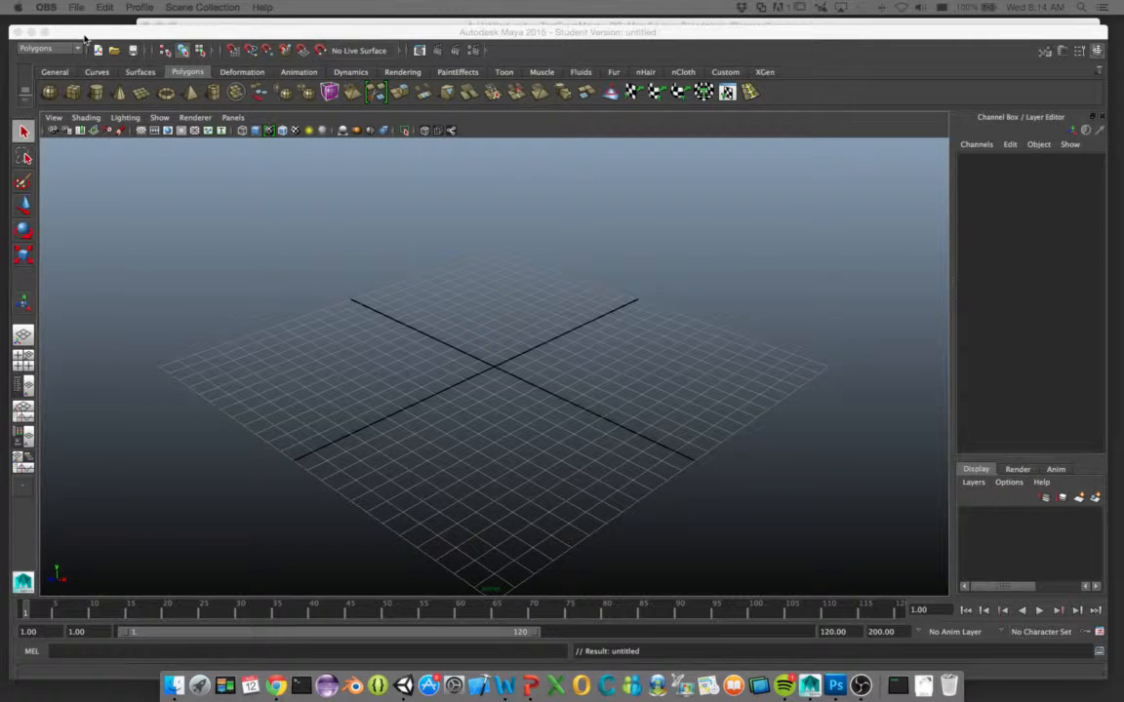
Step: Switch to the four-view layout and display the grid in the front and side views
left_click(84, 38)
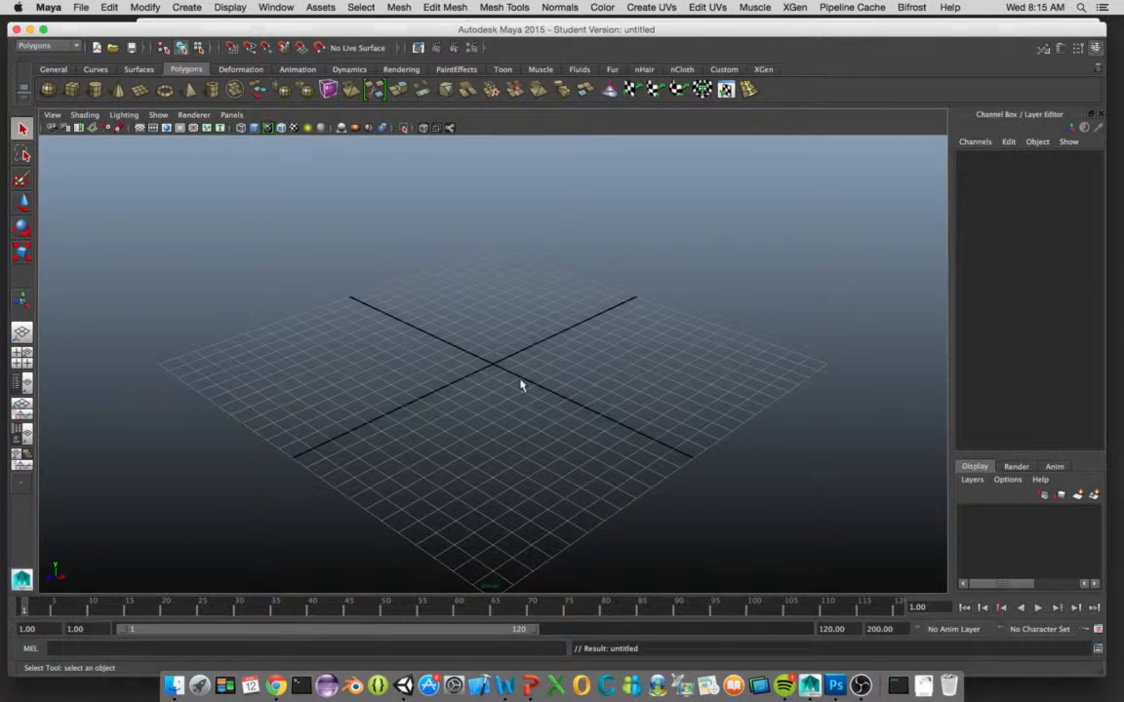
key("space")
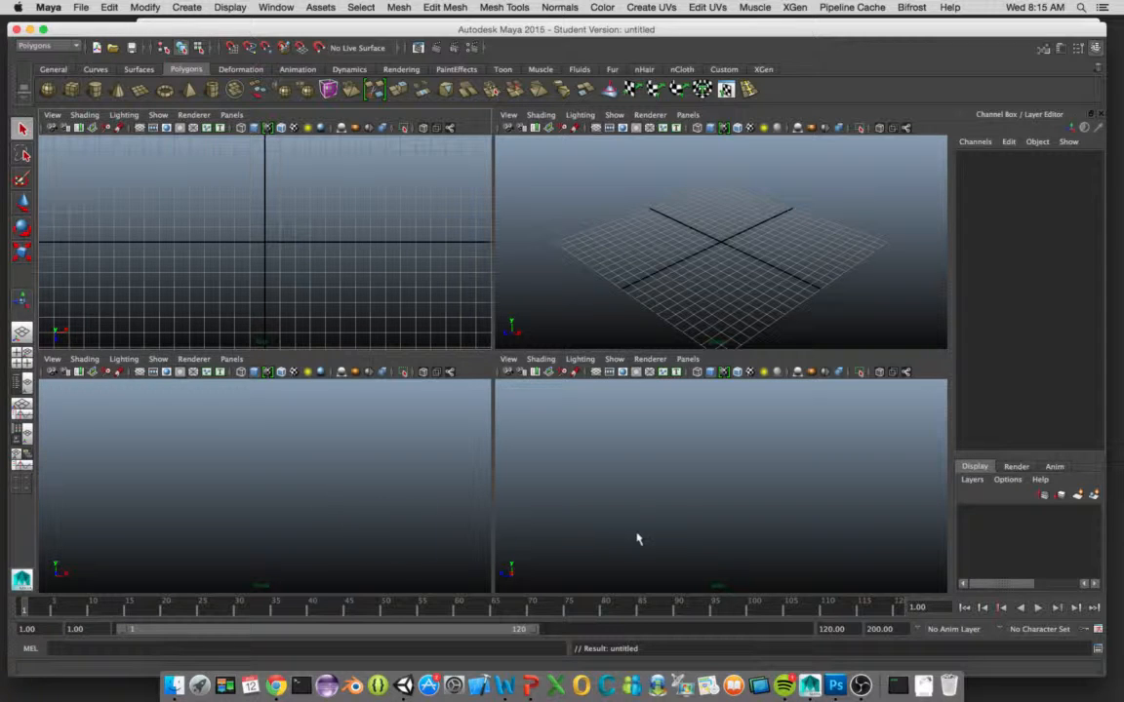
left_click(140, 375)
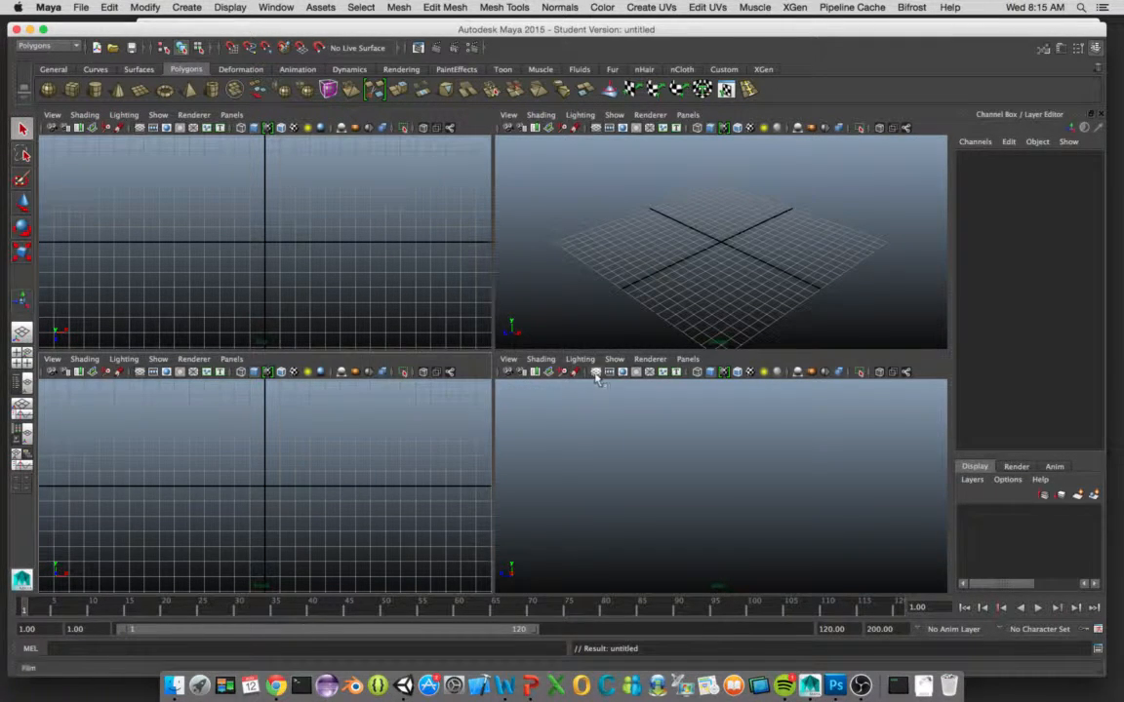
left_click(600, 372)
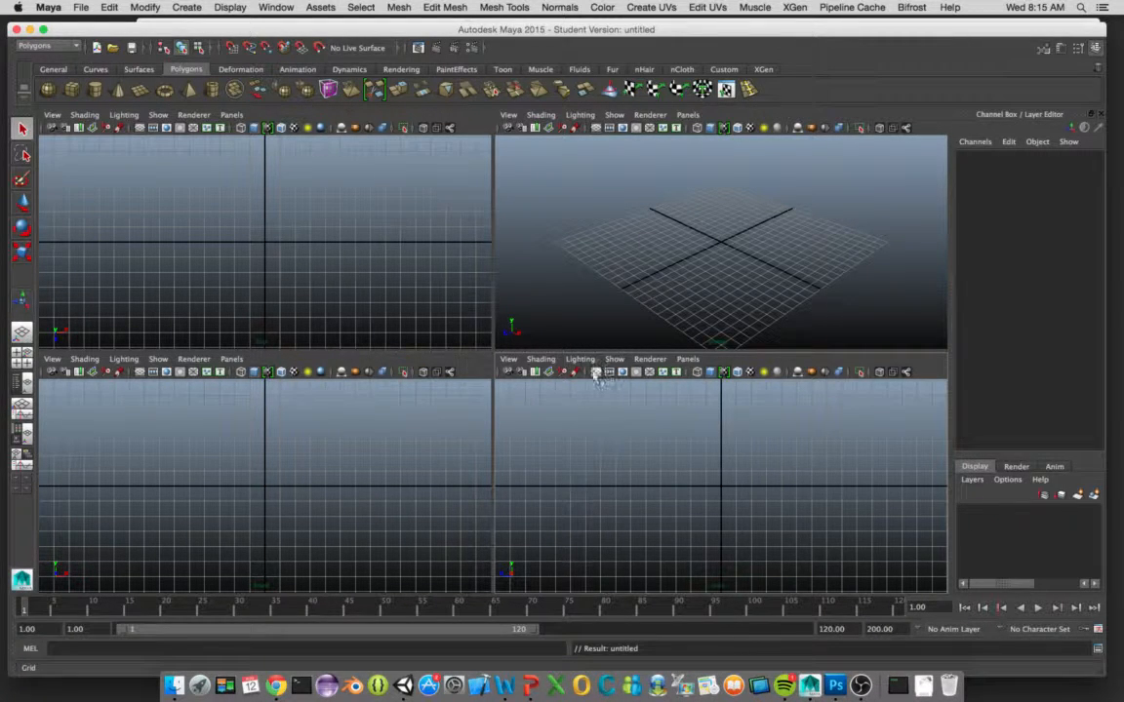
left_click(596, 374)
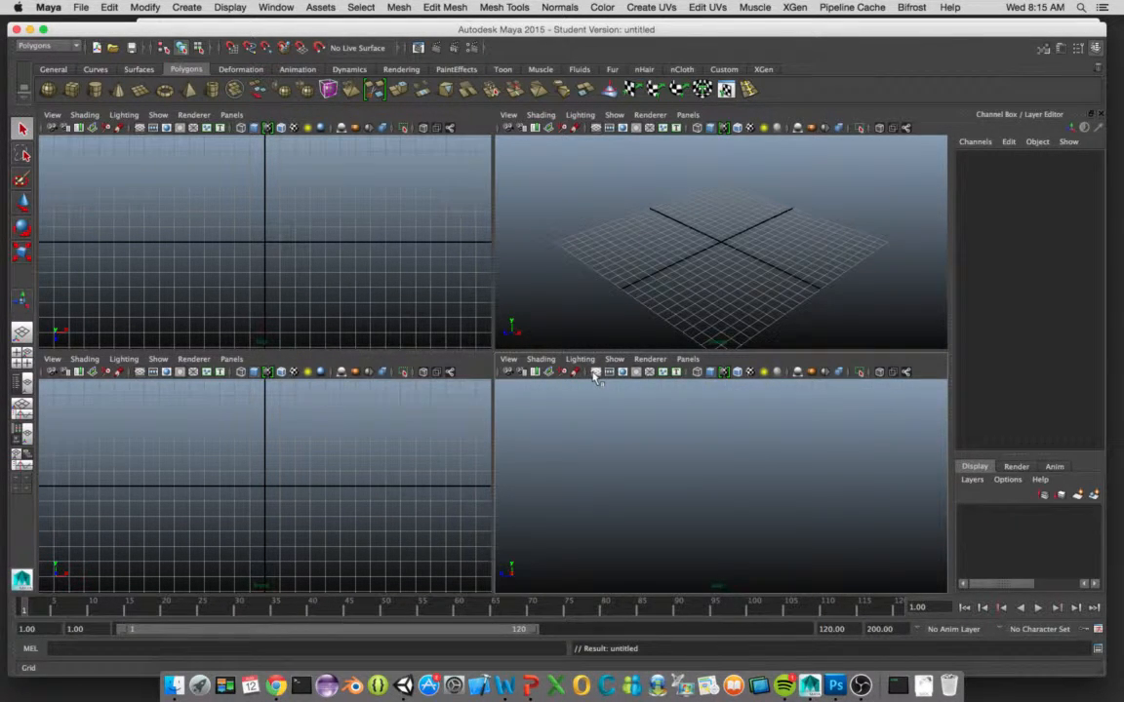
left_click(596, 374)
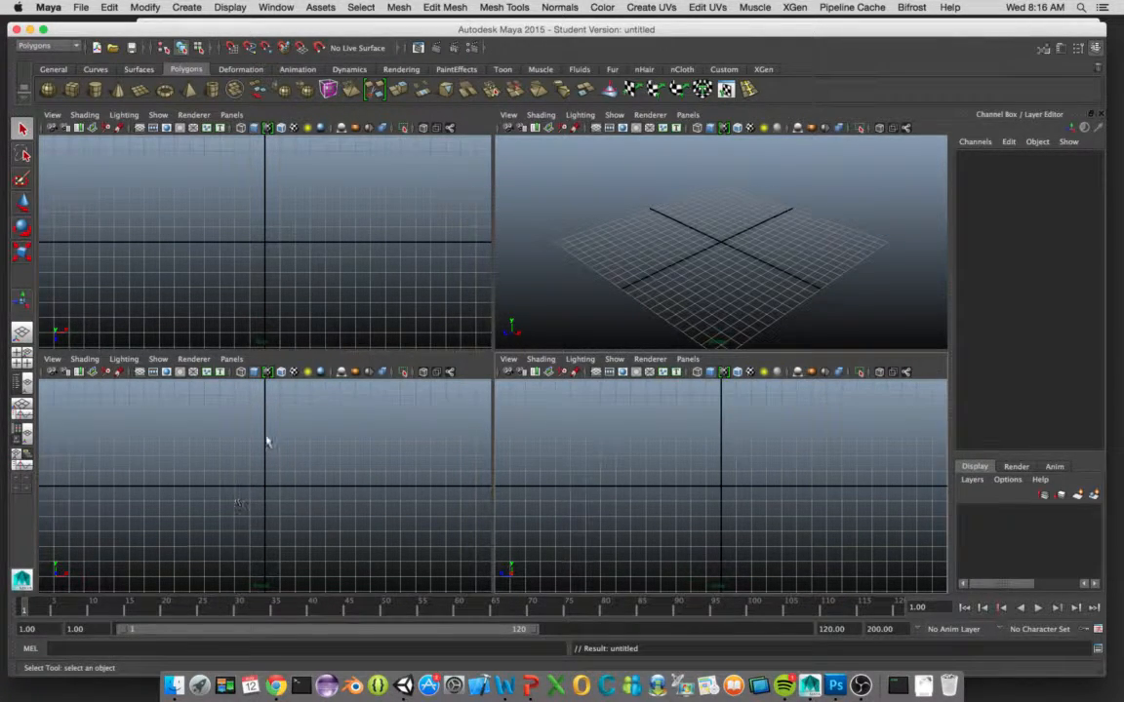
Step: Import the character's front reference image as an image plane in the front view
left_click(52, 360)
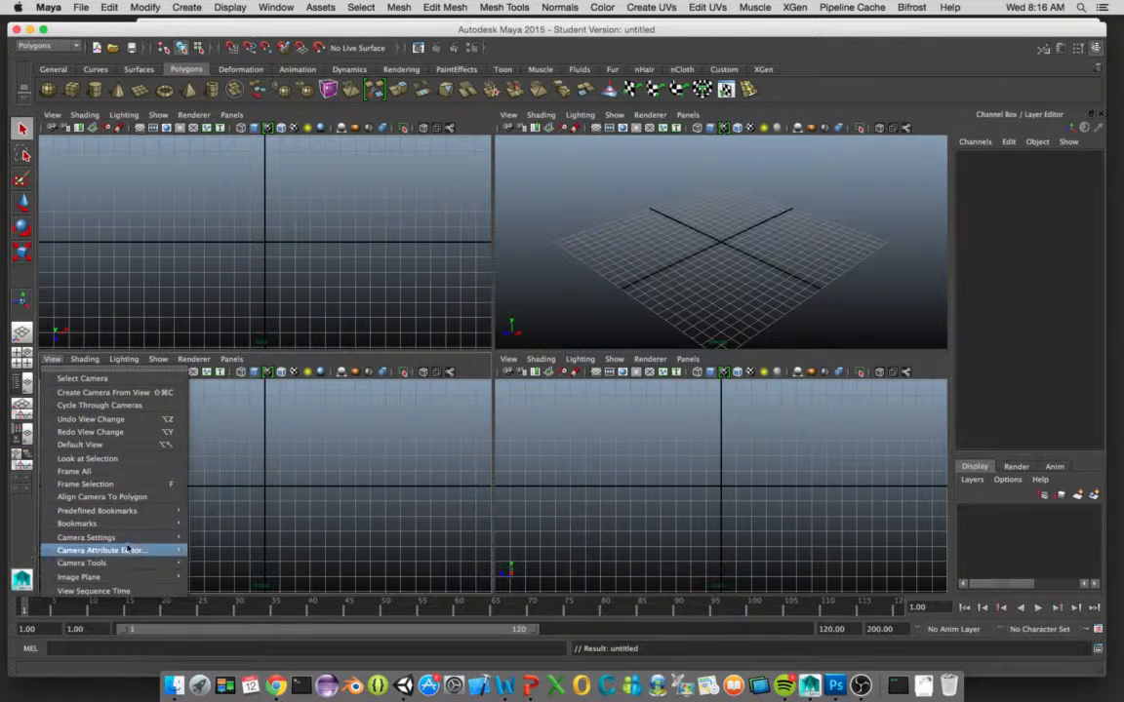
mouse_move(127, 577)
left_click(234, 585)
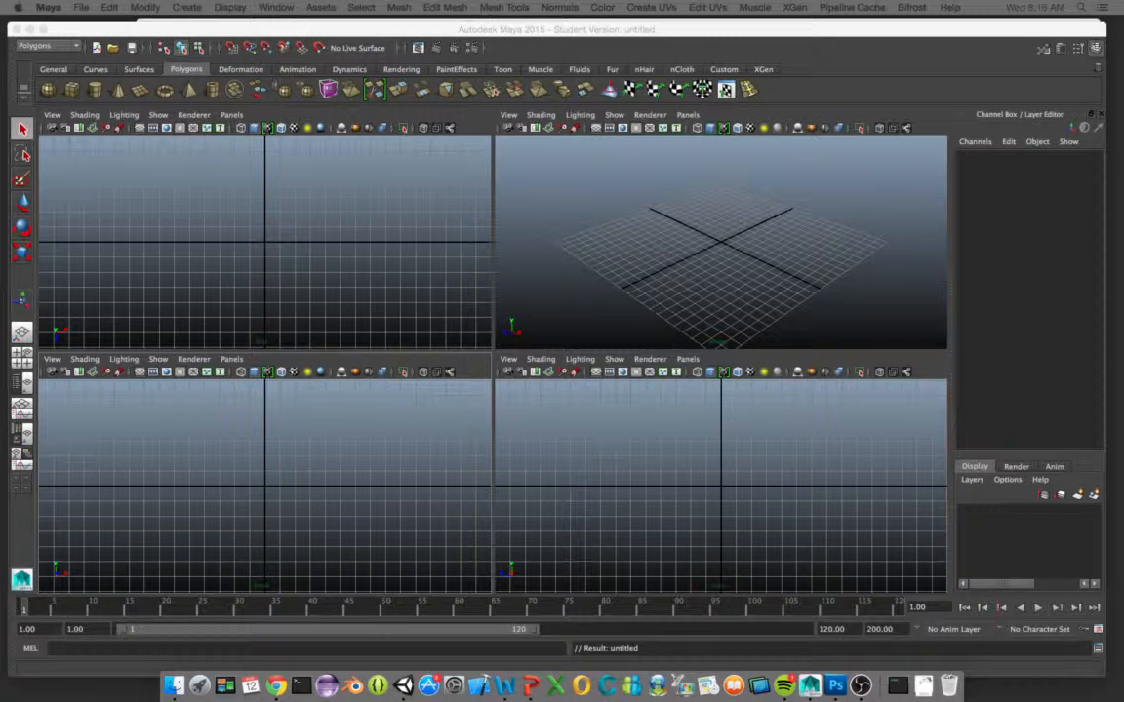
key("Return")
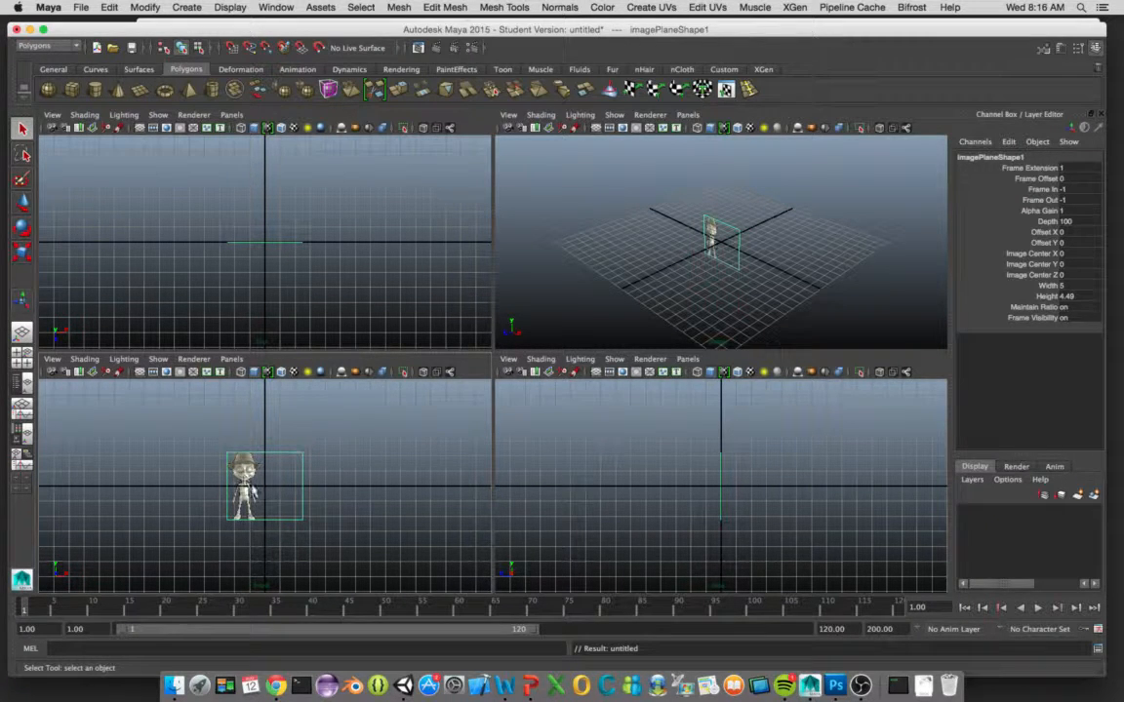
Step: Set the front image plane's width to 10, height to 9 and Image Center Z to -20
left_click(1073, 286)
type("10")
key("Tab")
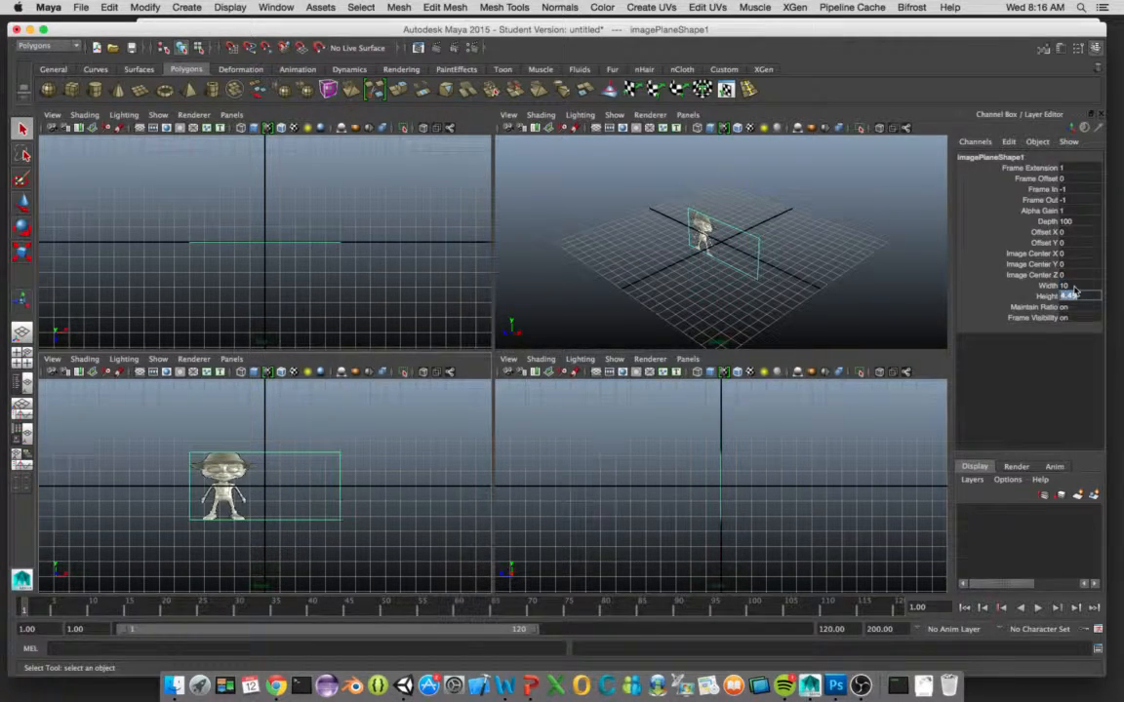
type("9")
key("Return")
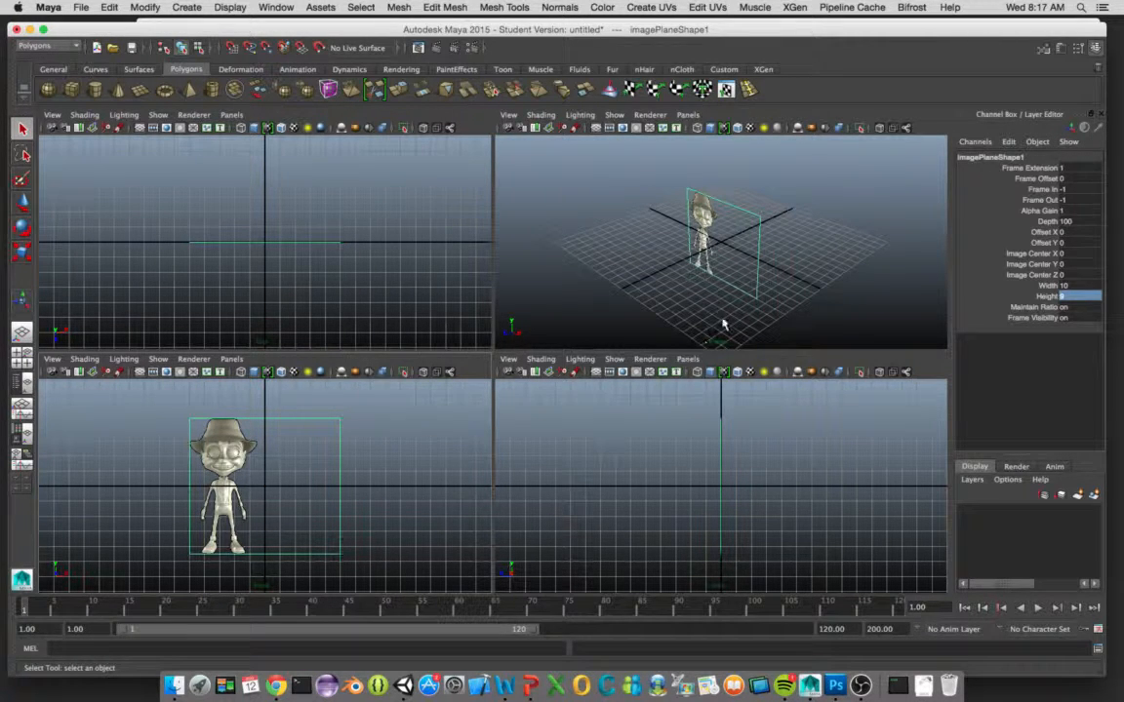
left_click(1074, 274)
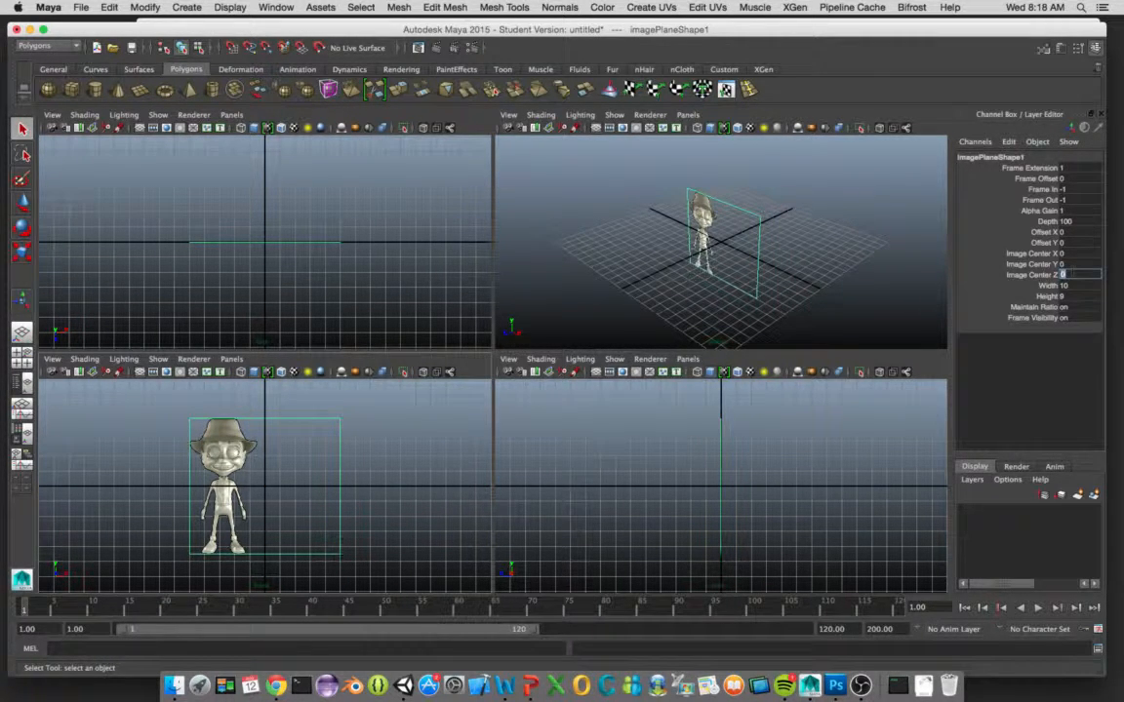
key("Return")
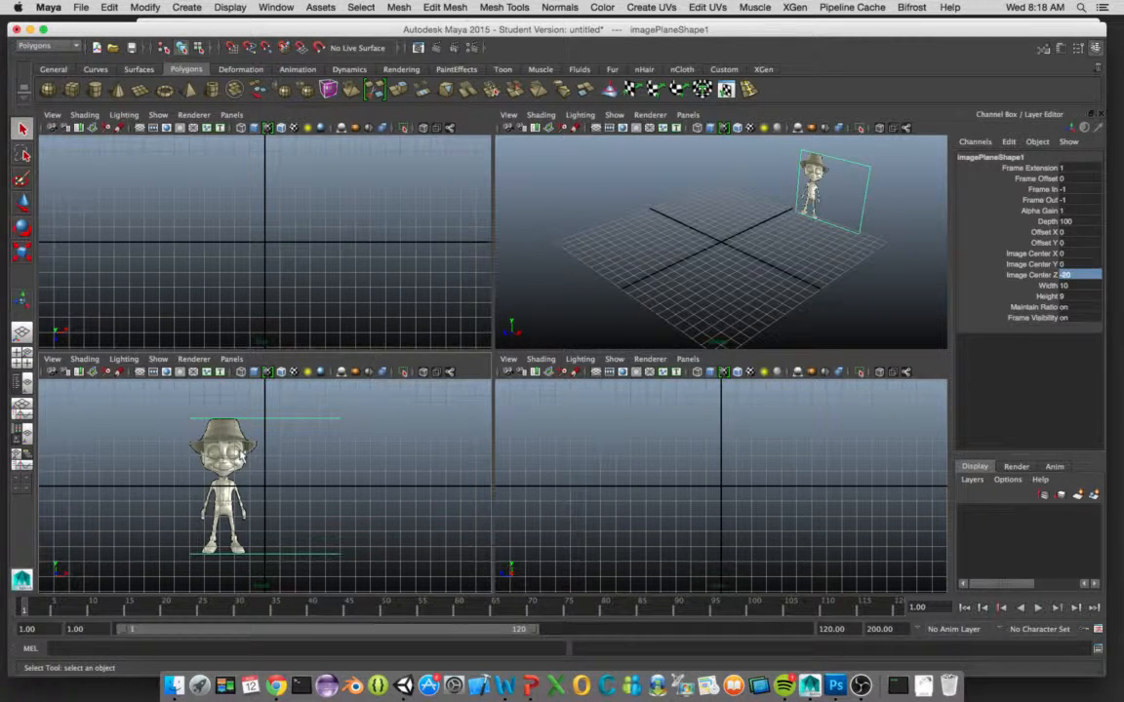
Step: Select the front image plane and move it about 2.66 along X to centre the character on the vertical axis
left_click(228, 453)
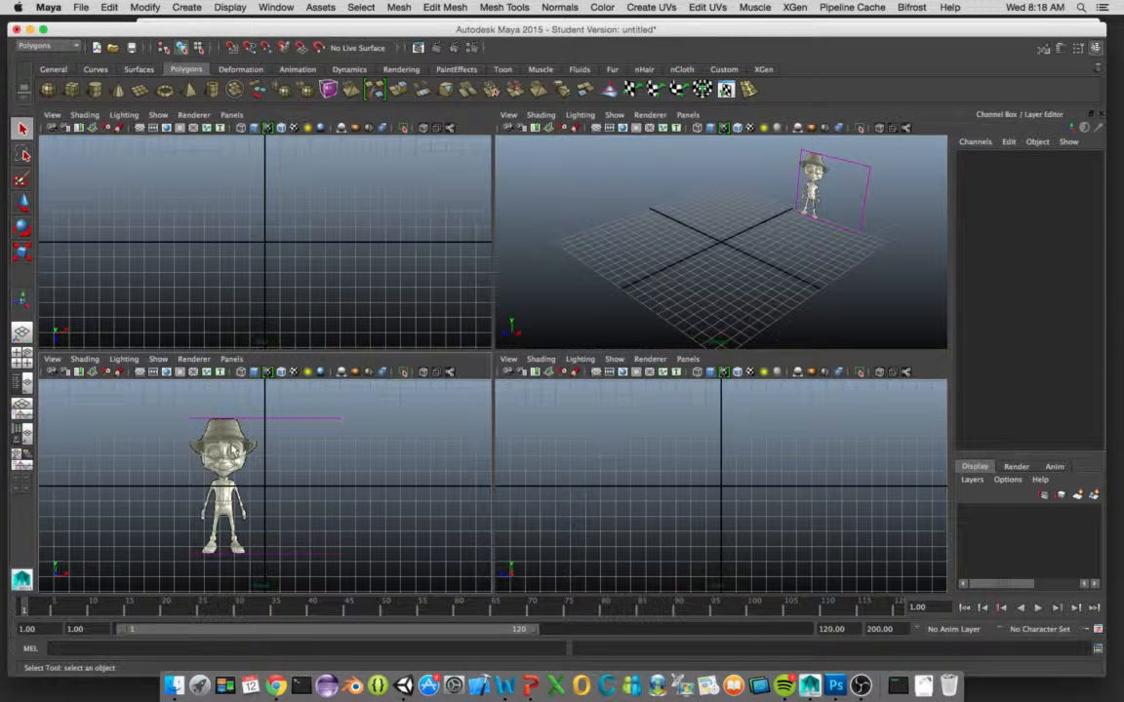
key("w")
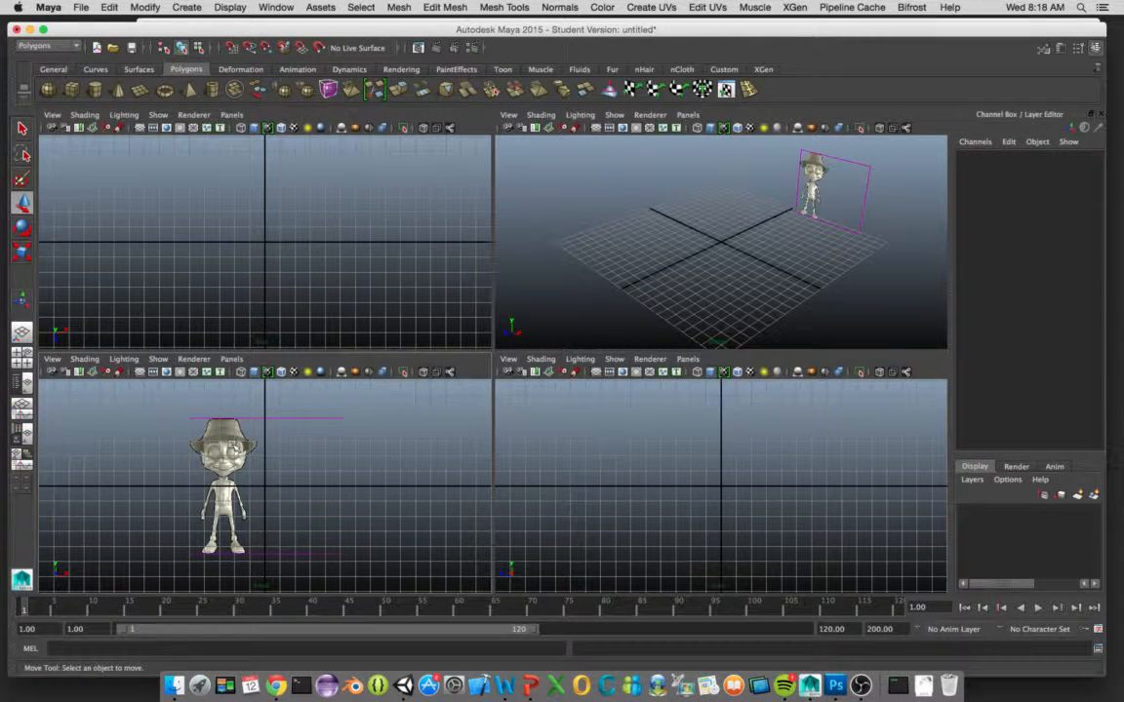
key("q")
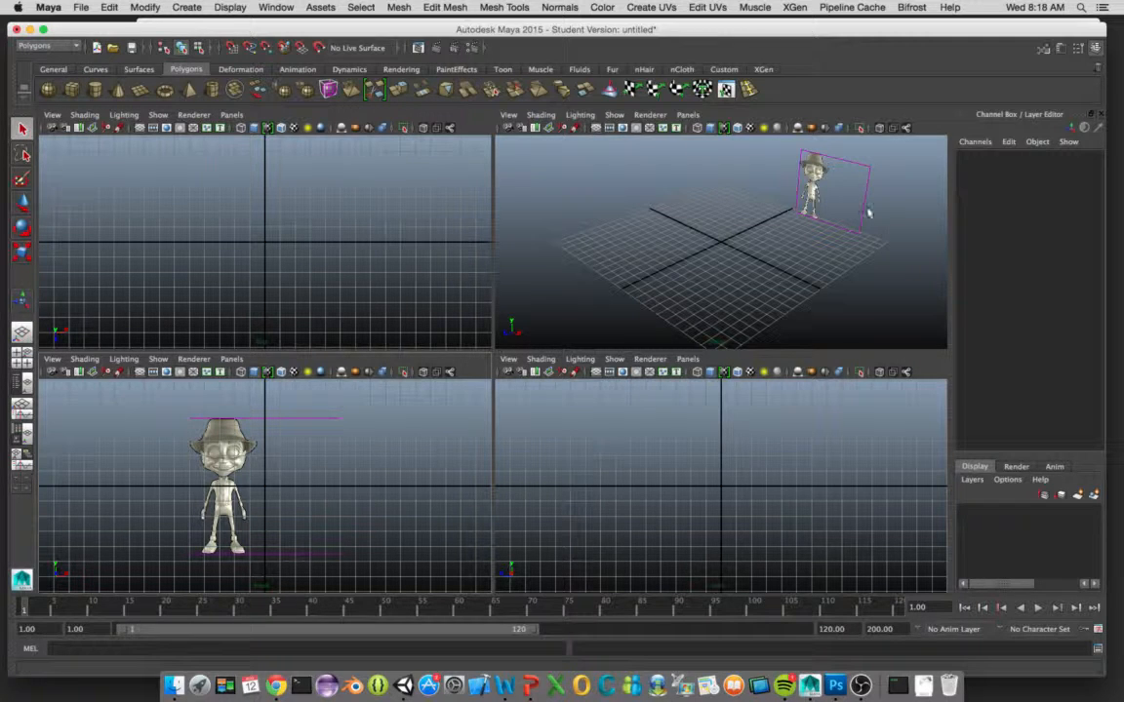
left_click_drag(773, 147, 919, 276)
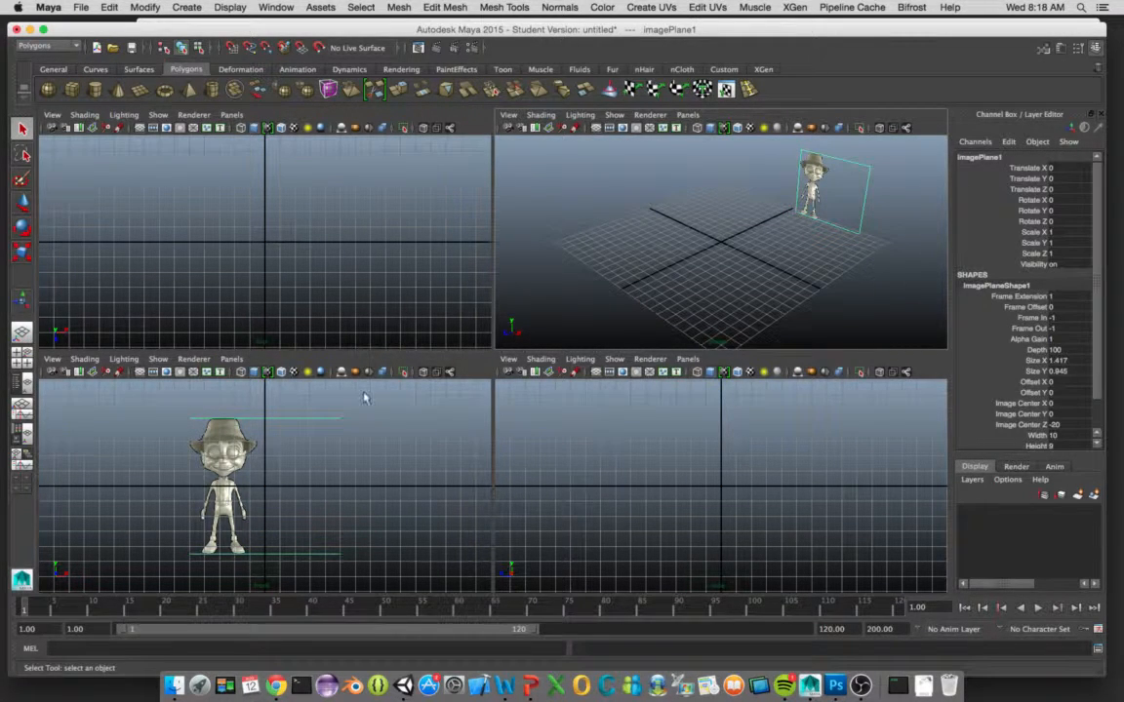
key("w")
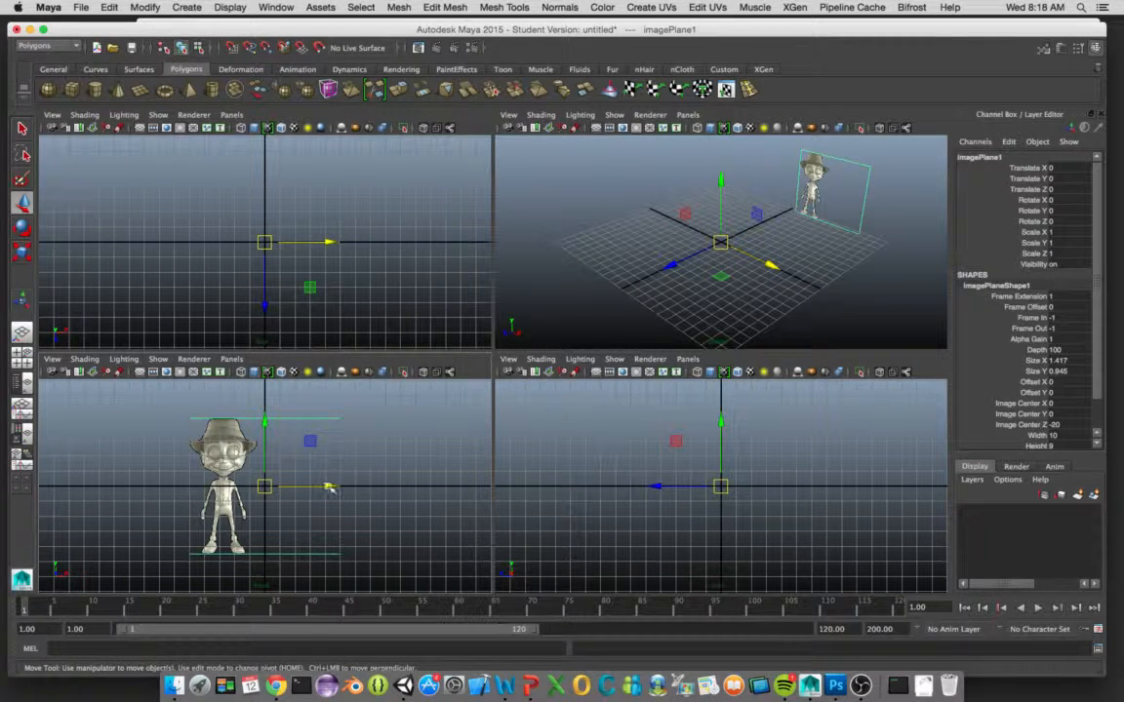
left_click_drag(329, 488, 371, 489)
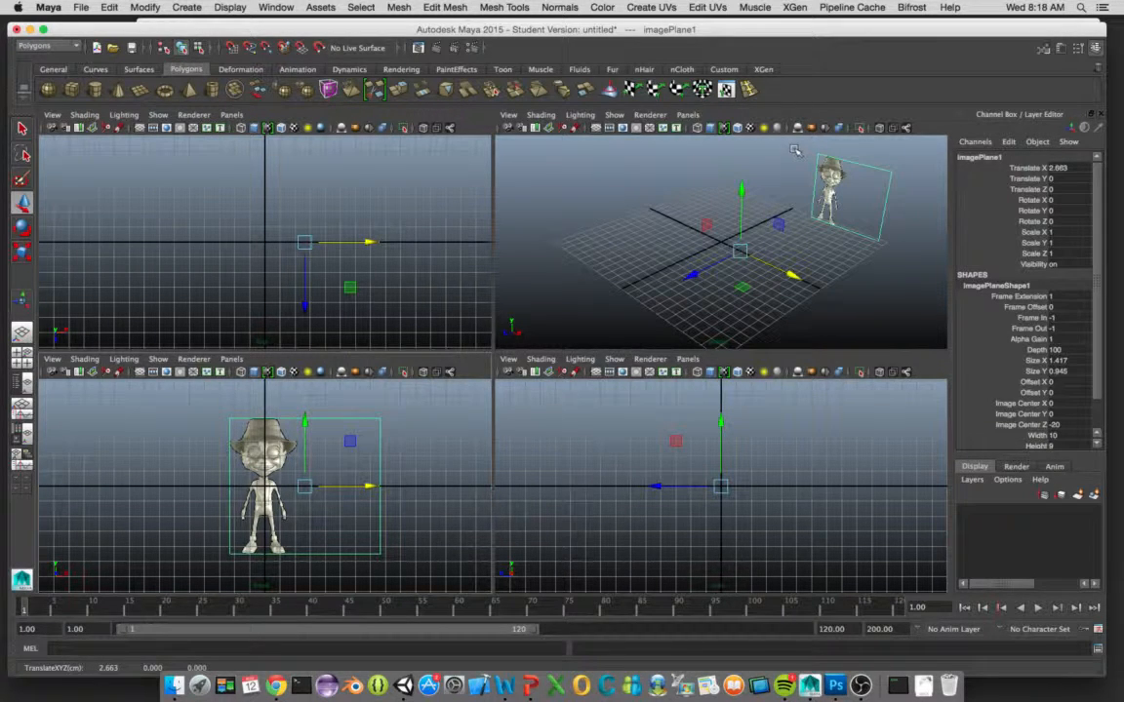
left_click_drag(794, 148, 917, 268)
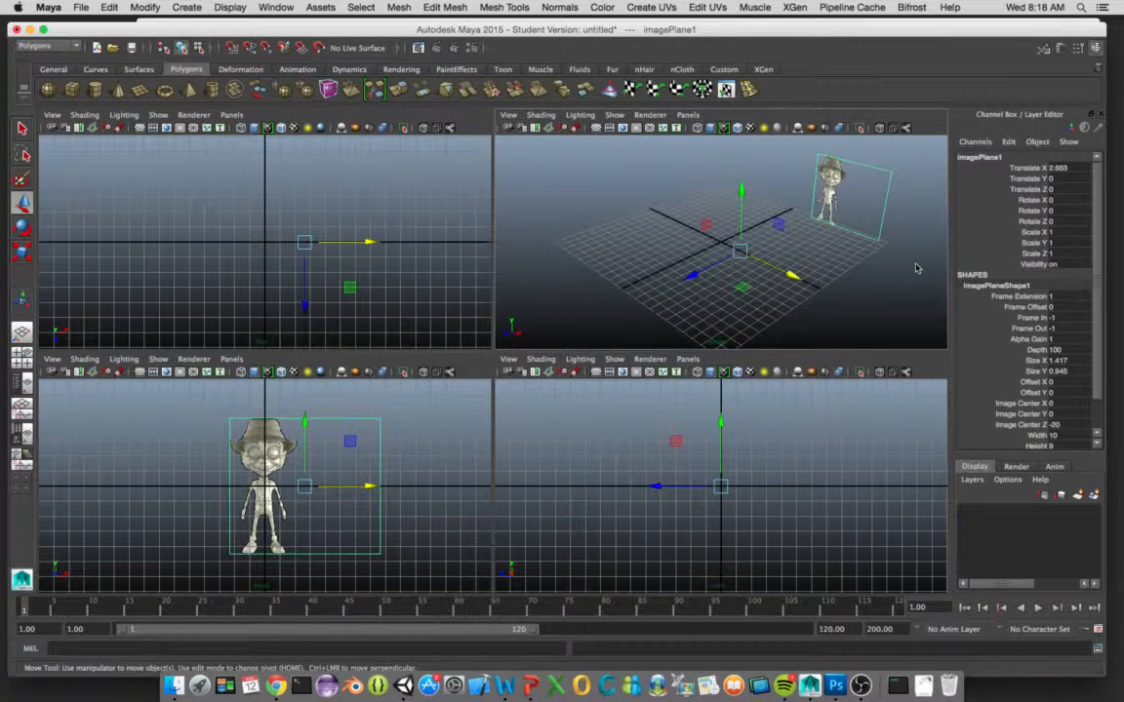
key("w")
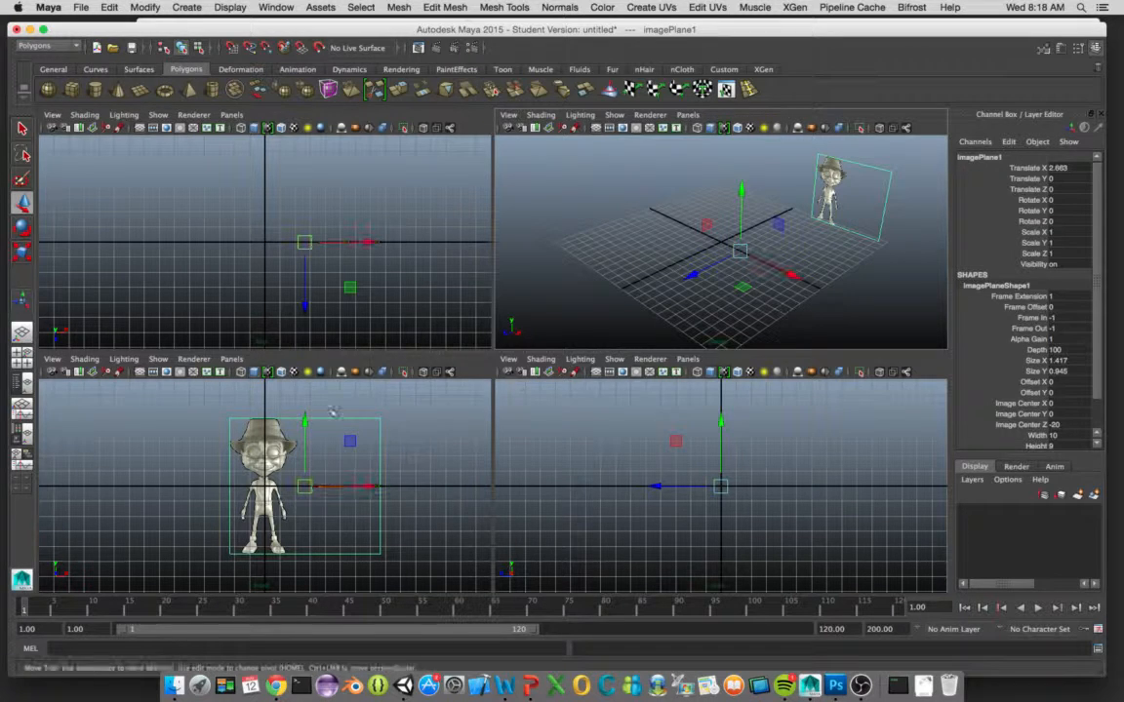
left_click(368, 486)
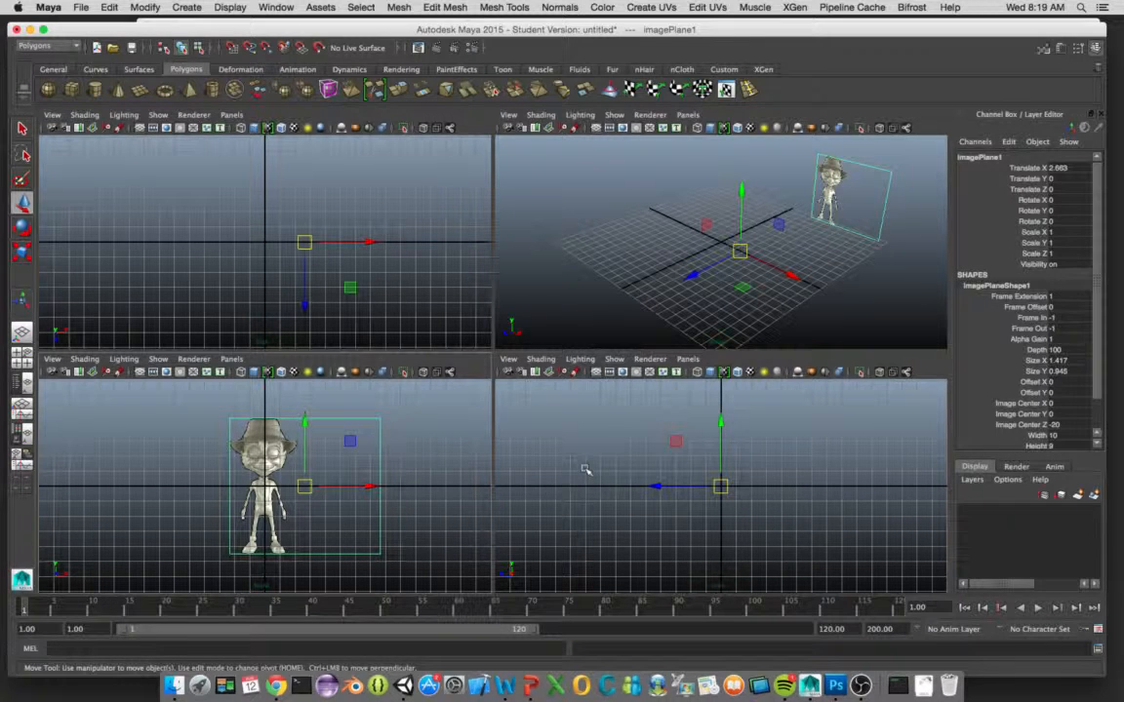
Step: Import the character's side reference image as an image plane in the side view
left_click(509, 360)
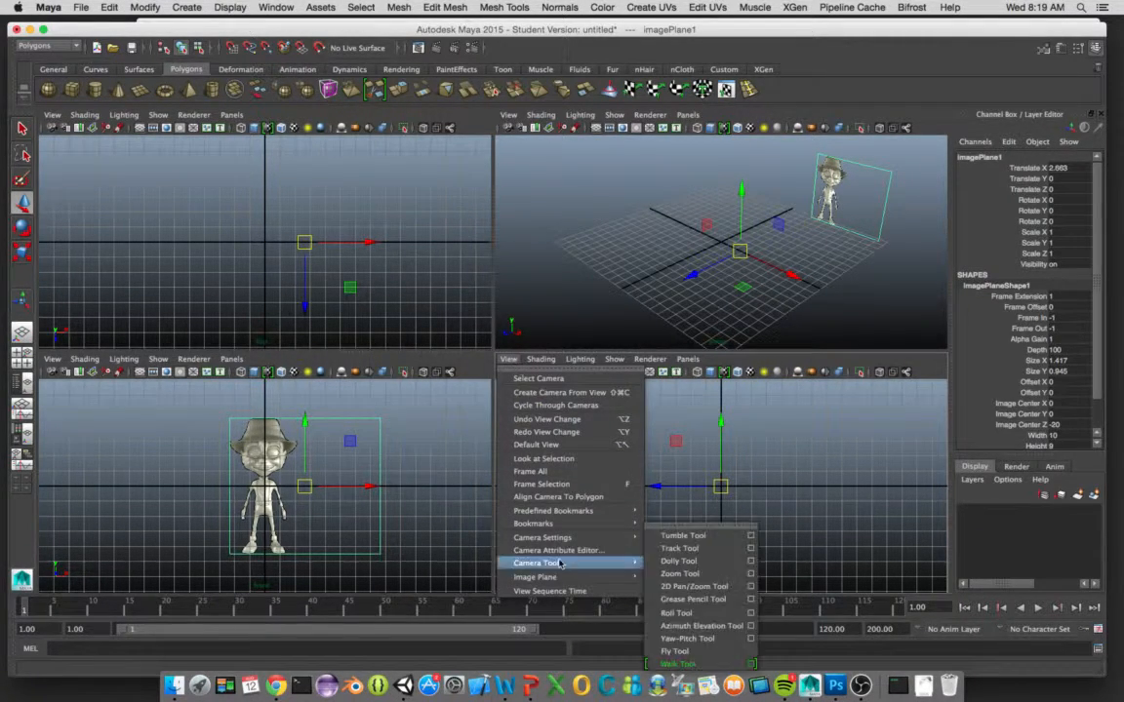
mouse_move(557, 575)
left_click(693, 582)
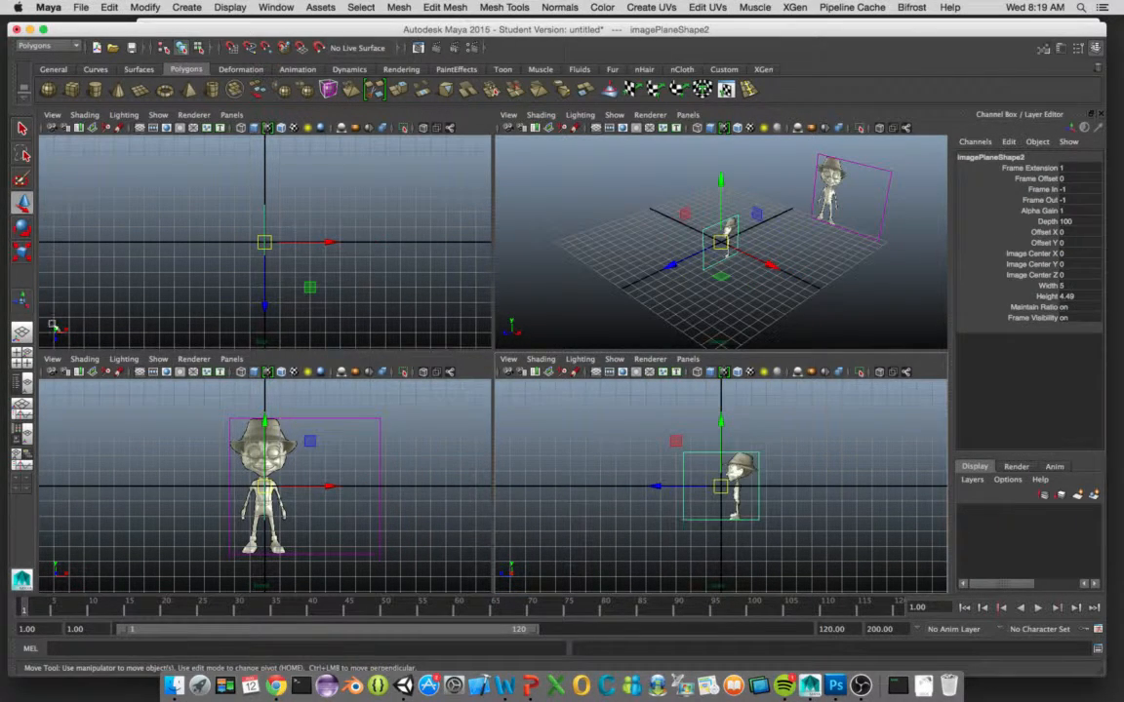
Step: Set the side image plane's width to 10 and height to 9
double_click(1065, 285)
type("10")
key("Tab")
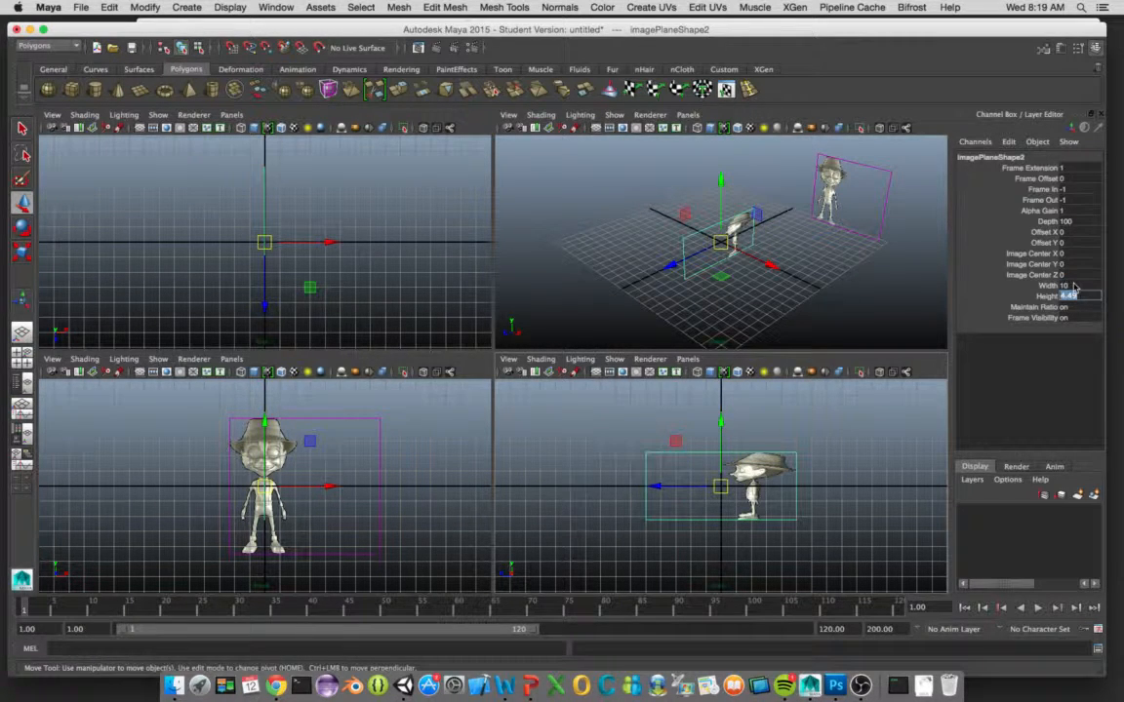
type("9")
key("Return")
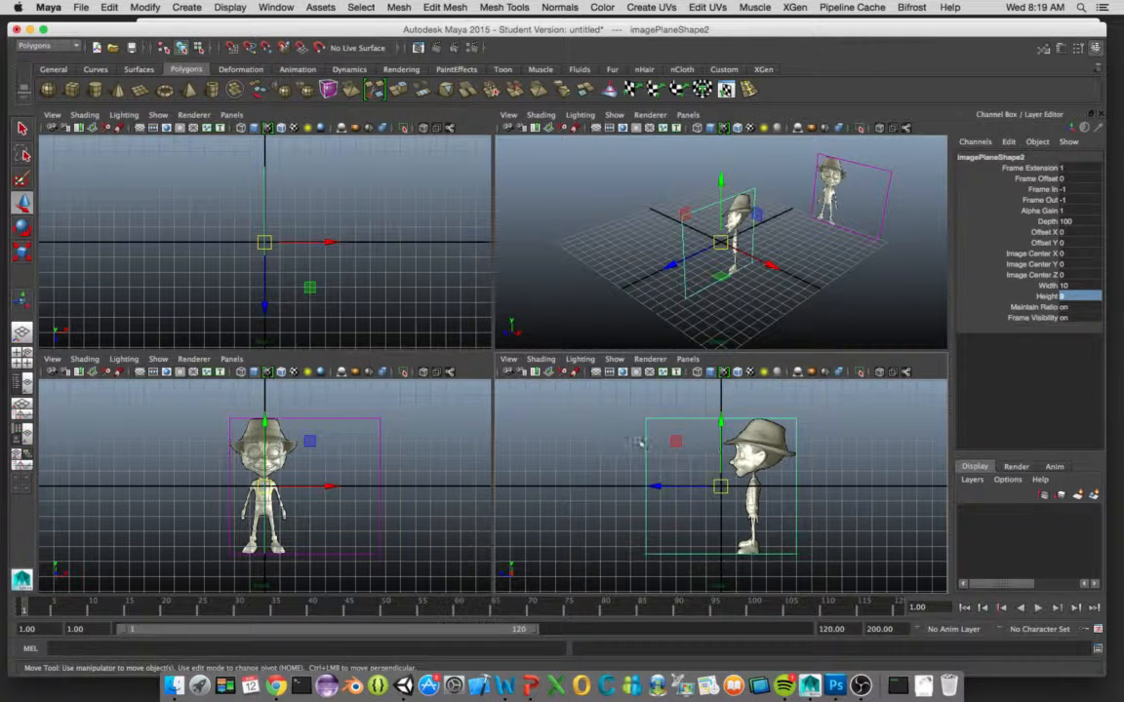
Step: Move the side image plane about 2.22 along Z to centre the character and set its Image Center X to -20
left_click(659, 488)
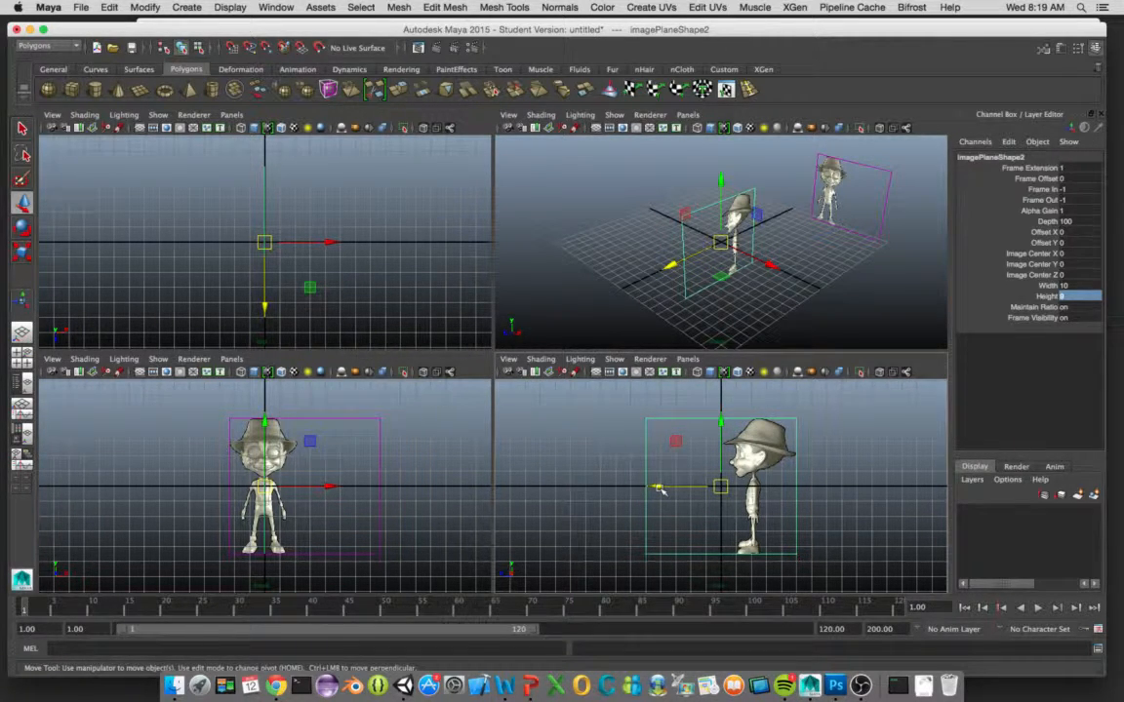
left_click_drag(659, 489, 628, 489)
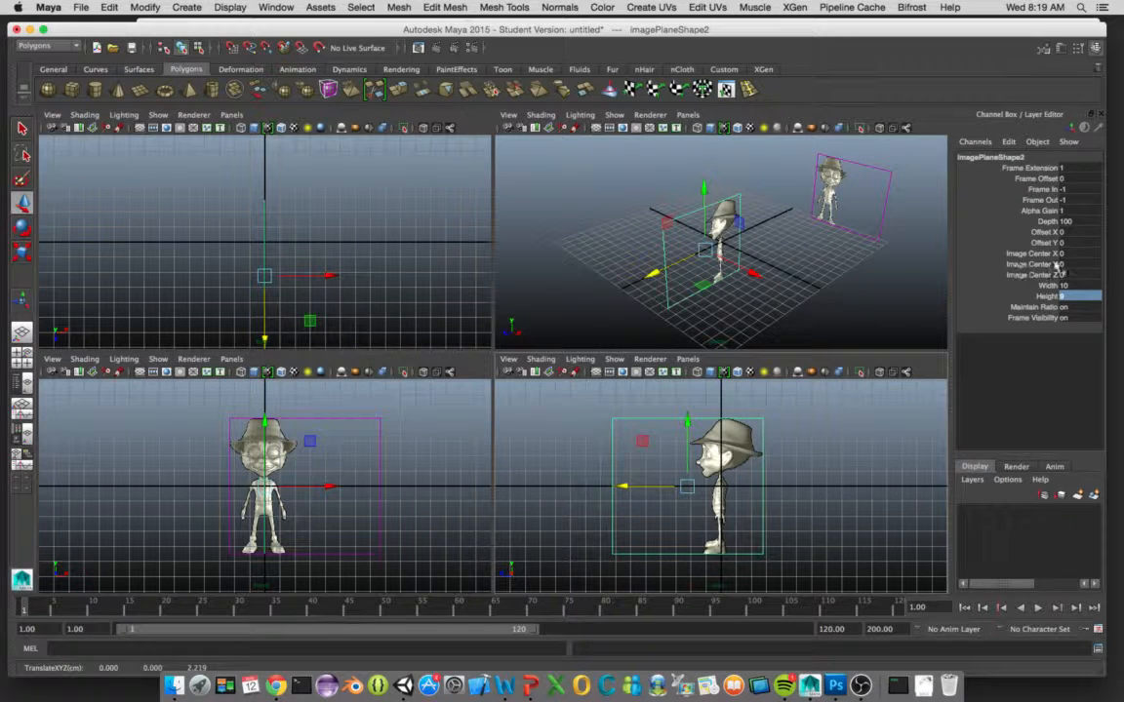
left_click(1064, 254)
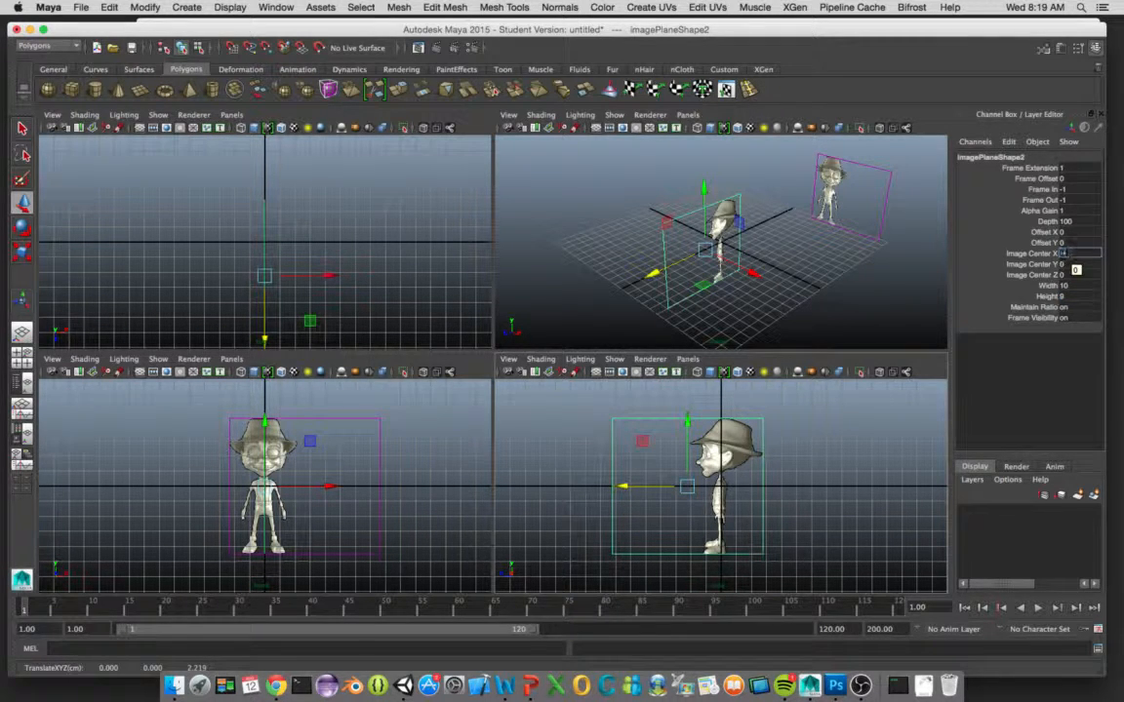
type("-4")
key("Return")
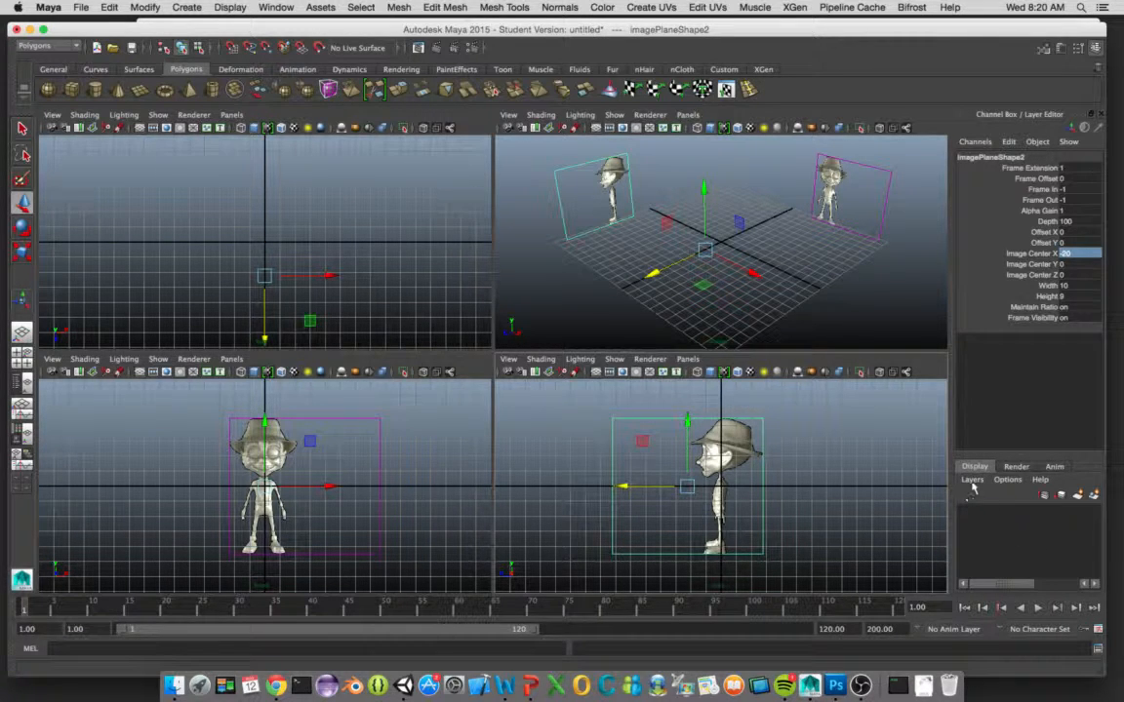
Step: Create a display layer from the selected side image plane and toggle the layer's visibility off and back on
left_click(1095, 498)
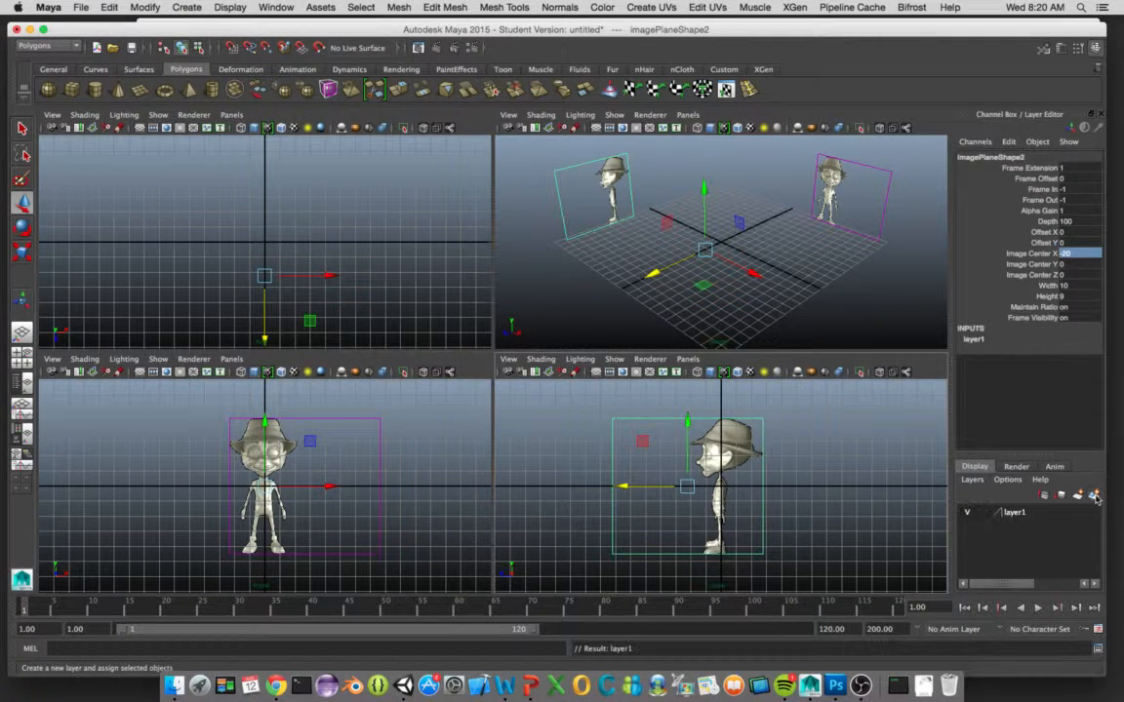
left_click(968, 514)
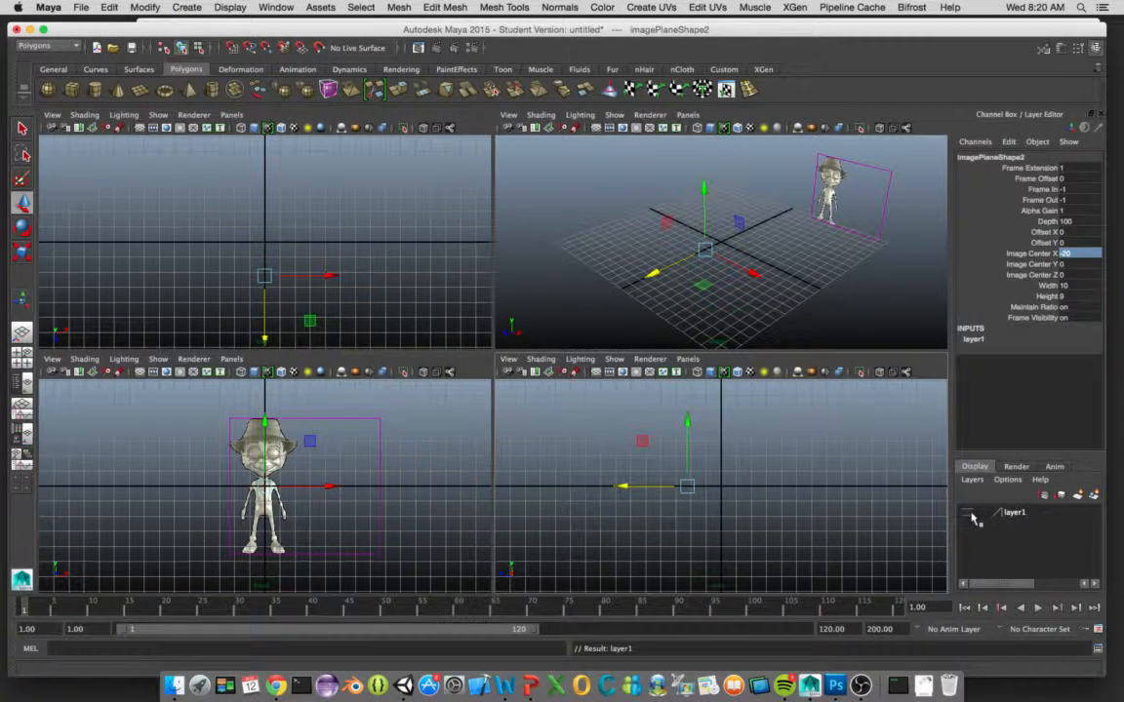
left_click(970, 515)
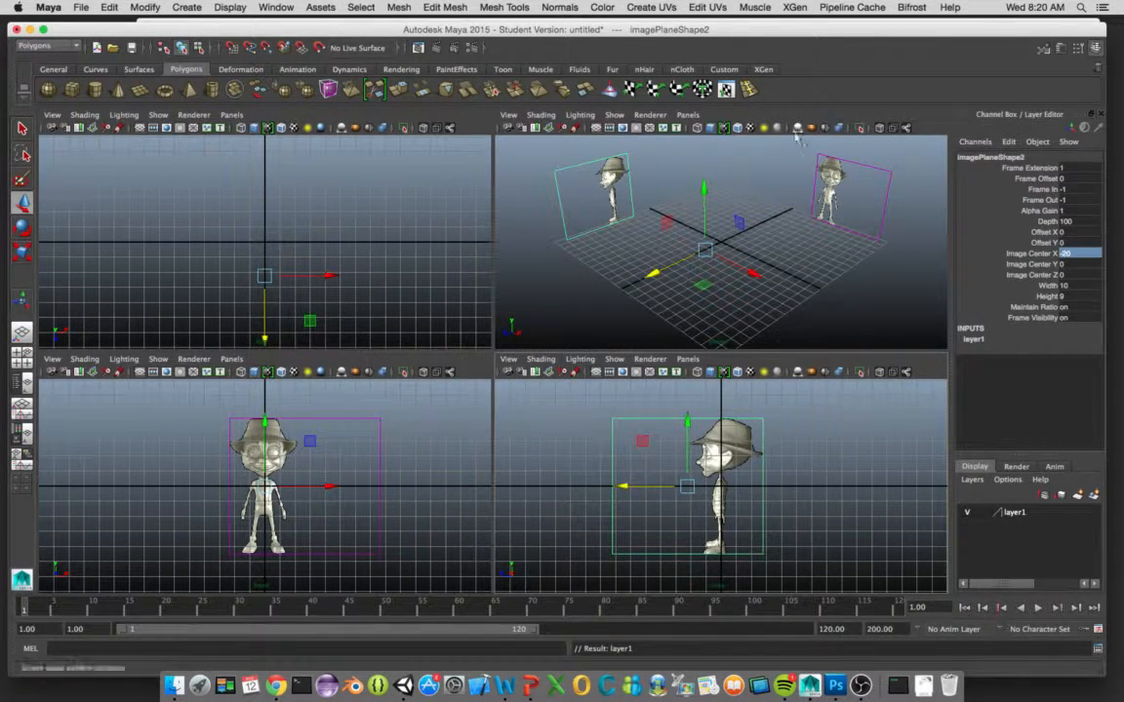
Step: Add the front image plane to the layer1 display layer and toggle the layer's visibility off and back on
left_click(825, 156)
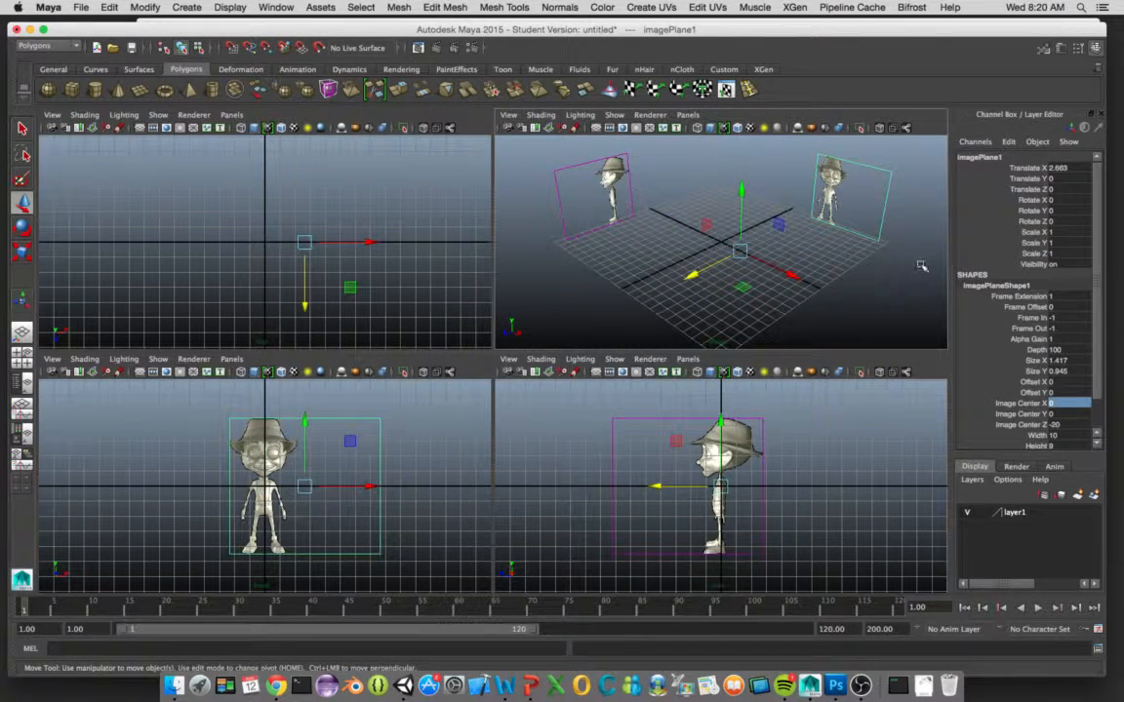
right_click(1014, 520)
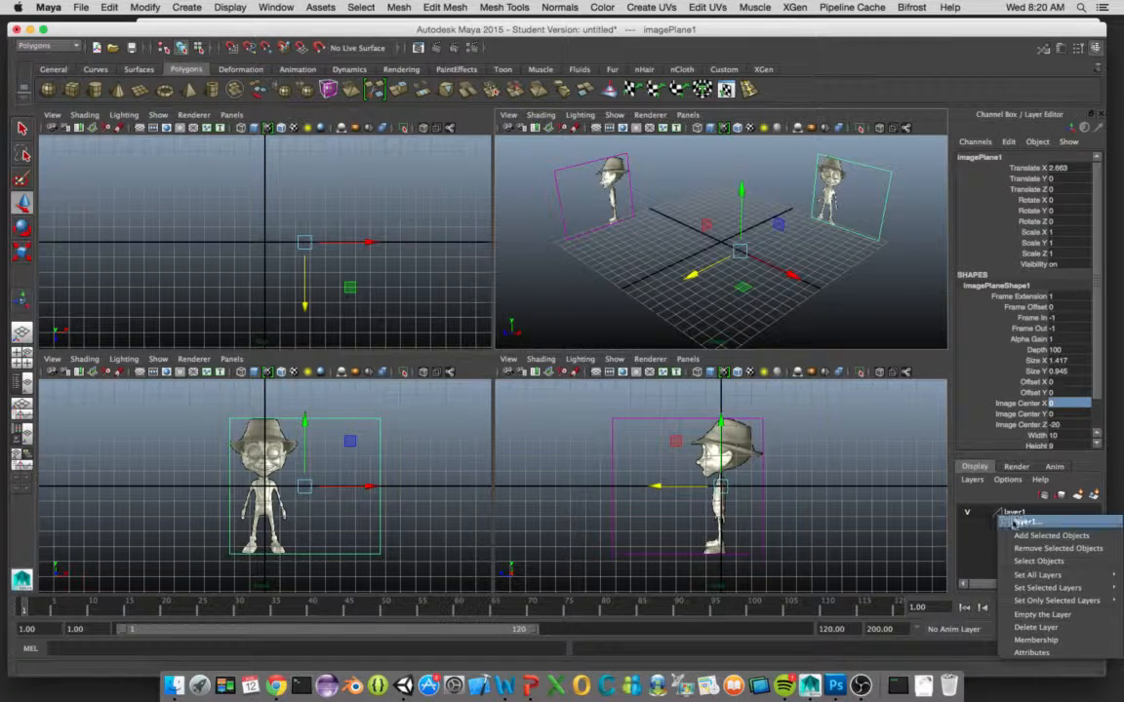
left_click(1019, 535)
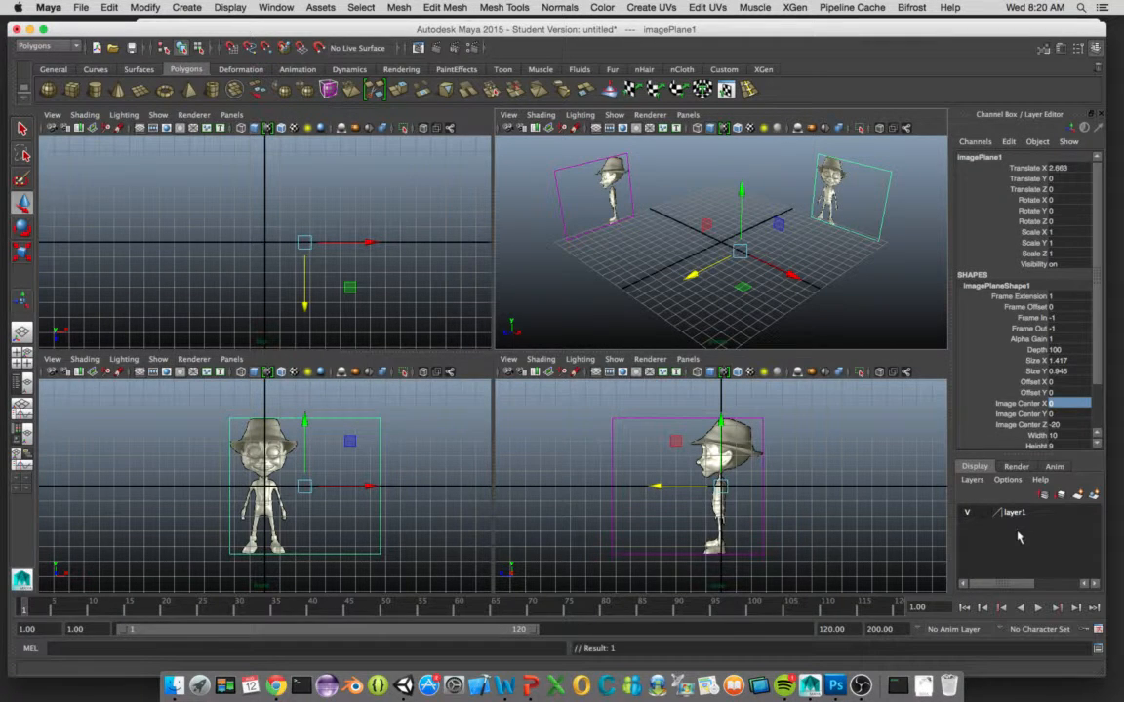
left_click(969, 517)
left_click(969, 517)
left_click(969, 517)
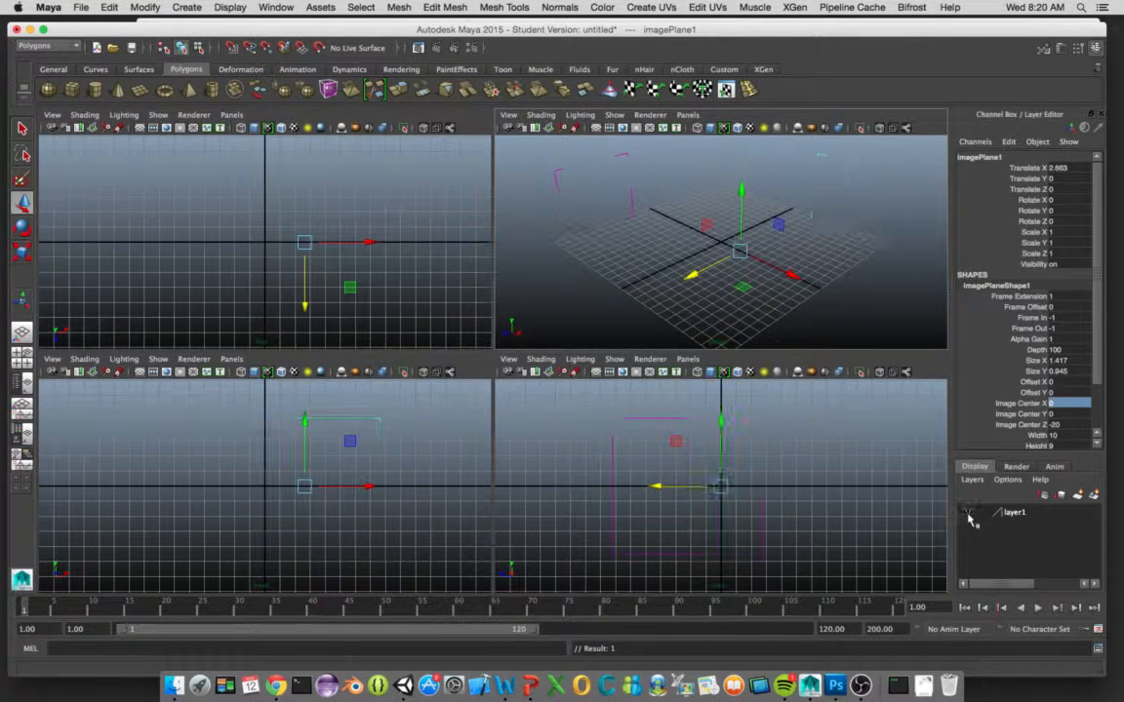
left_click(968, 517)
left_click(969, 517)
left_click(969, 517)
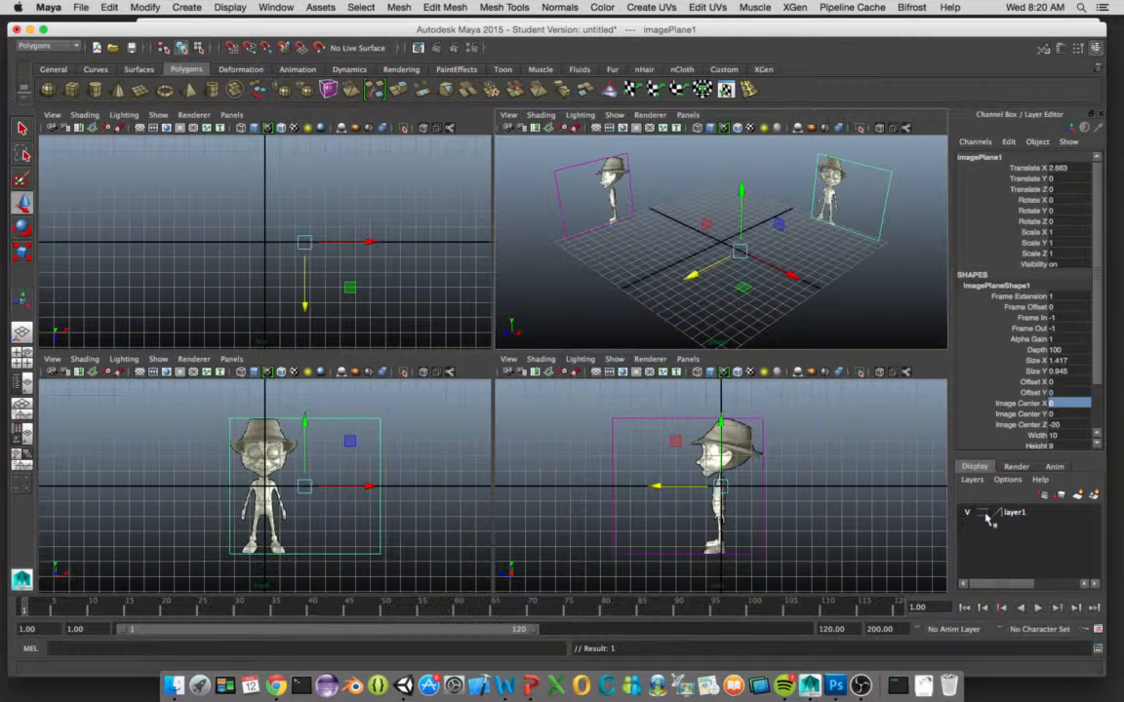
Step: Set layer1's display type to Reference so the image planes cannot be selected, and toggle its visibility off and back on
left_click(983, 517)
left_click(982, 517)
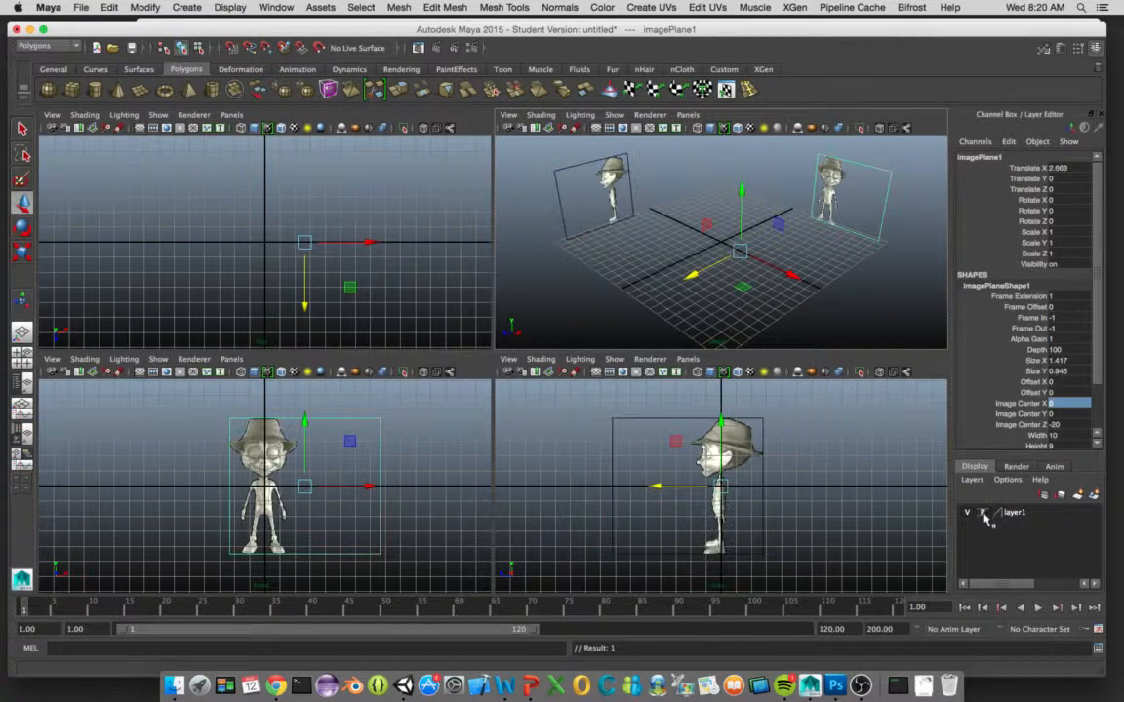
left_click(970, 518)
left_click(970, 518)
left_click(968, 516)
left_click(969, 516)
left_click(967, 518)
left_click(968, 518)
left_click(968, 518)
left_click(968, 518)
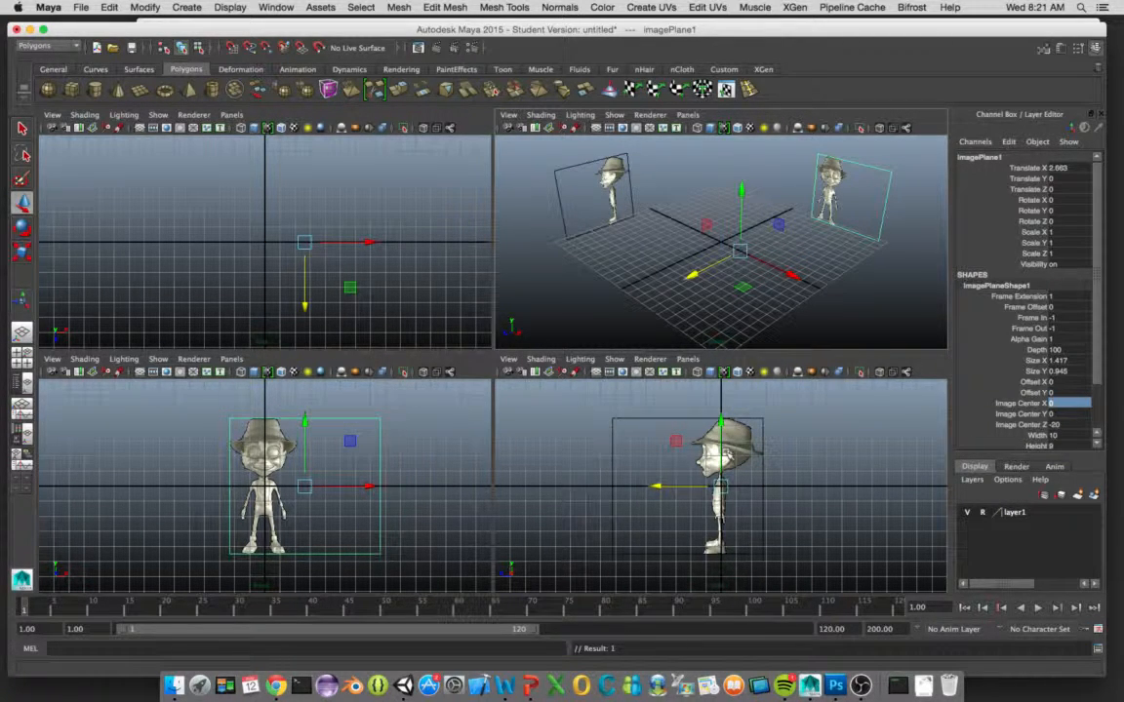
Step: Create a polygon cube near the grid's centre in the perspective view, centred at about X 1.35, Y 1.29, Z 0.84
left_click(74, 89)
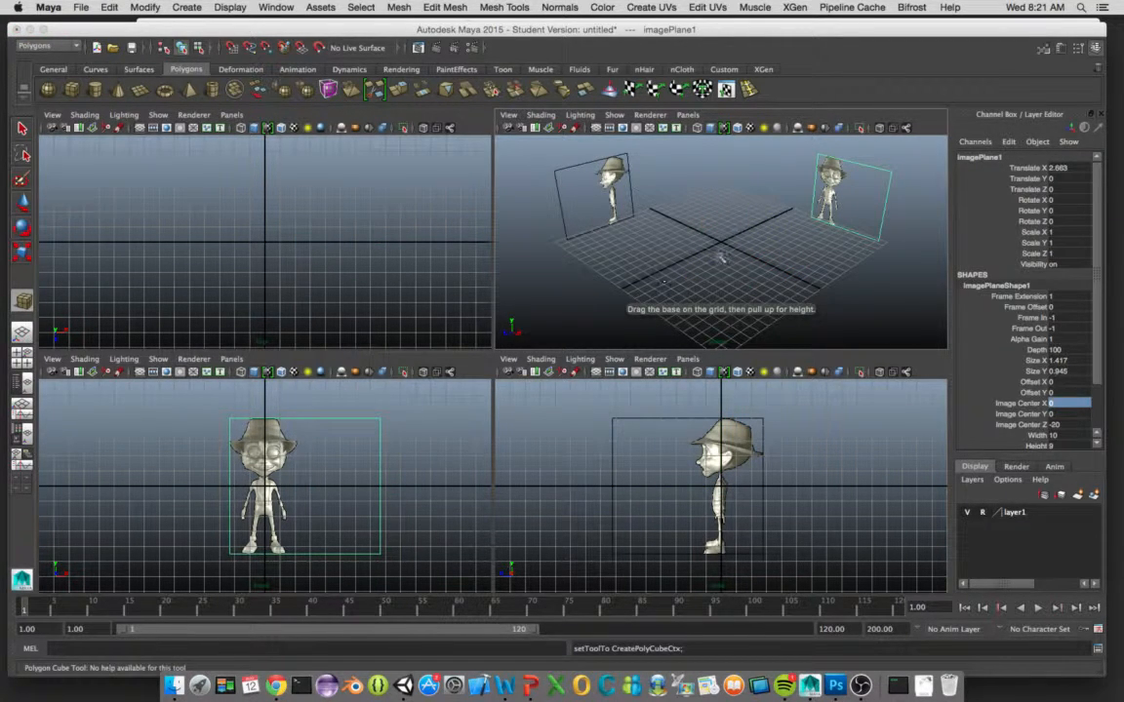
left_click_drag(706, 248, 743, 239)
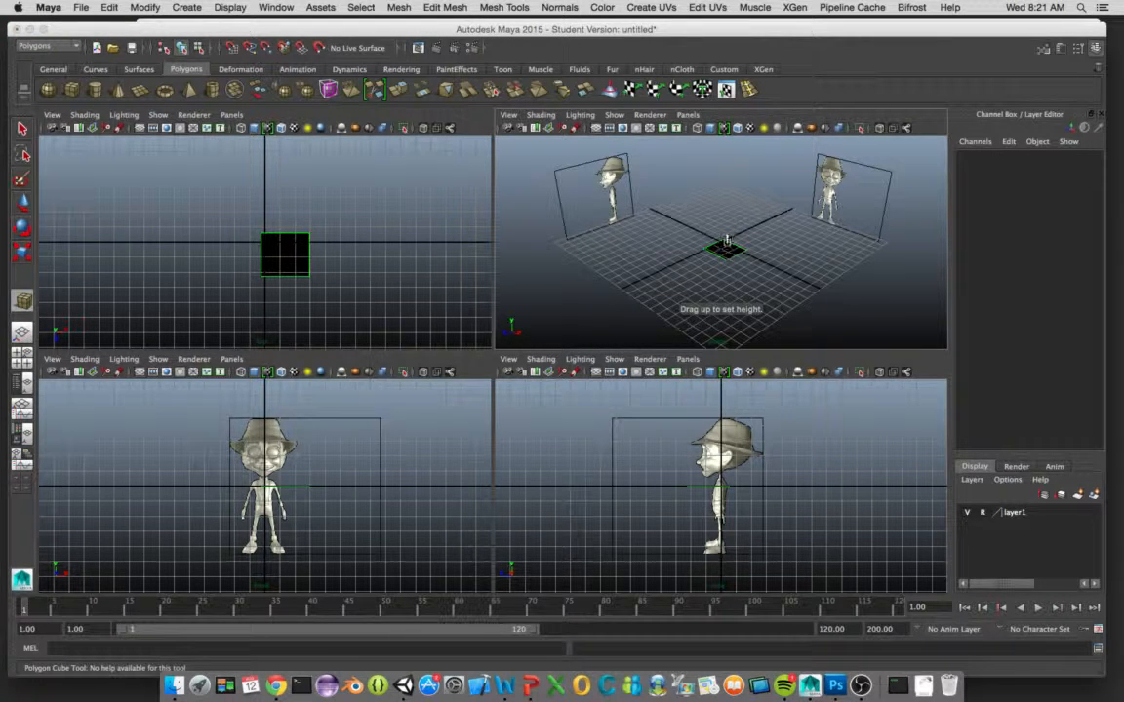
left_click_drag(726, 242, 727, 217)
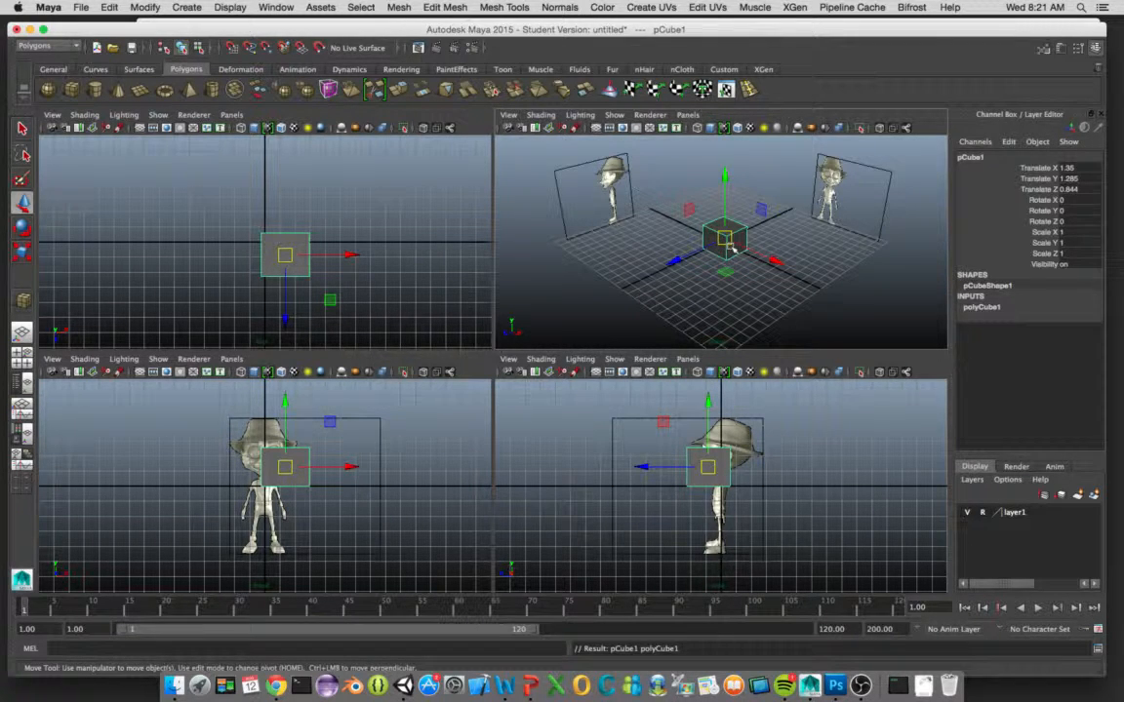
Step: Compare wireframe and shaded display of the cube in the perspective, front and side views, returning each to shaded
key("4")
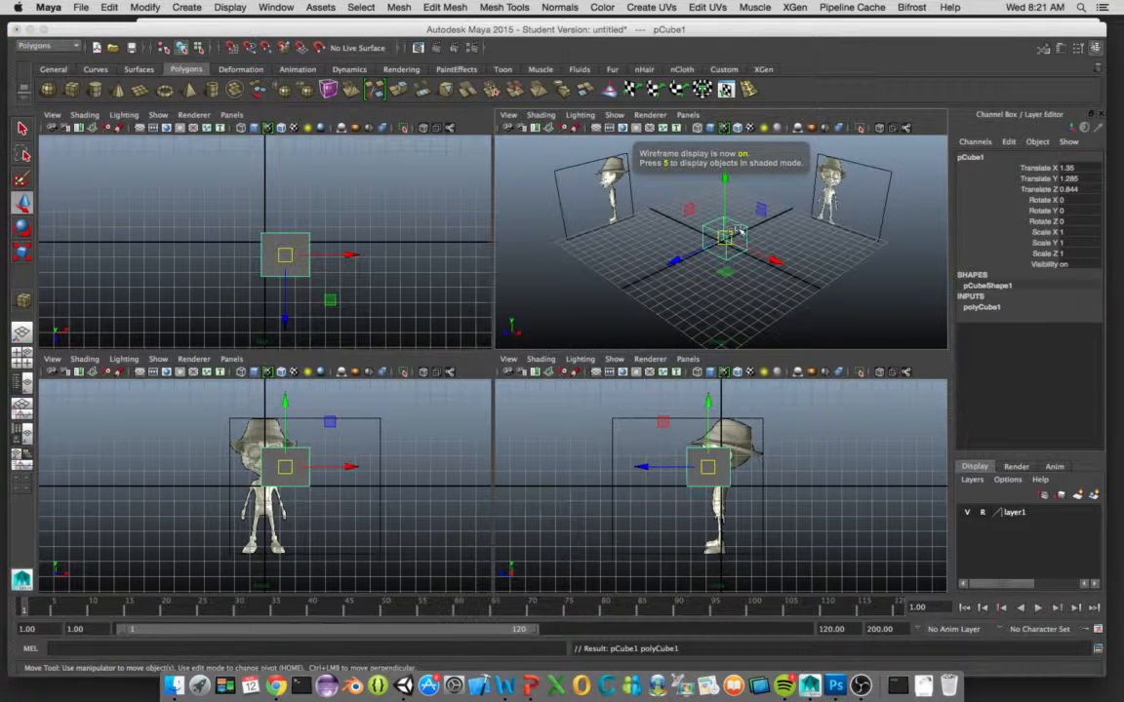
key("5")
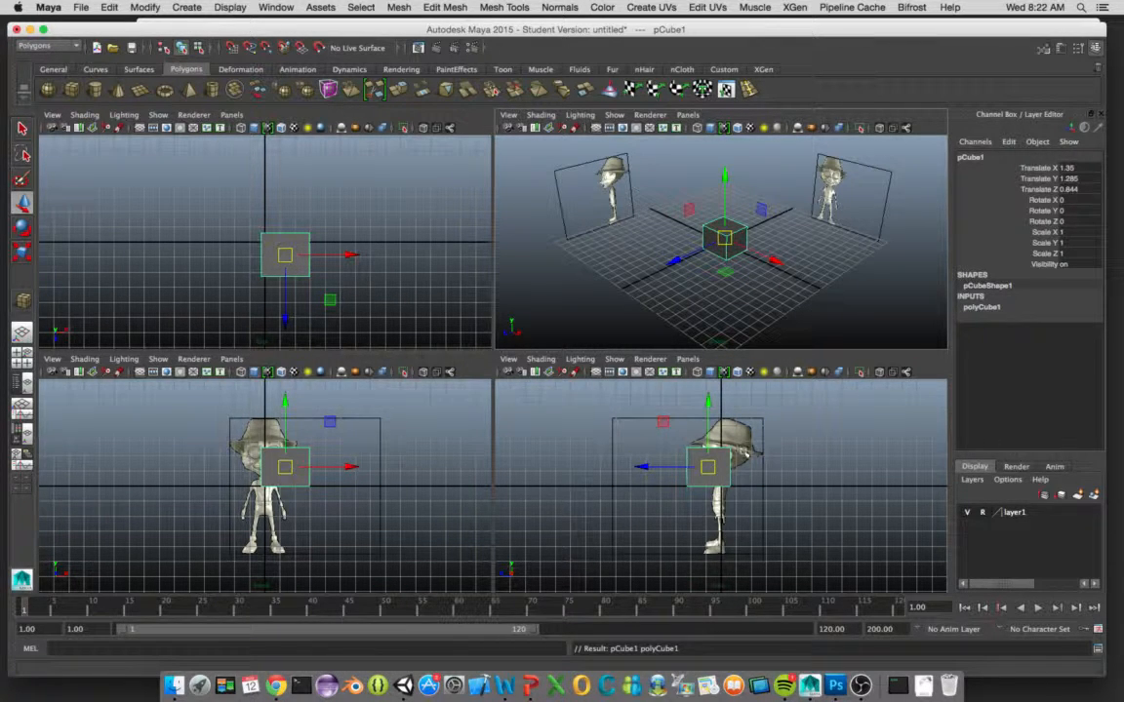
key("4")
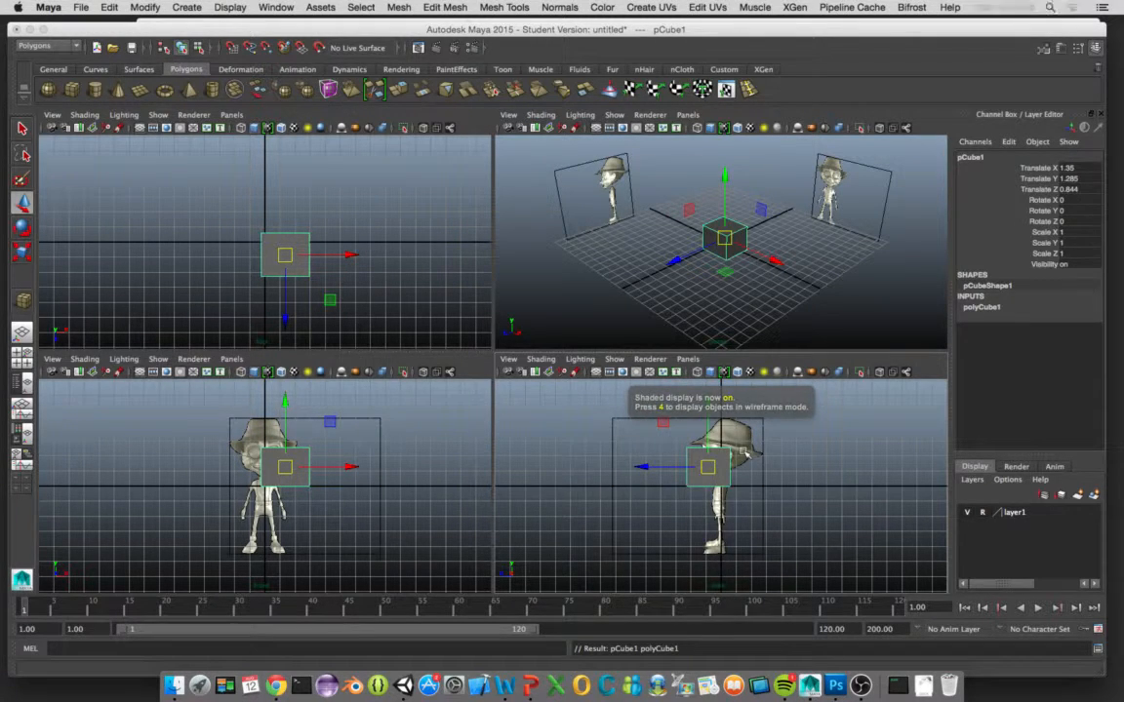
key("4")
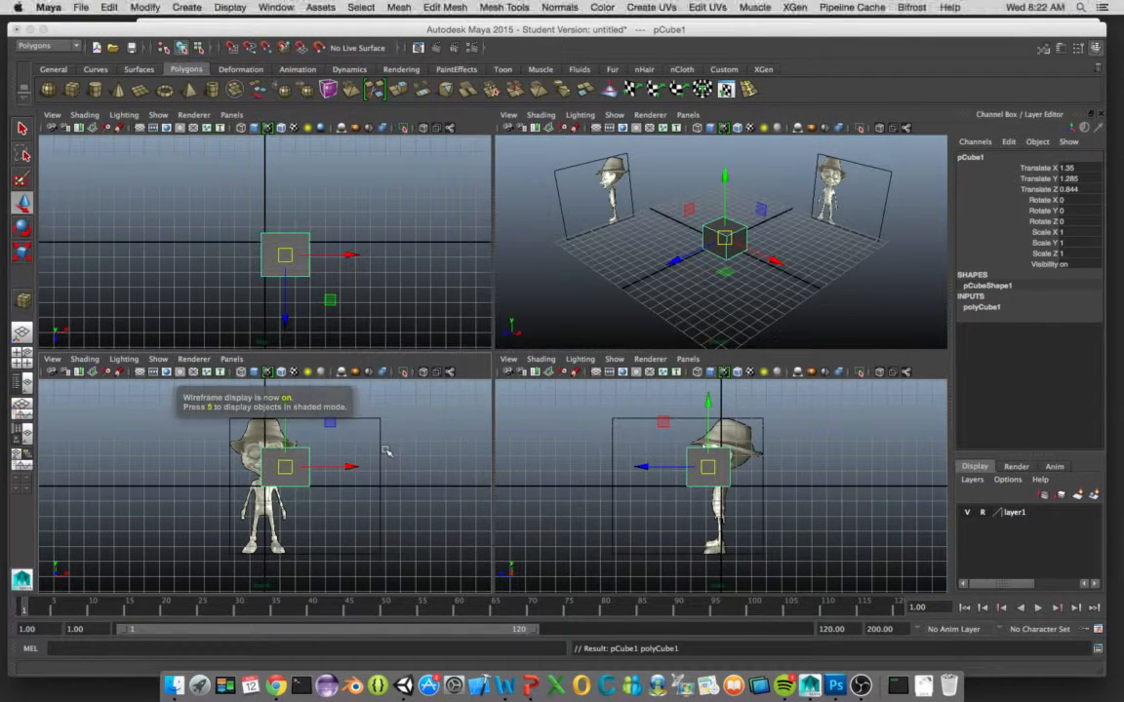
key("5")
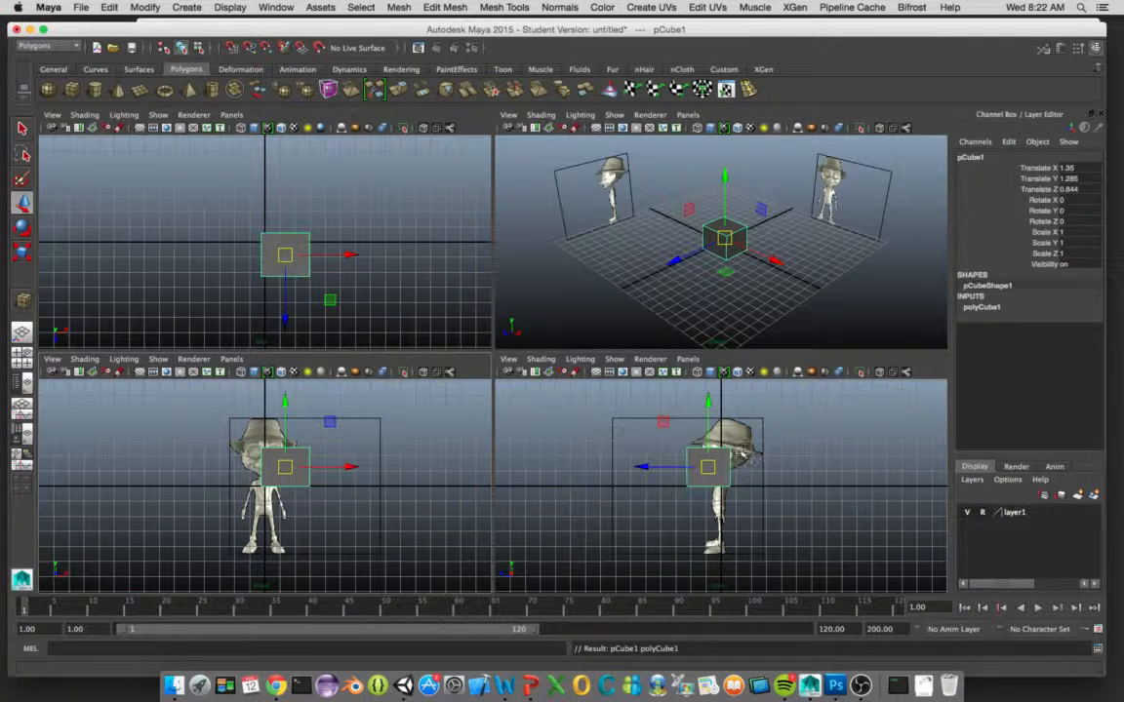
key("4")
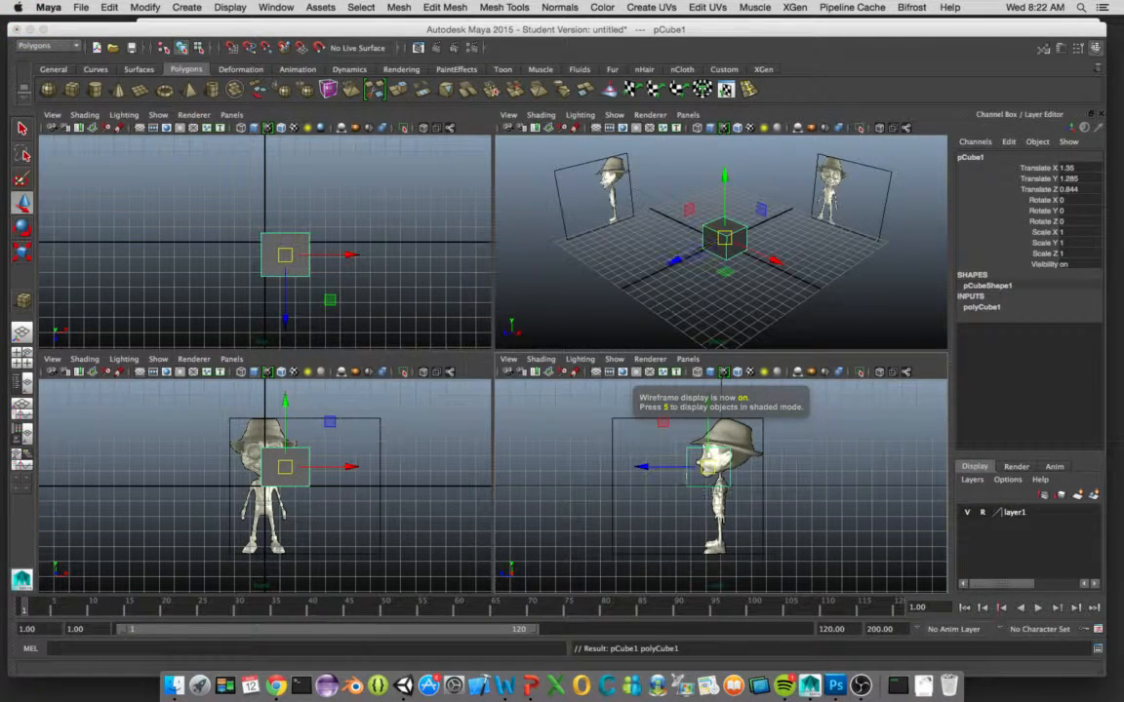
key("5")
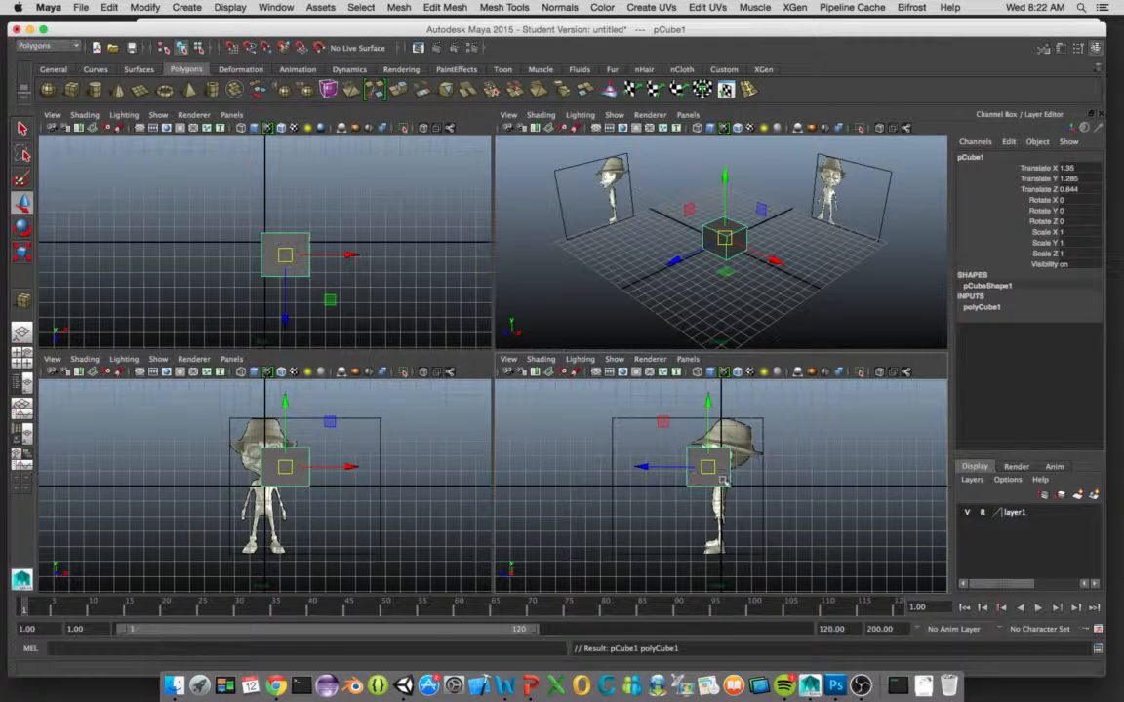
Step: Turn on X-Ray shading in the side and front views so the reference images show through the cube
left_click(539, 360)
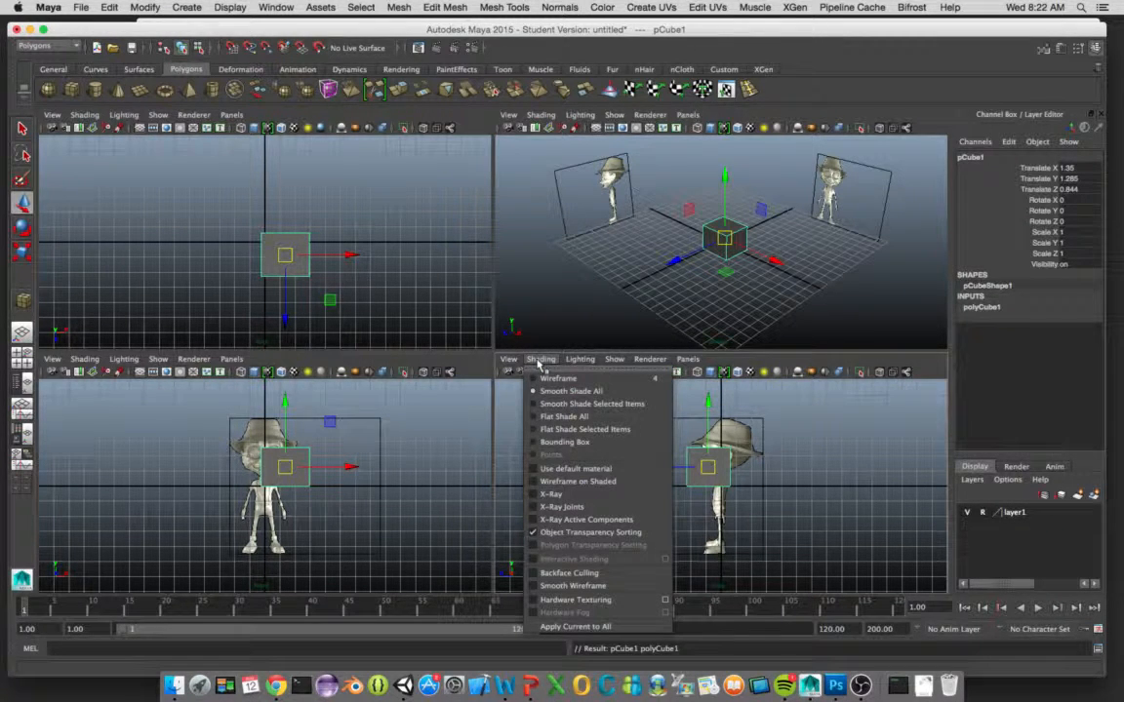
left_click(580, 495)
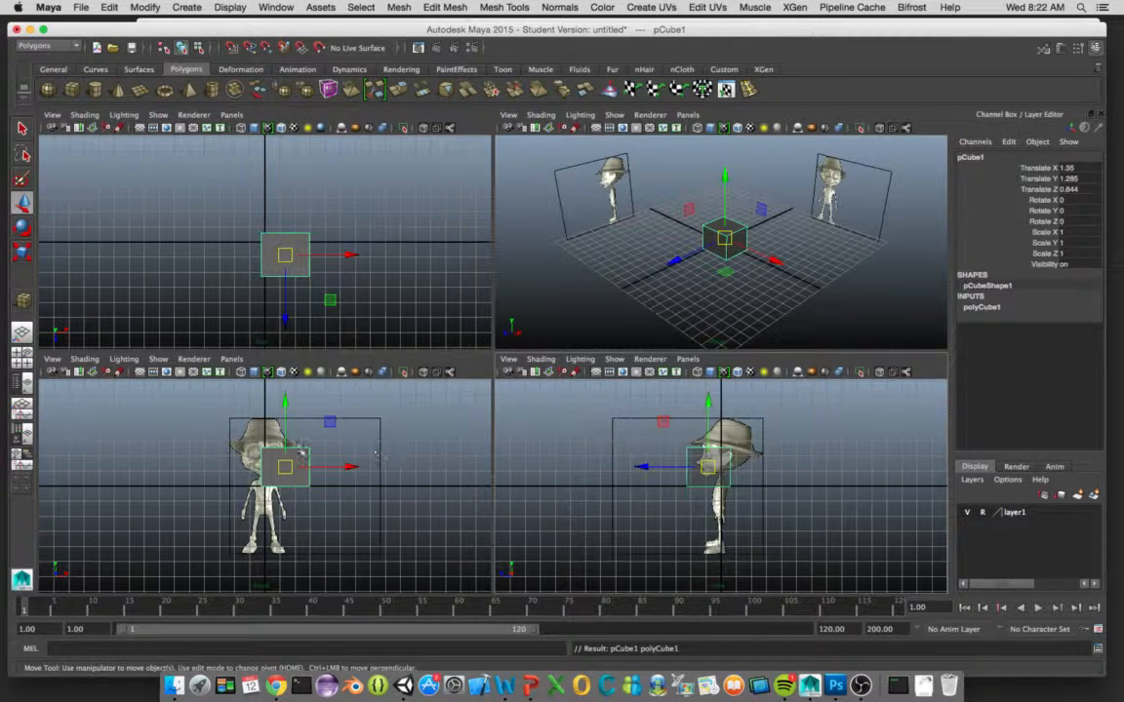
key("4")
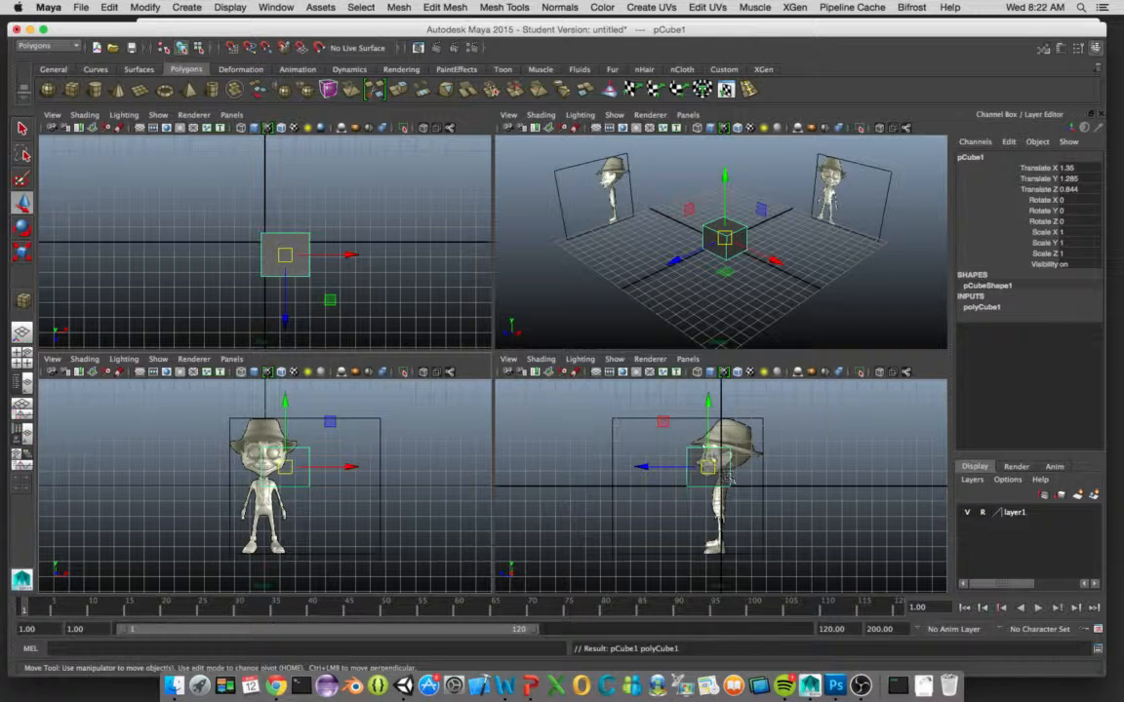
key("5")
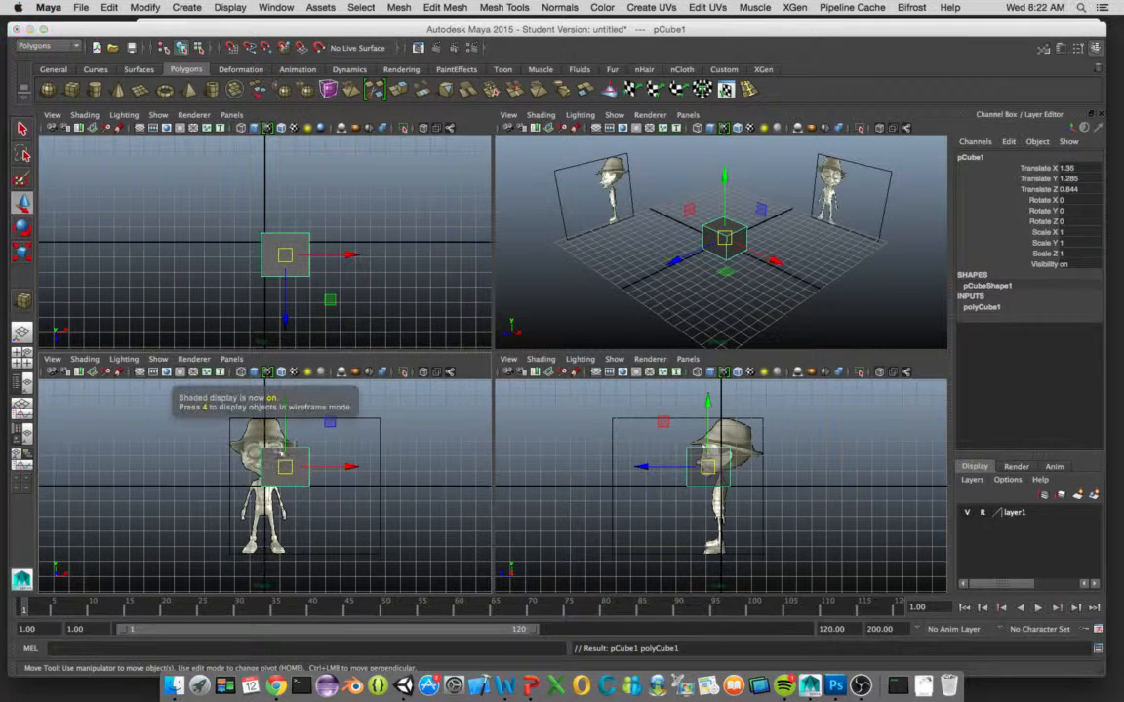
left_click(85, 359)
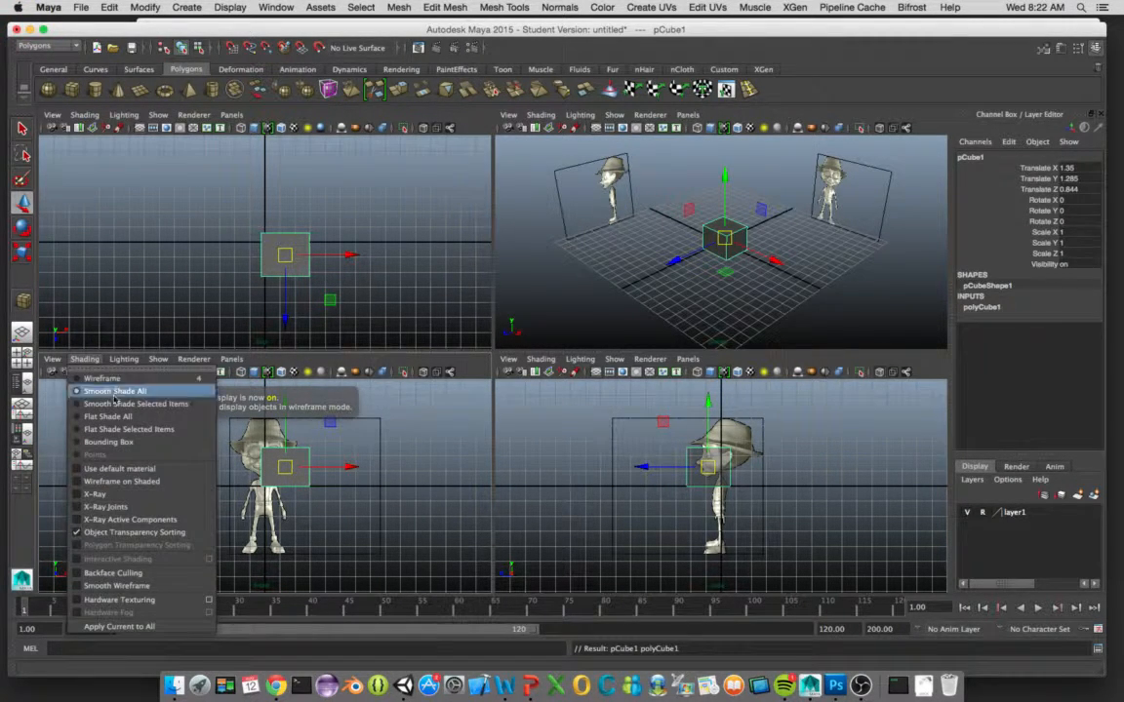
left_click(131, 493)
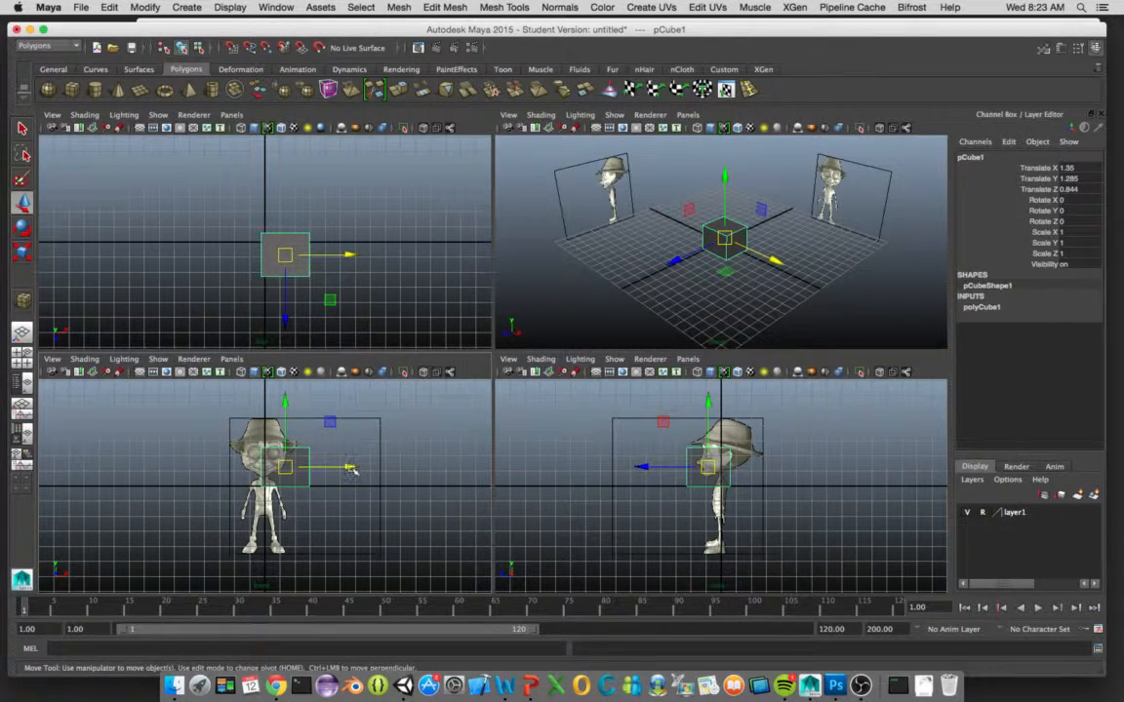
Step: Move the cube over the character's head to about X -0.11, Y 2.79, Z -0.27
left_click_drag(353, 470, 329, 470)
left_click_drag(263, 402, 264, 381)
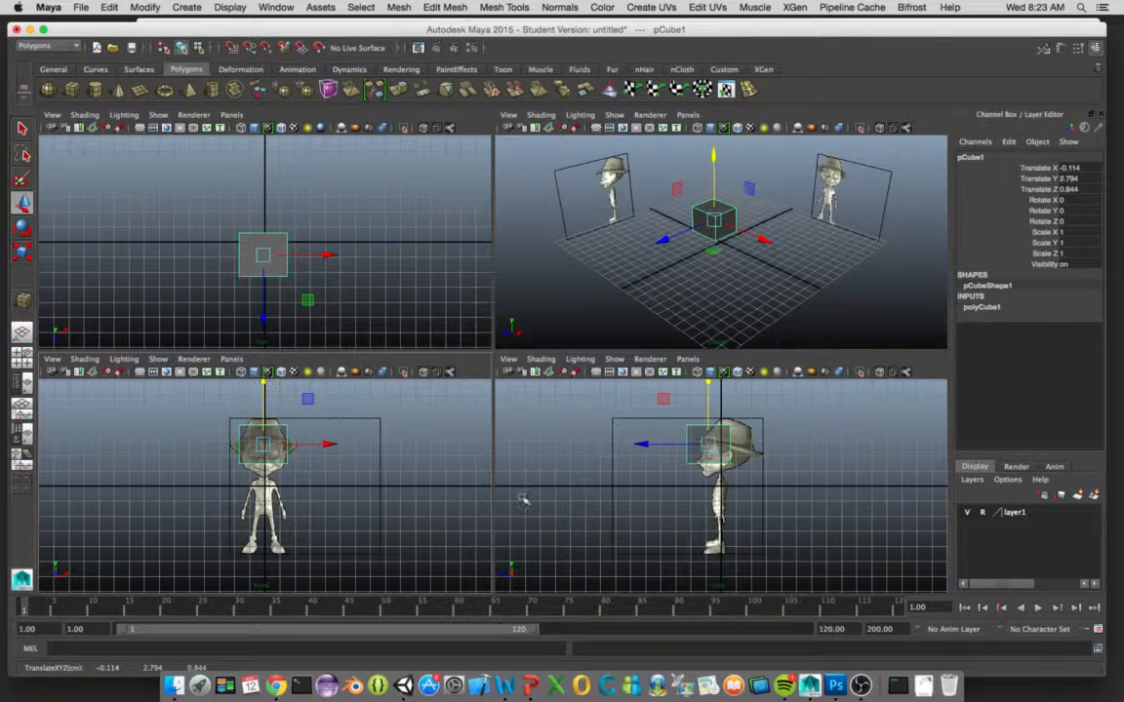
left_click_drag(641, 444, 660, 448)
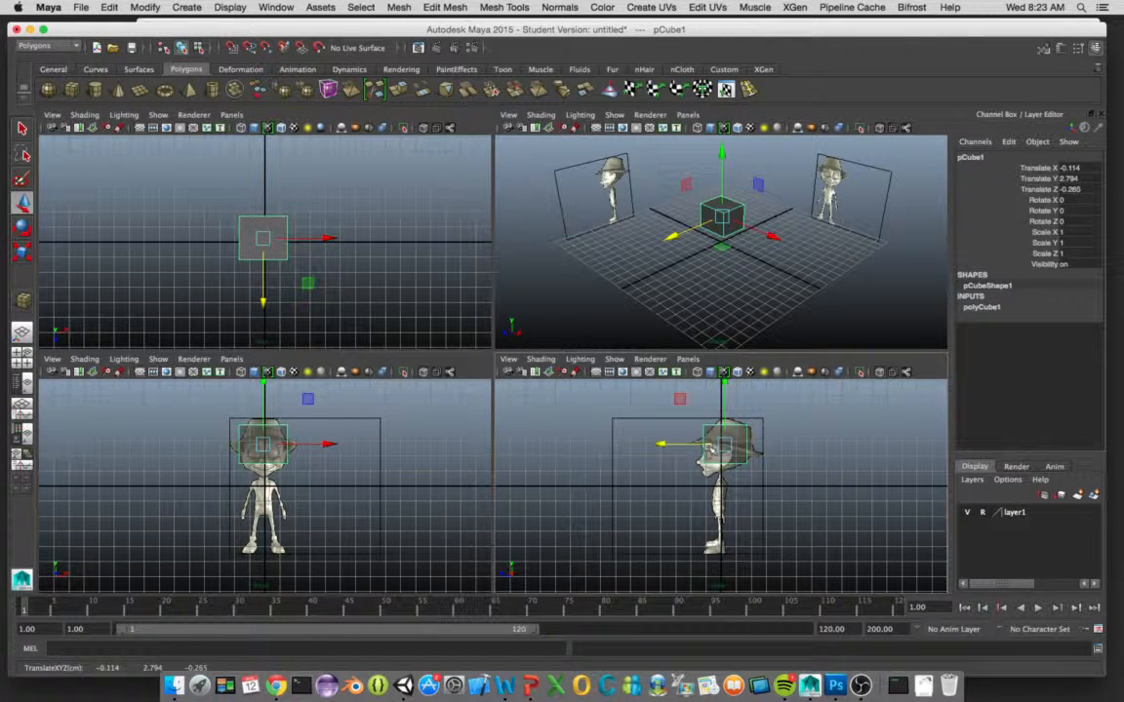
Step: Scale the cube to 1.5 in Y and about 1.23 in Z to fit the head, and lower it to about Y 2.57
key("r")
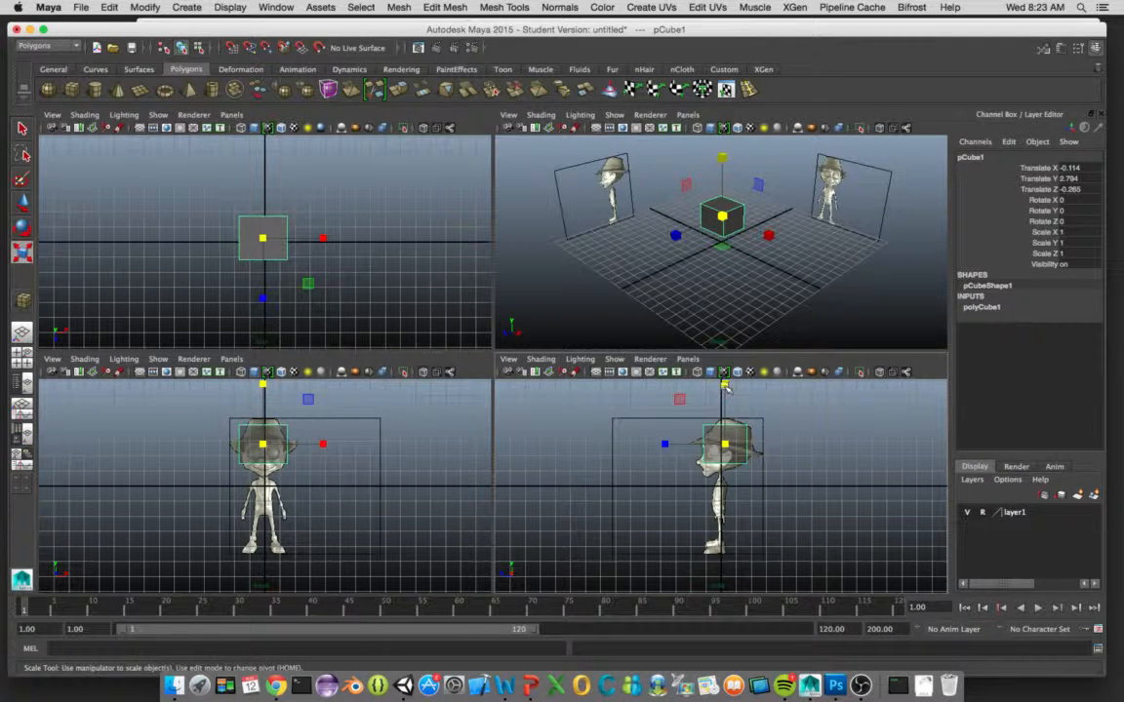
left_click_drag(724, 386, 729, 354)
left_click_drag(664, 444, 651, 448)
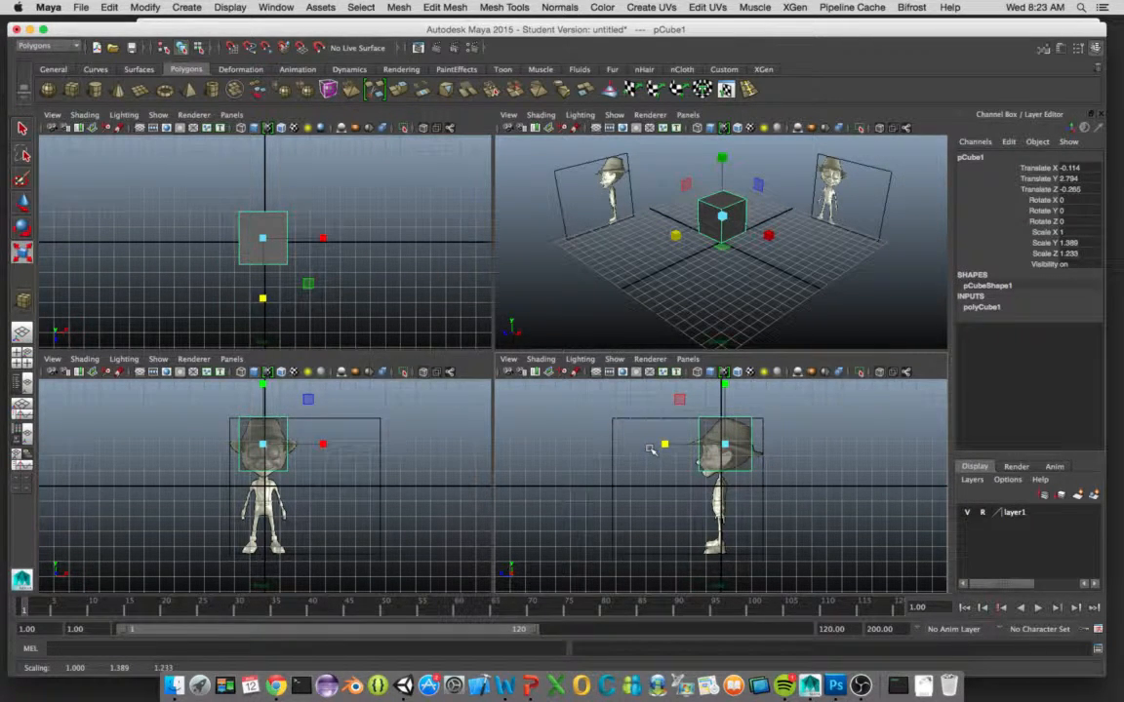
left_click_drag(725, 385, 729, 375)
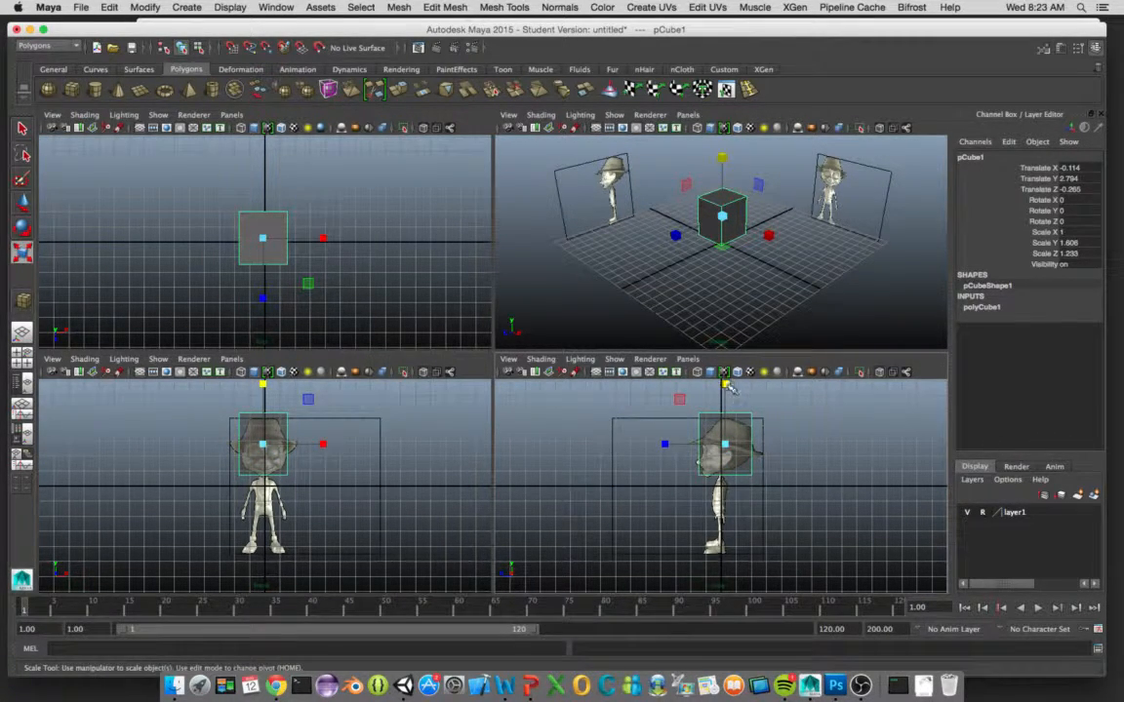
left_click_drag(724, 385, 727, 388)
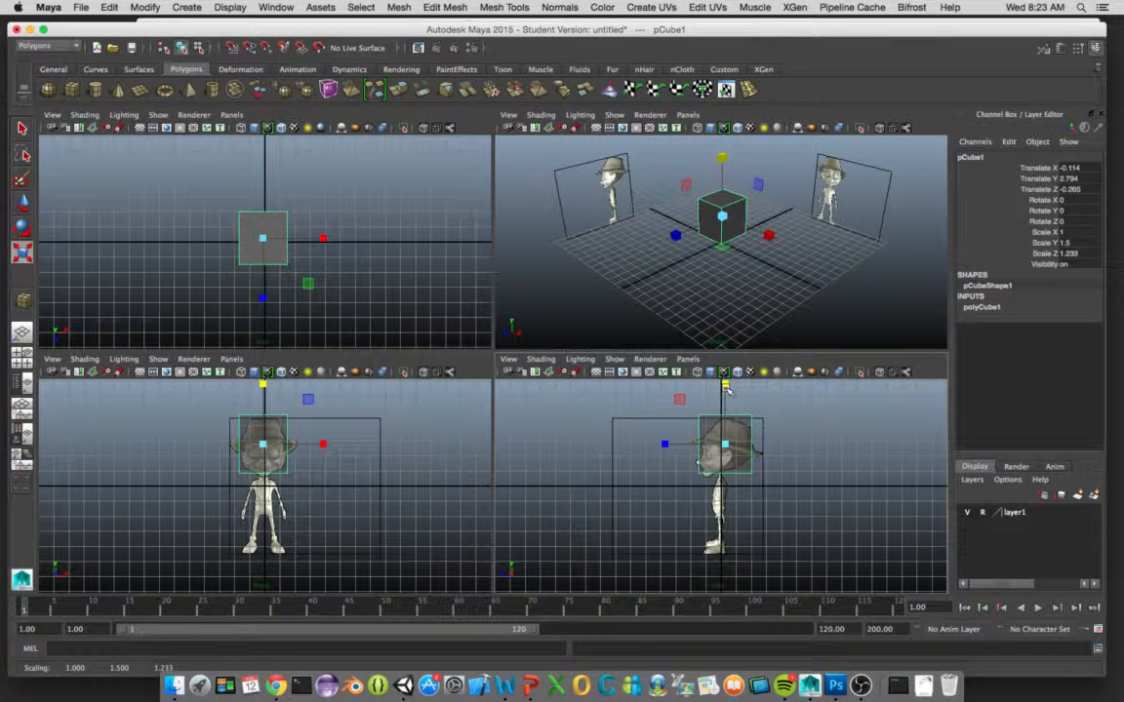
key("w")
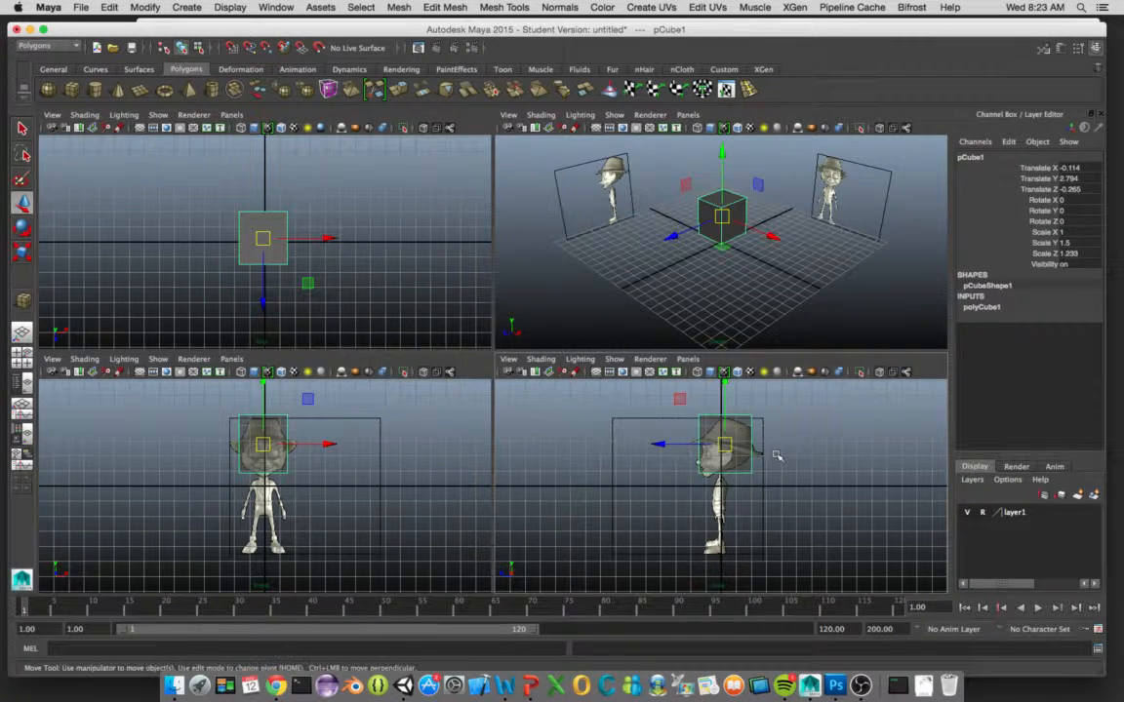
left_click_drag(724, 395, 727, 389)
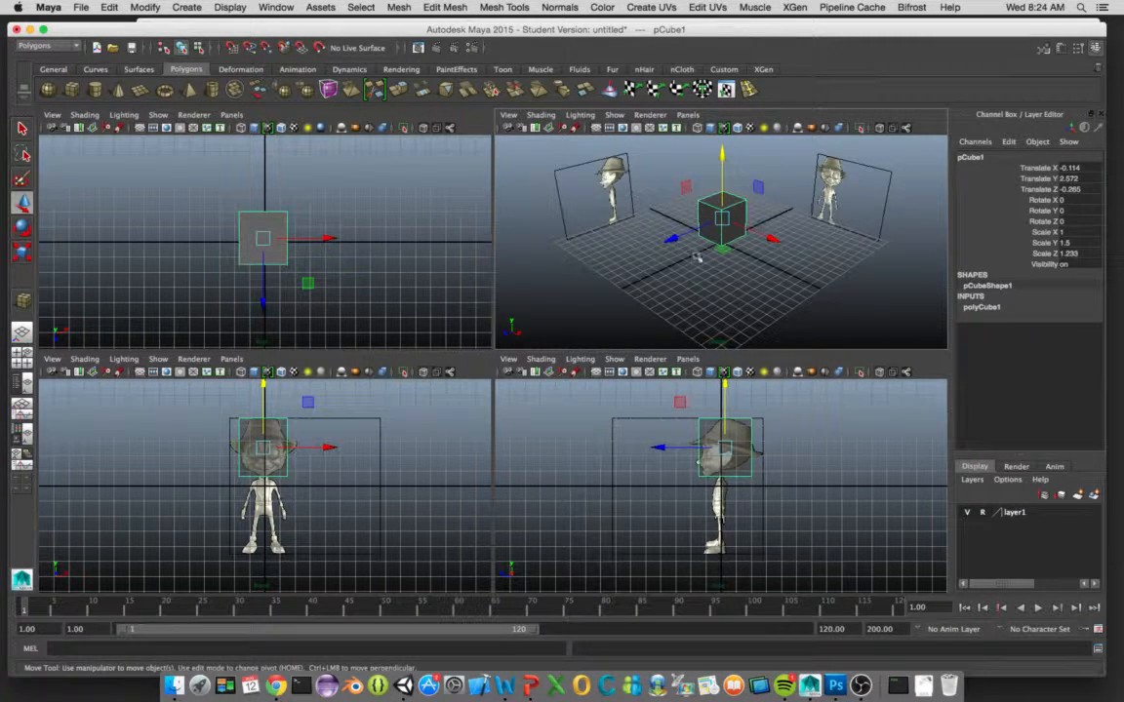
mouse_move(696, 257)
left_mouse_down("alt")
mouse_move(752, 258)
mouse_move(717, 224)
mouse_move(617, 226)
mouse_move(668, 321)
mouse_move(768, 260)
mouse_move(773, 238)
mouse_move(720, 258)
mouse_move(569, 259)
mouse_move(685, 253)
mouse_move(725, 273)
mouse_move(557, 259)
mouse_move(702, 259)
mouse_move(709, 269)
mouse_move(554, 260)
mouse_move(687, 283)
mouse_move(747, 276)
mouse_move(677, 260)
mouse_move(687, 270)
left_mouse_up("alt")
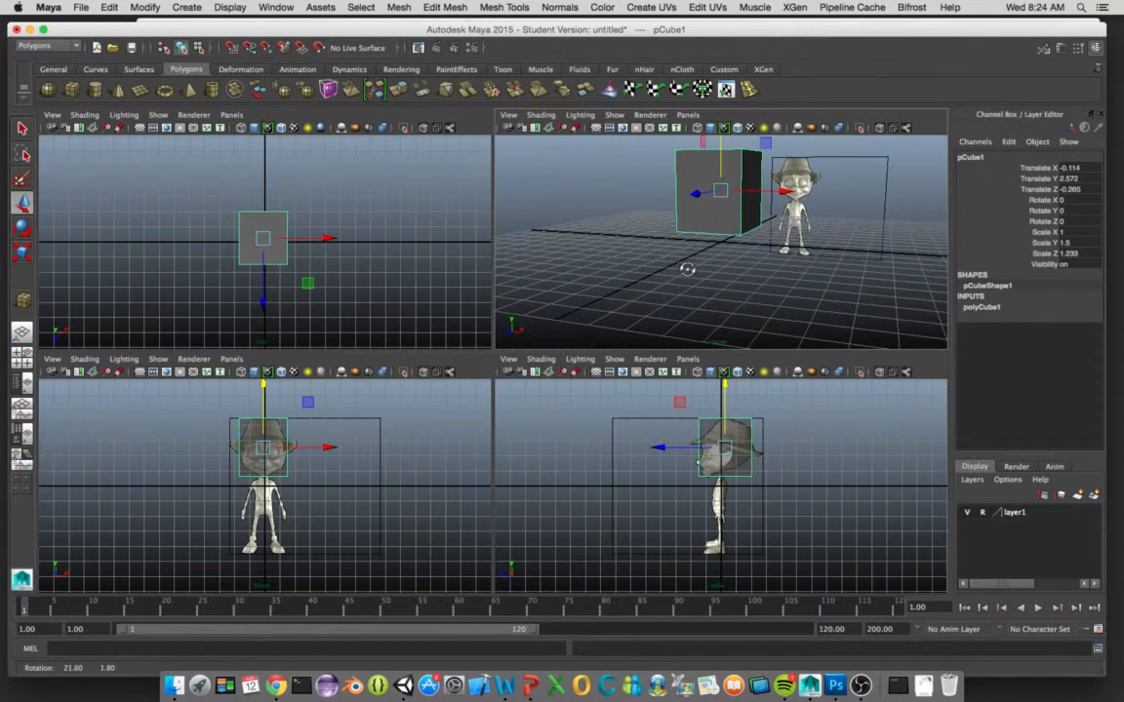
scroll(687, 269, "down", 5)
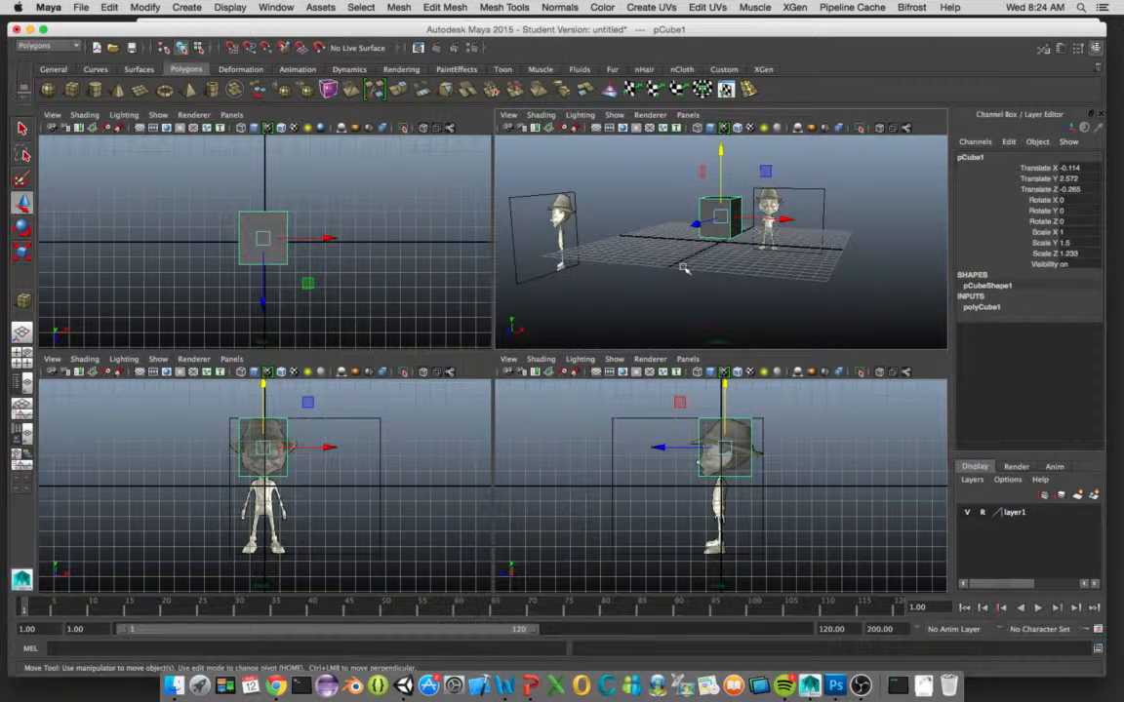
left_click_drag(715, 289, 724, 258, "alt")
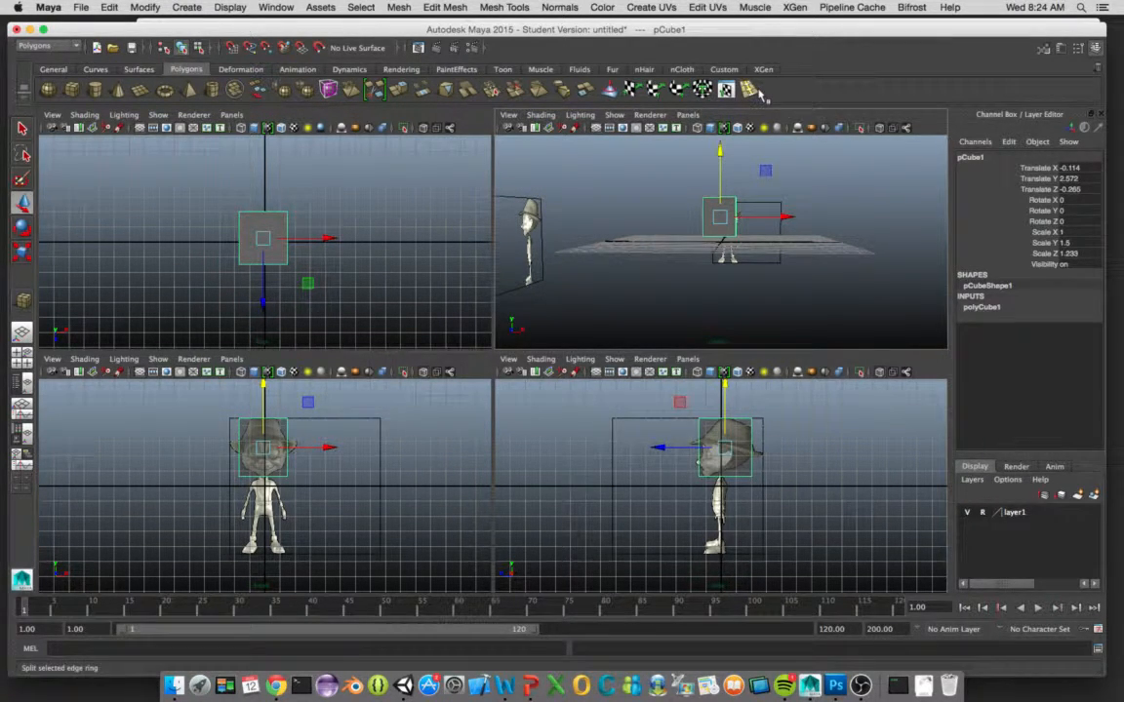
left_click(500, 7)
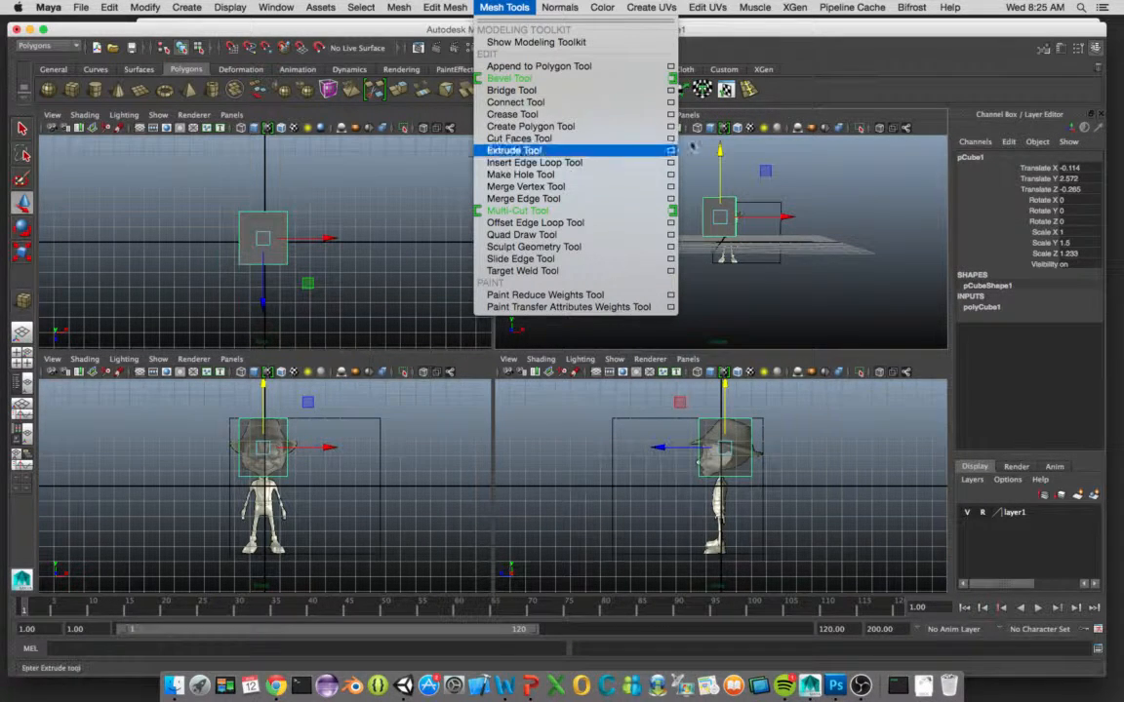
left_click(848, 85)
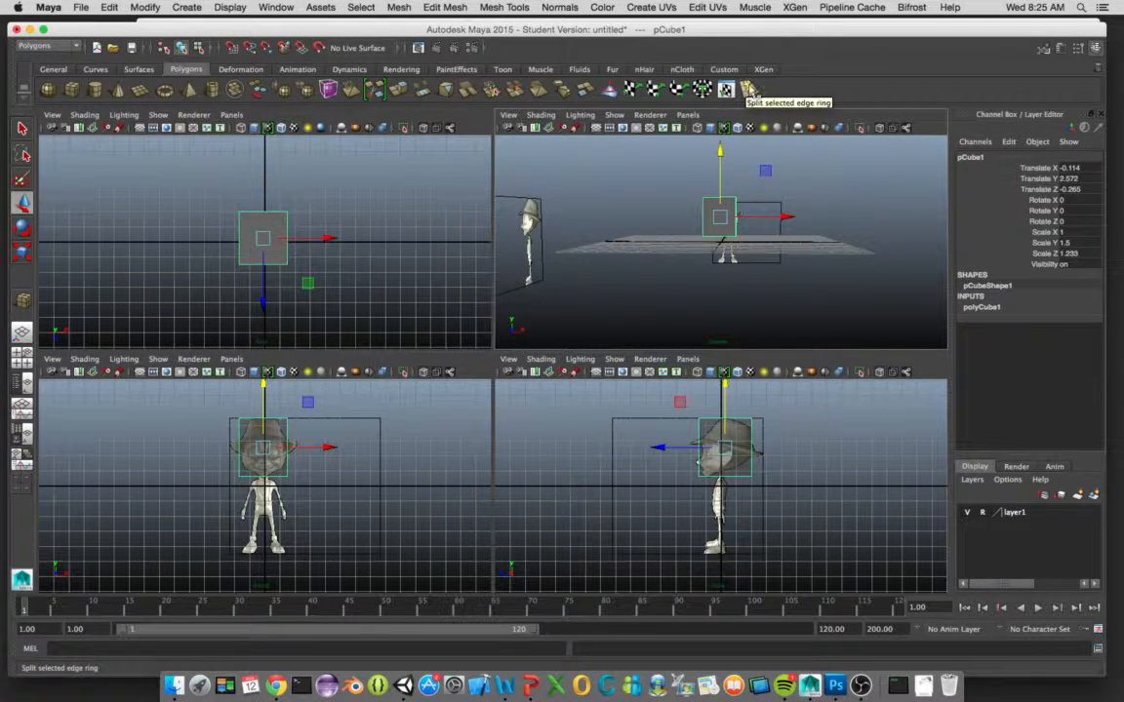
left_click(504, 6)
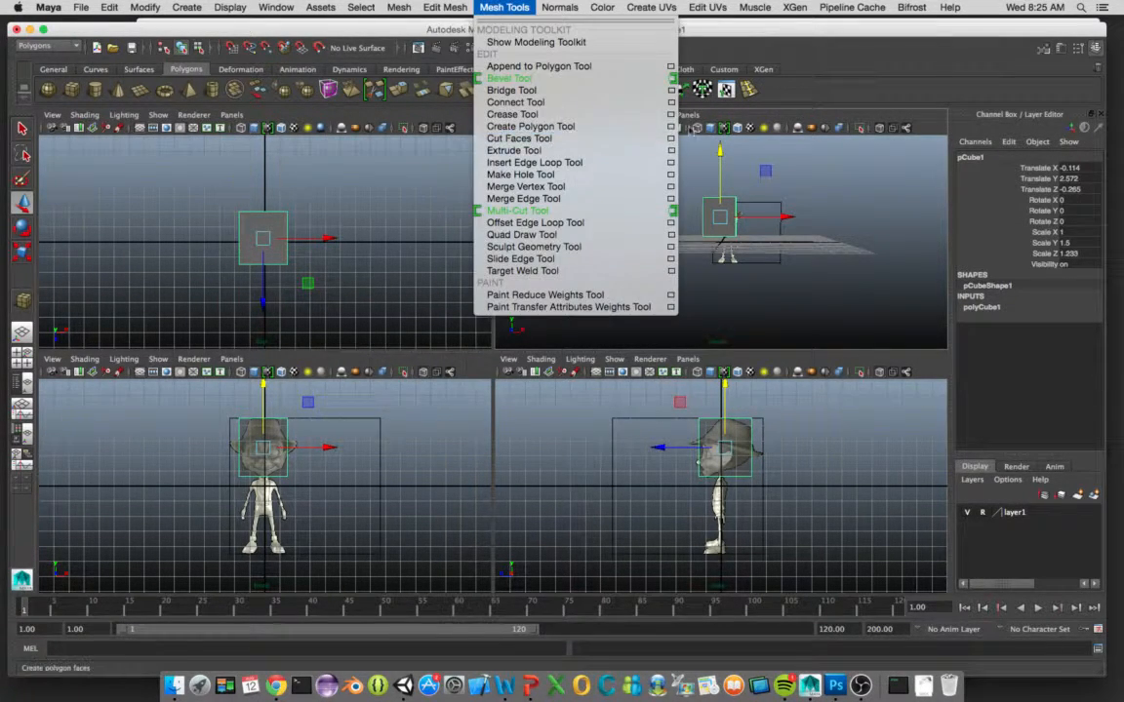
left_click(792, 98)
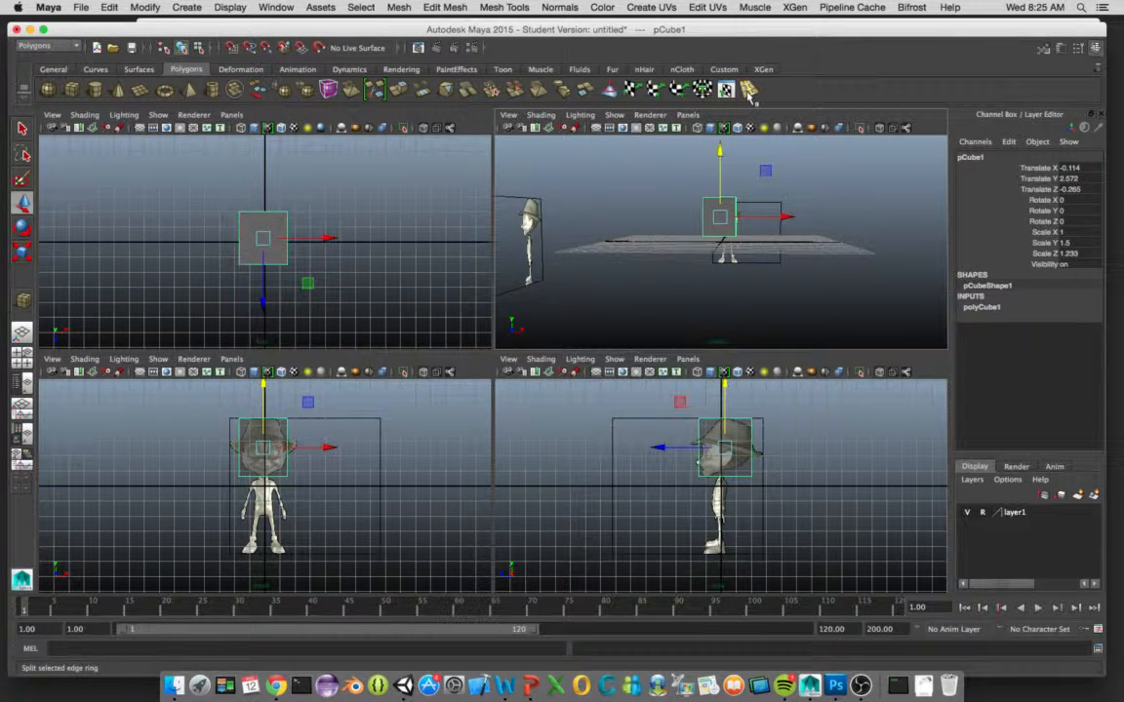
Step: Insert six horizontal edge loops around the head cube with the Insert Edge Loop Tool, spaced from the hat down to the chin
left_click(748, 89)
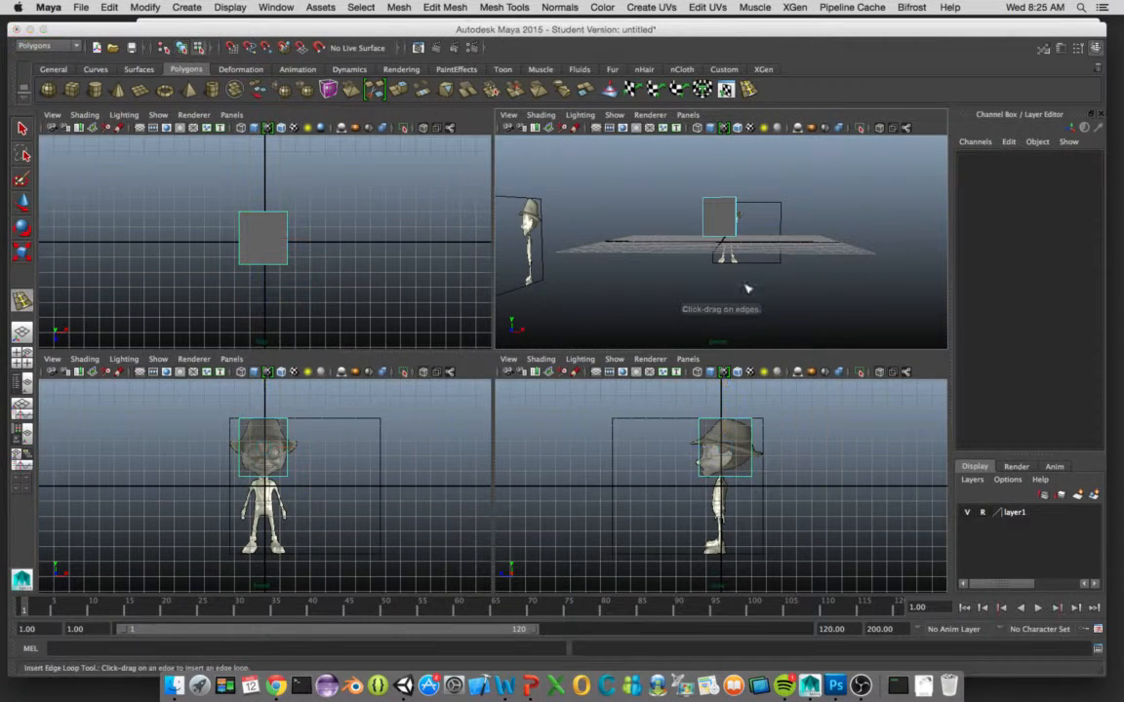
left_click(703, 432)
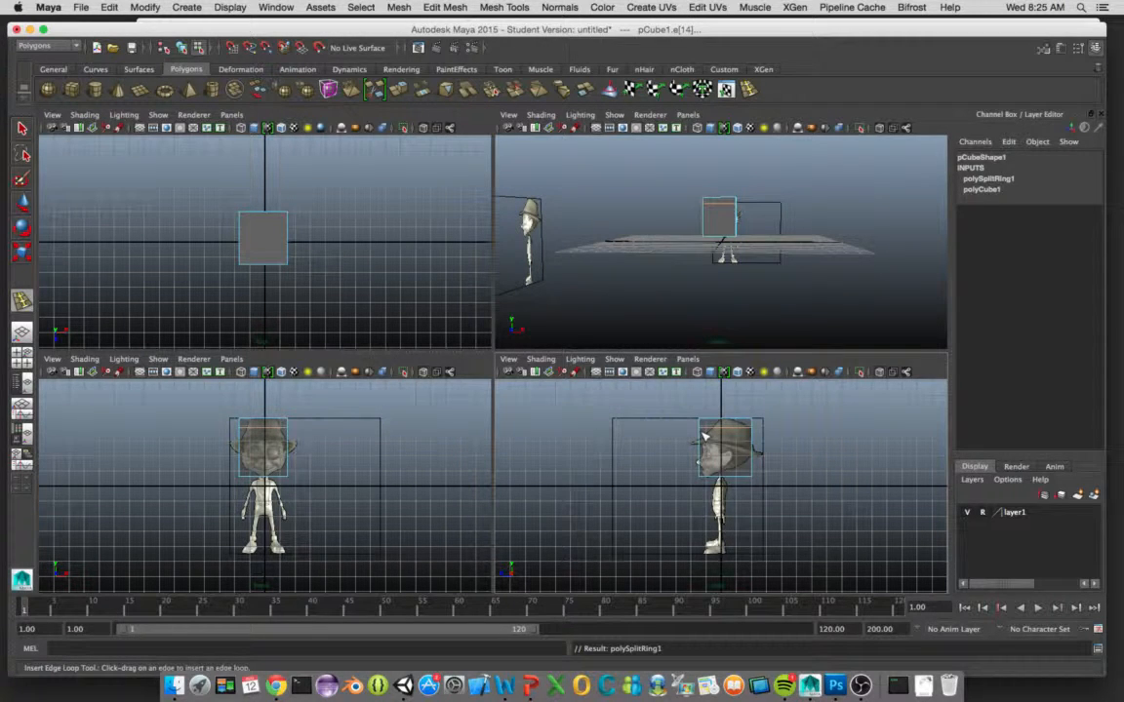
left_click(702, 443)
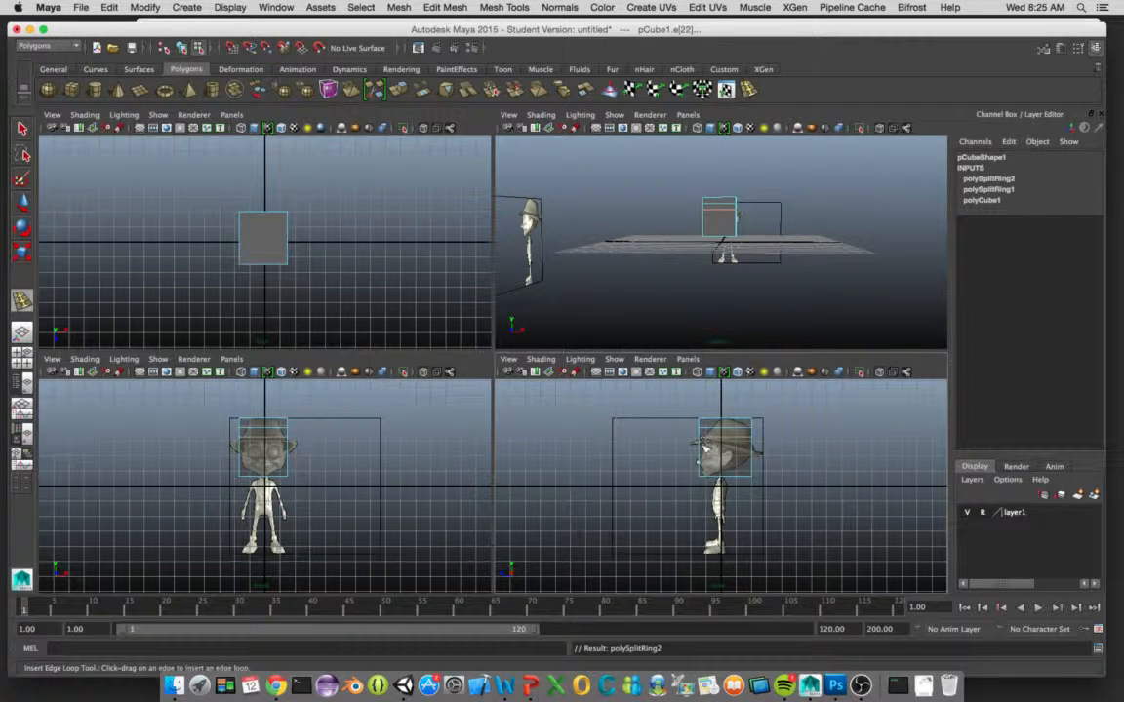
left_click(699, 467)
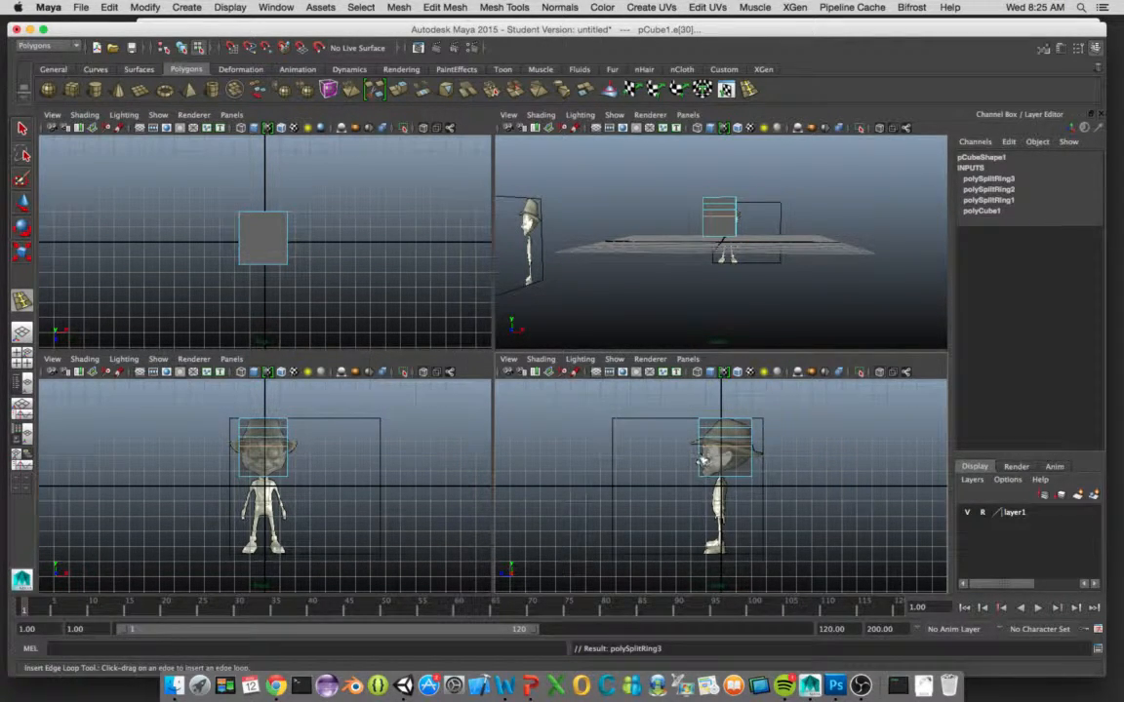
left_click(700, 464)
left_click(701, 472)
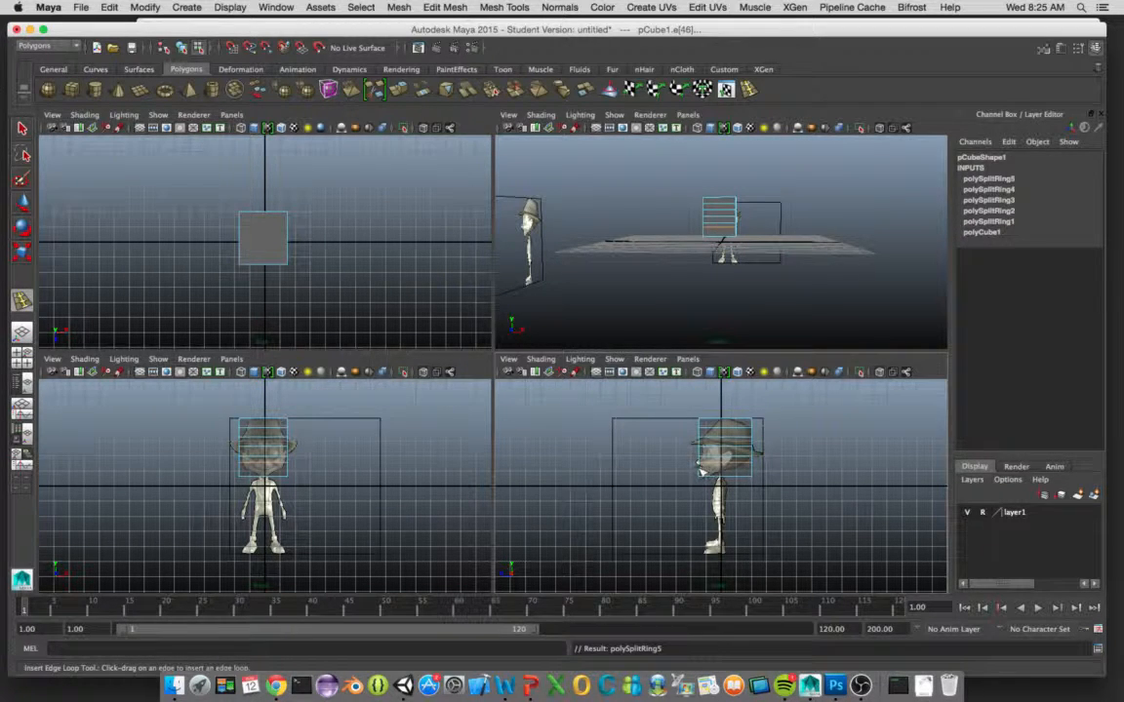
left_click(700, 472)
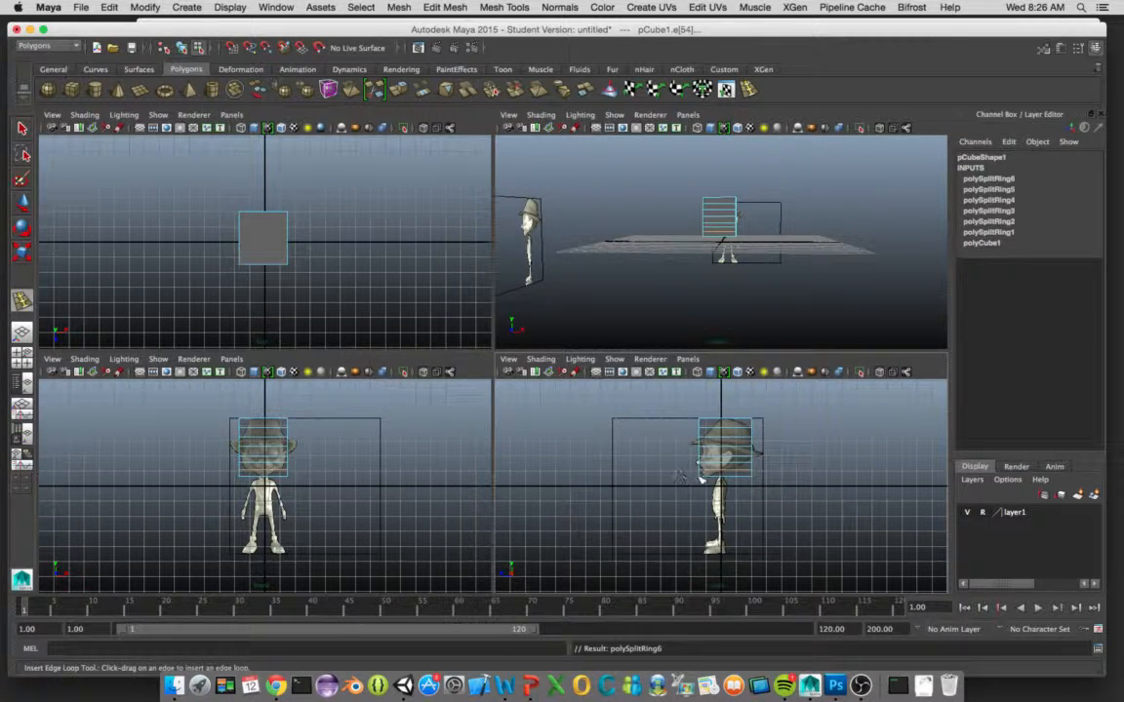
Step: Select the head cube's bottom edges and scale them narrower in X to fit the chin in the front view
left_click(21, 129)
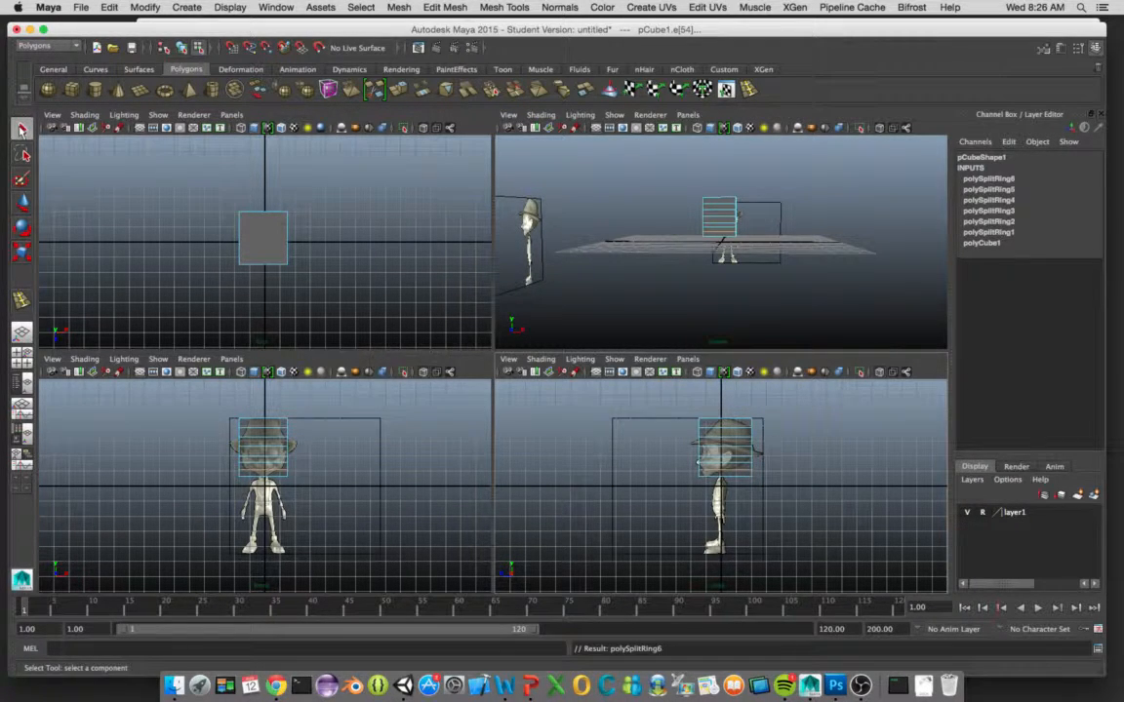
left_click_drag(230, 475, 296, 493)
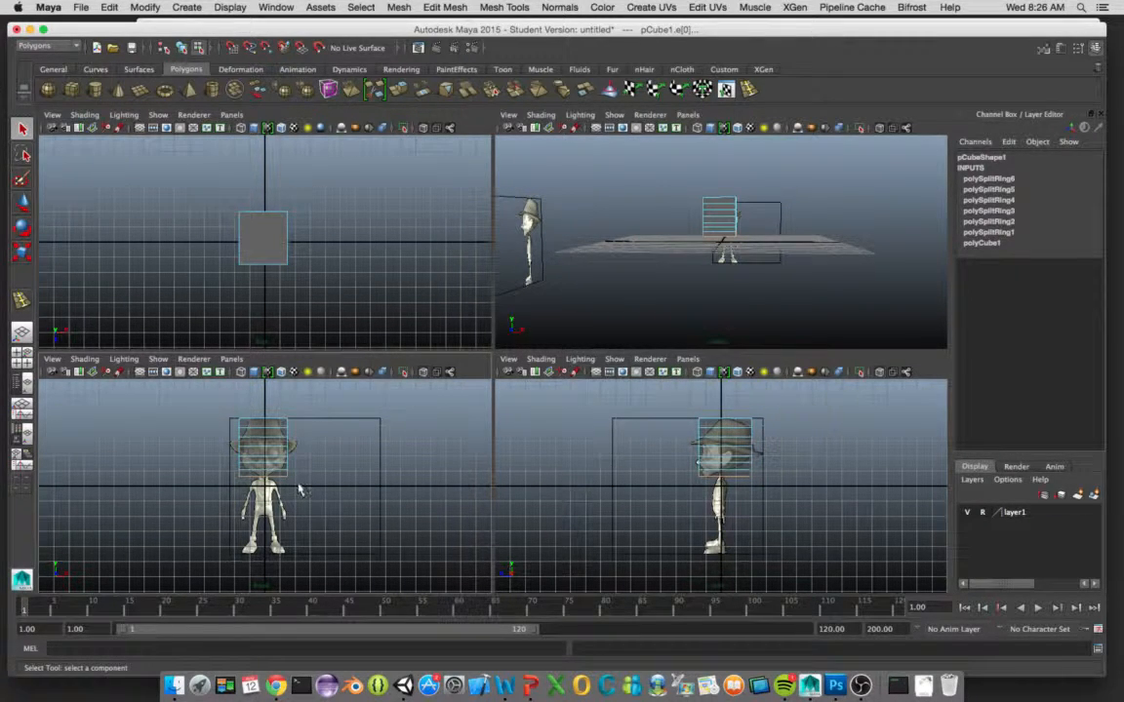
key("w")
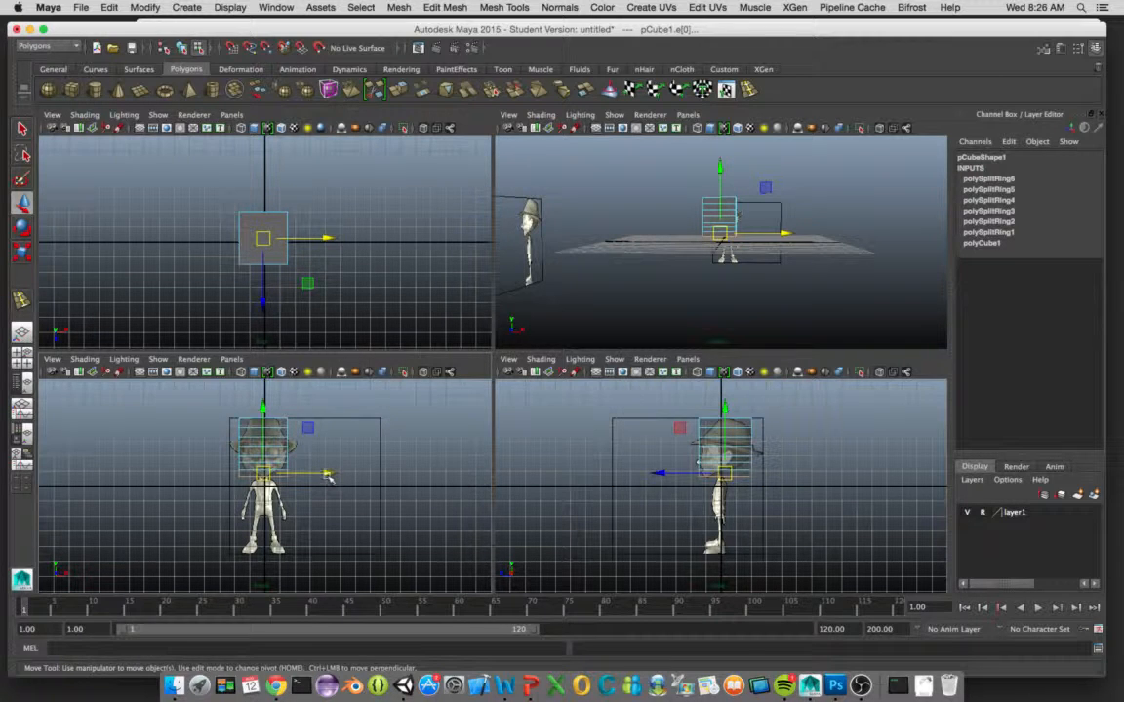
left_click_drag(326, 472, 275, 475)
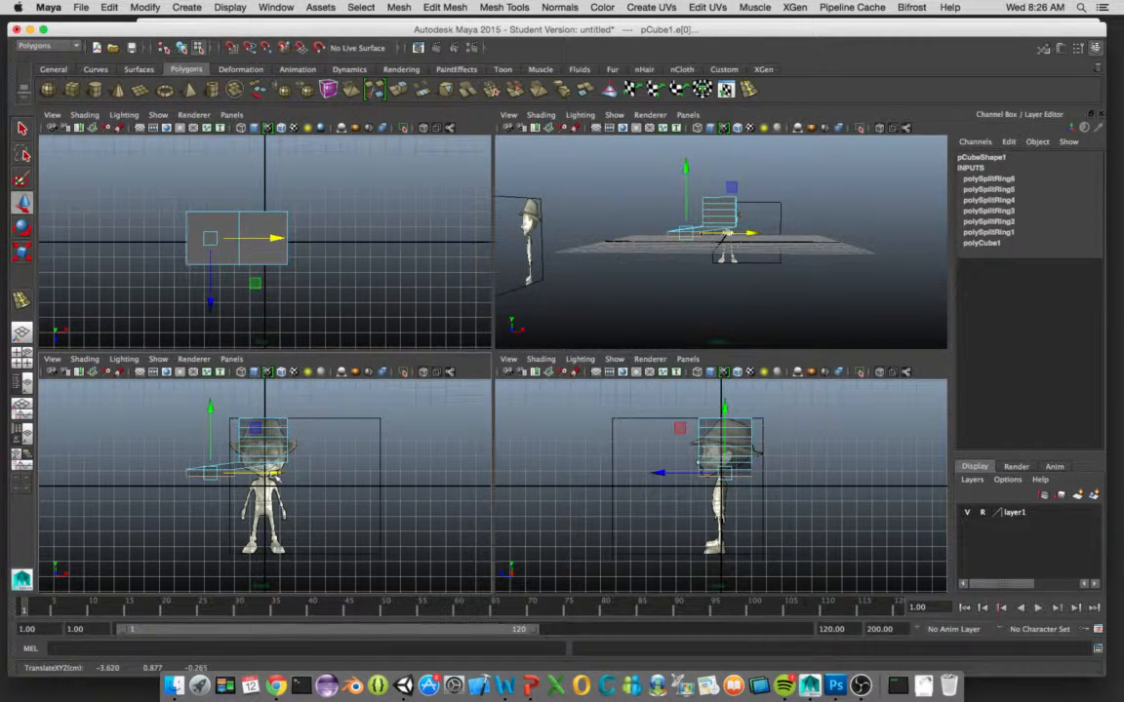
key("z")
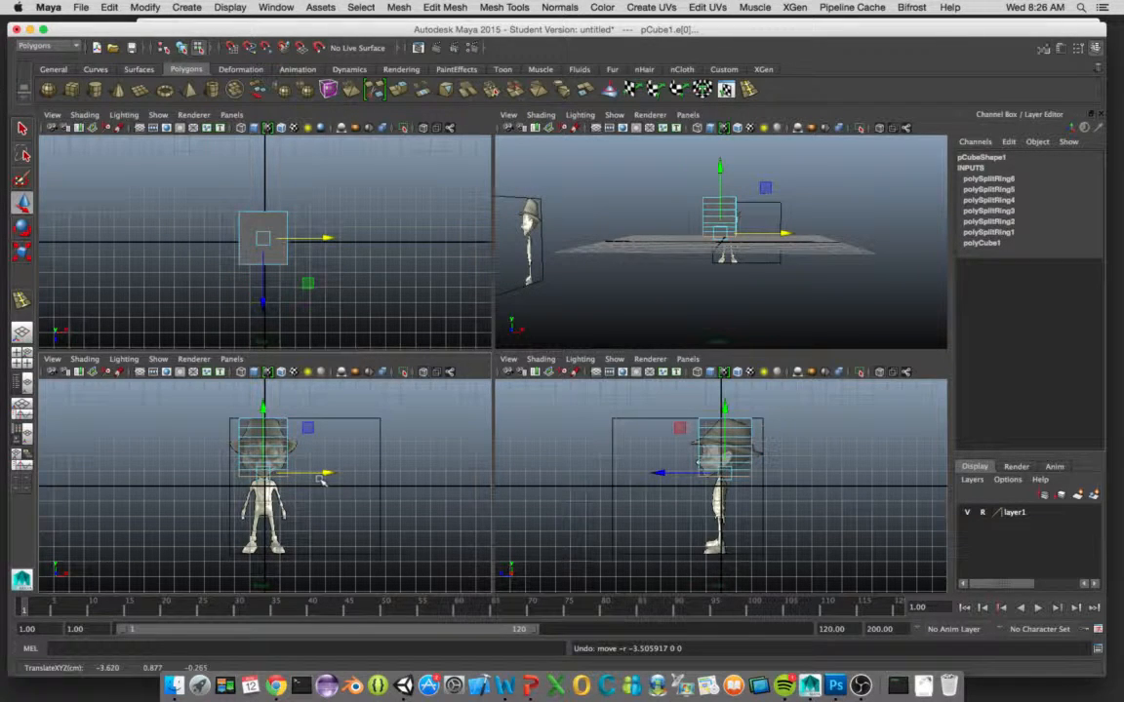
key("r")
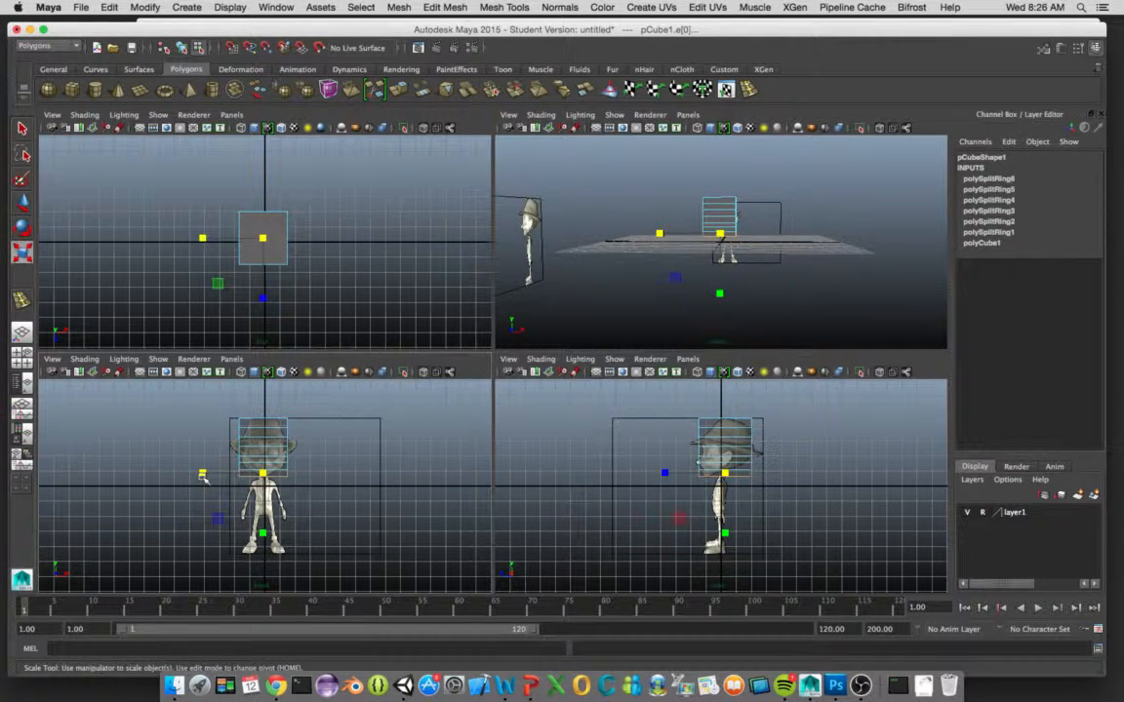
left_click_drag(204, 475, 236, 476)
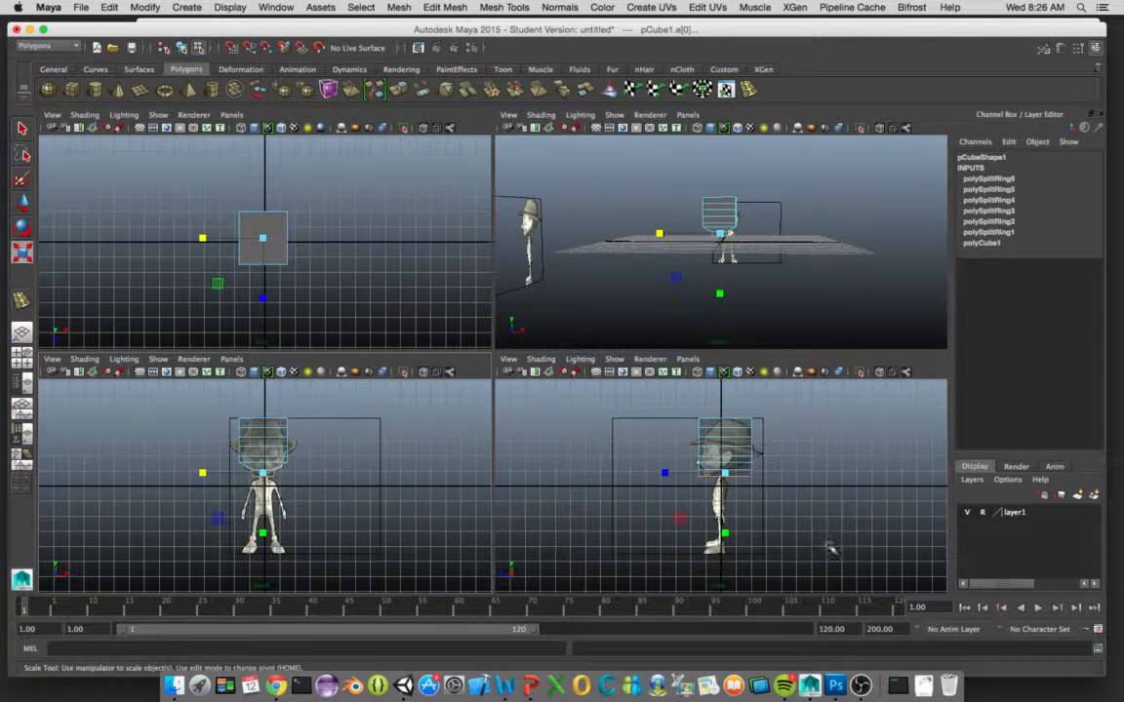
Step: Scale the bottom edges narrower in Z and move them forward to about Z 0.62 to follow the chin in the side view
mouse_move(664, 472)
left_mouse_down()
mouse_move(688, 476)
mouse_move(644, 476)
left_mouse_up()
key("w")
key("r")
key("w")
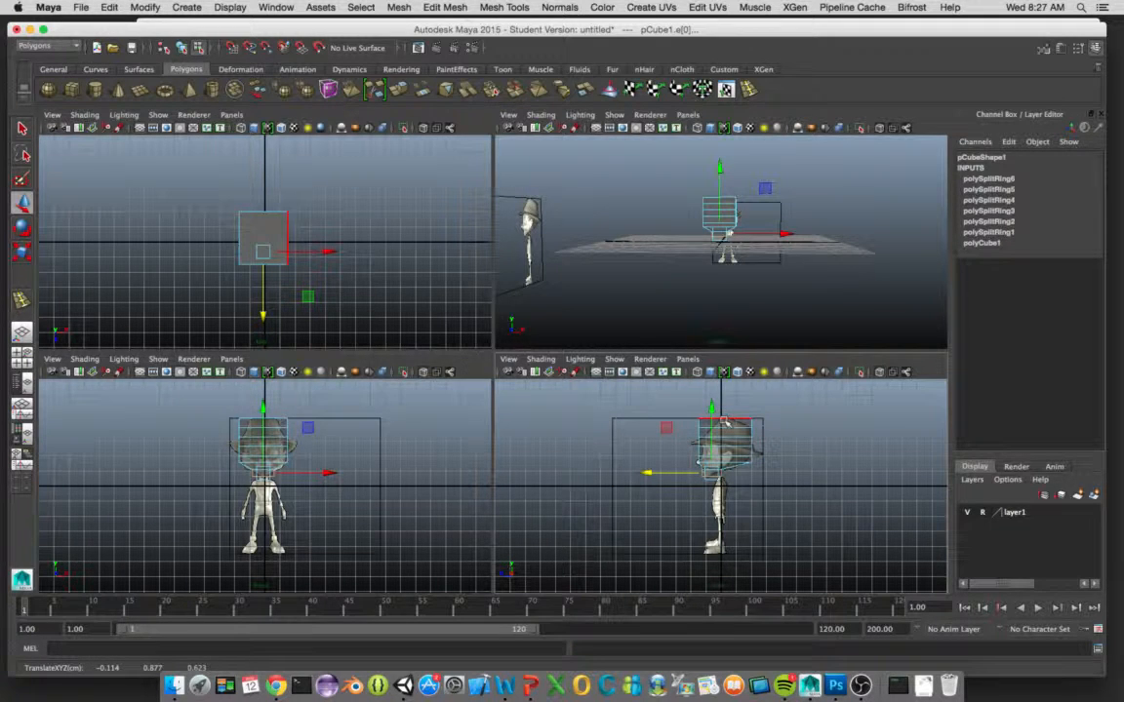
Step: Select the head cube's top edges, scale them narrower in Z and move them back to about Z -0.66 to match the hat crown
left_click(21, 133)
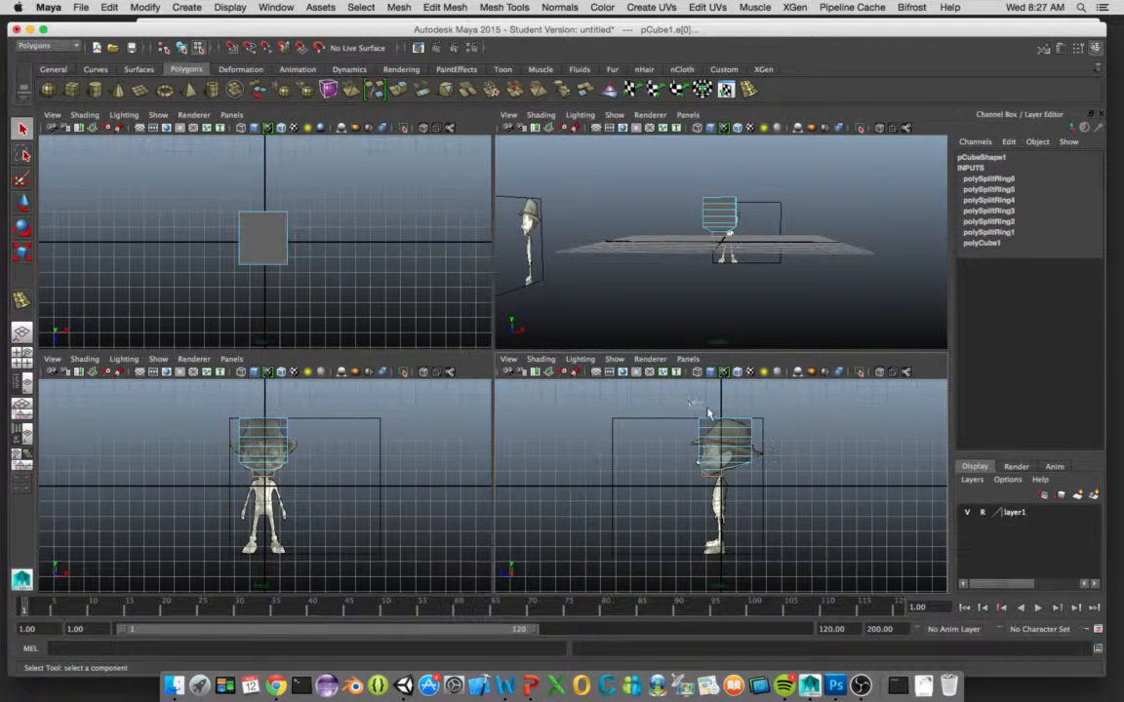
left_click(767, 424)
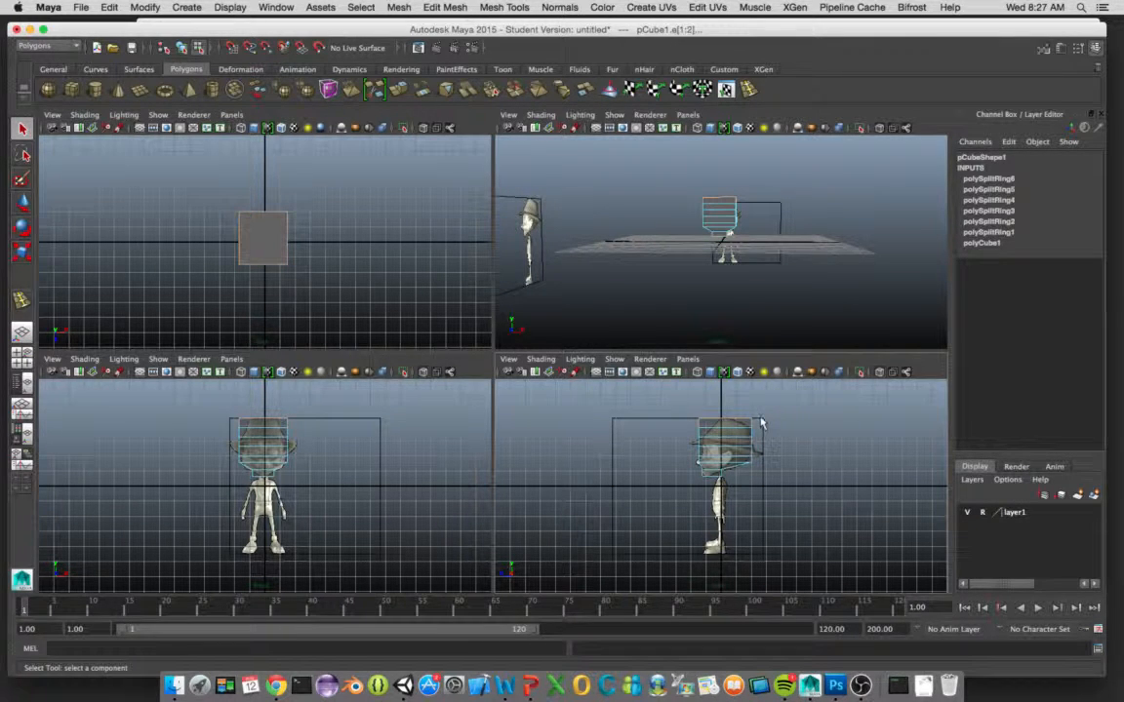
key("w")
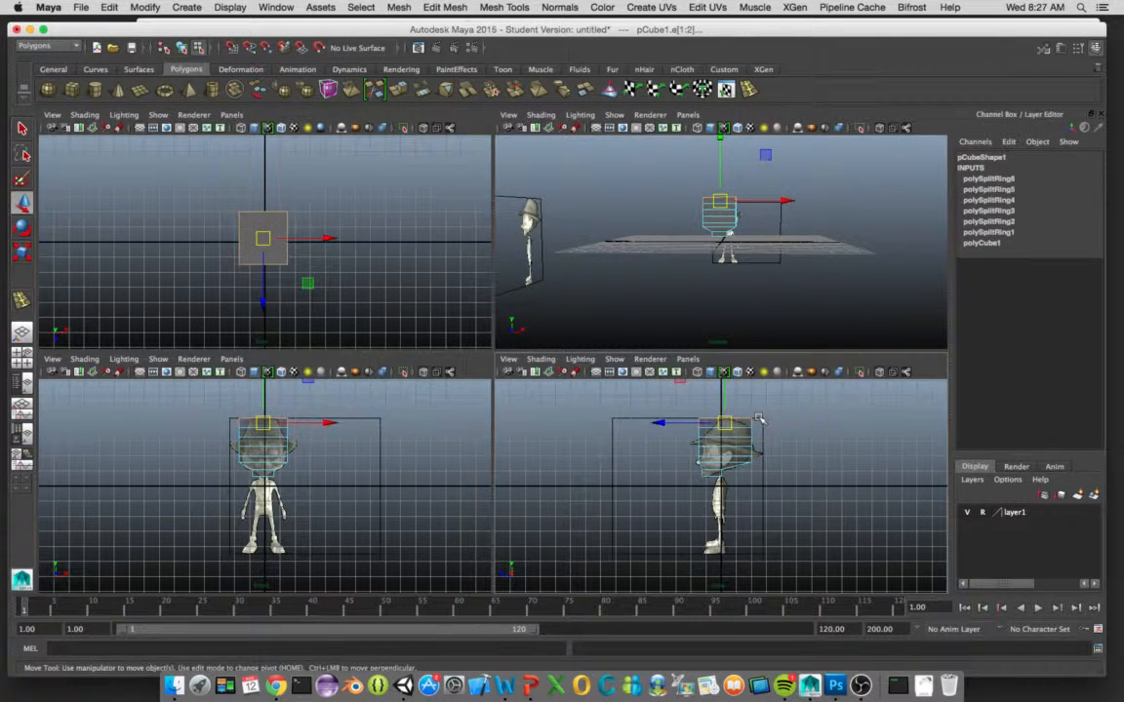
key("r")
mouse_move(664, 422)
left_mouse_down()
mouse_move(681, 421)
mouse_move(670, 424)
left_mouse_up()
key("w")
left_click(669, 422)
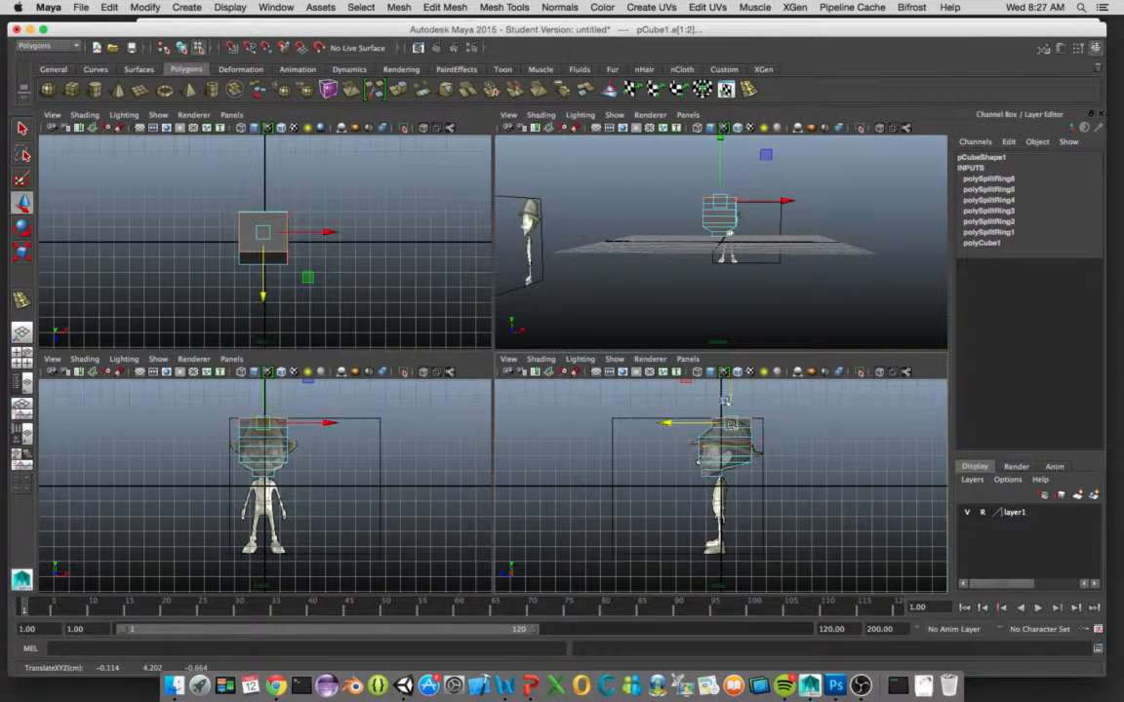
Step: Scale the top edges narrower in X to fit the hat crown in the front view, and clear the selection
key("w")
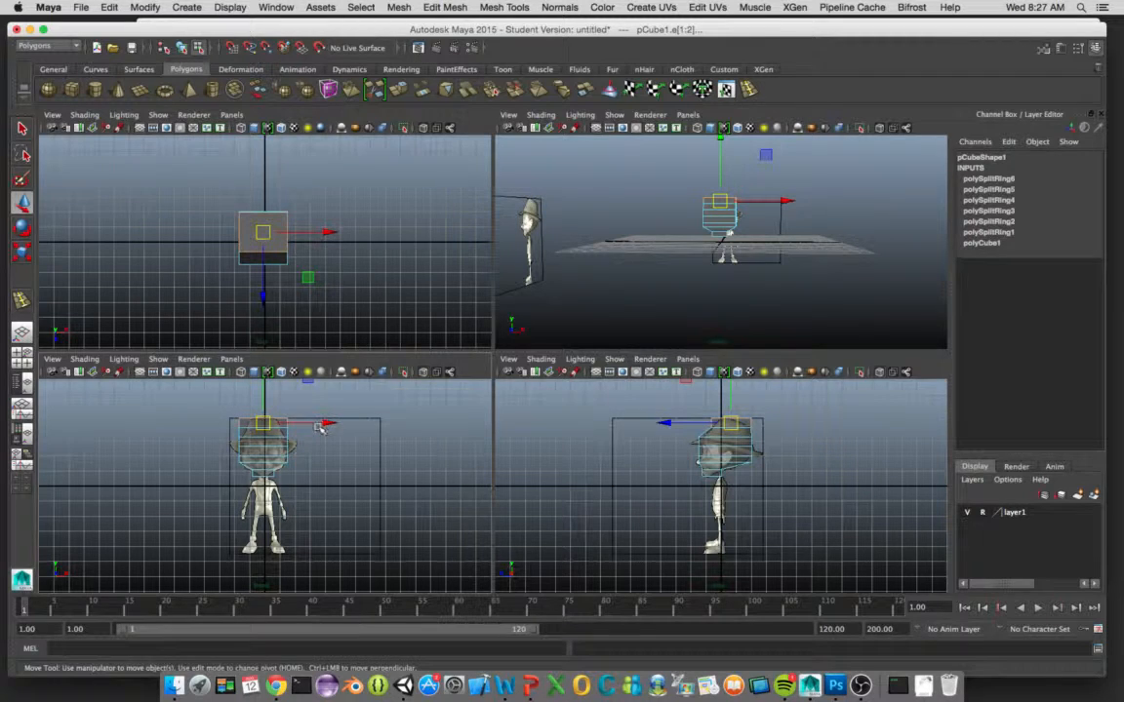
key("r")
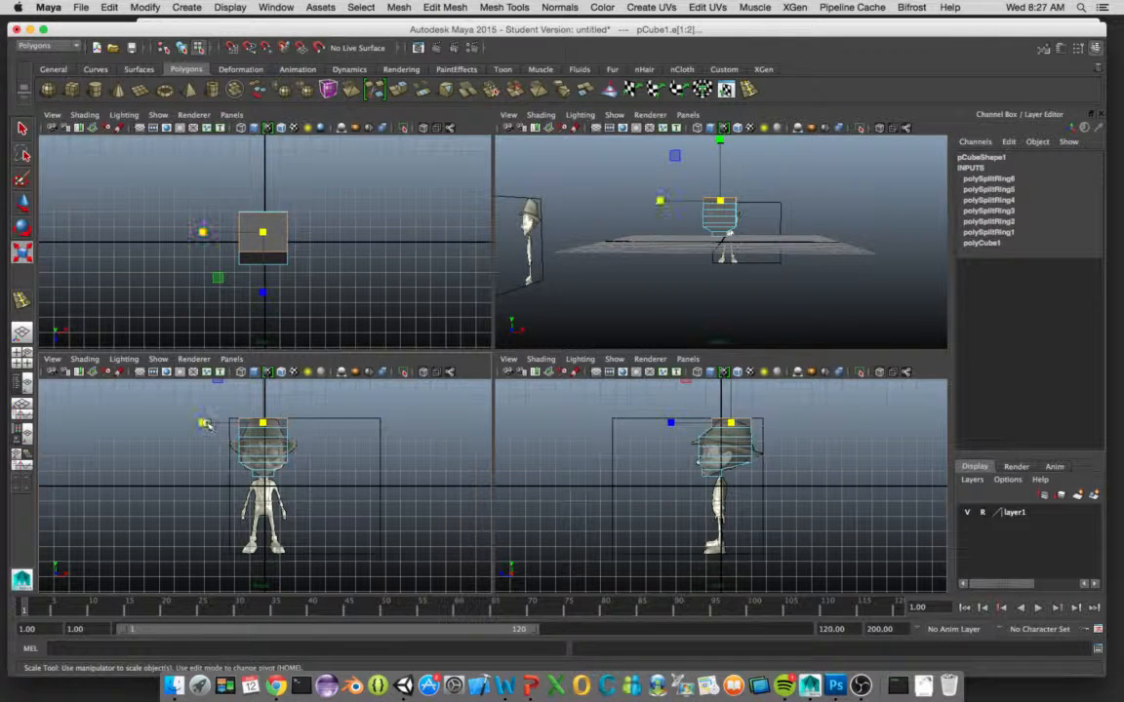
left_click_drag(205, 423, 219, 429)
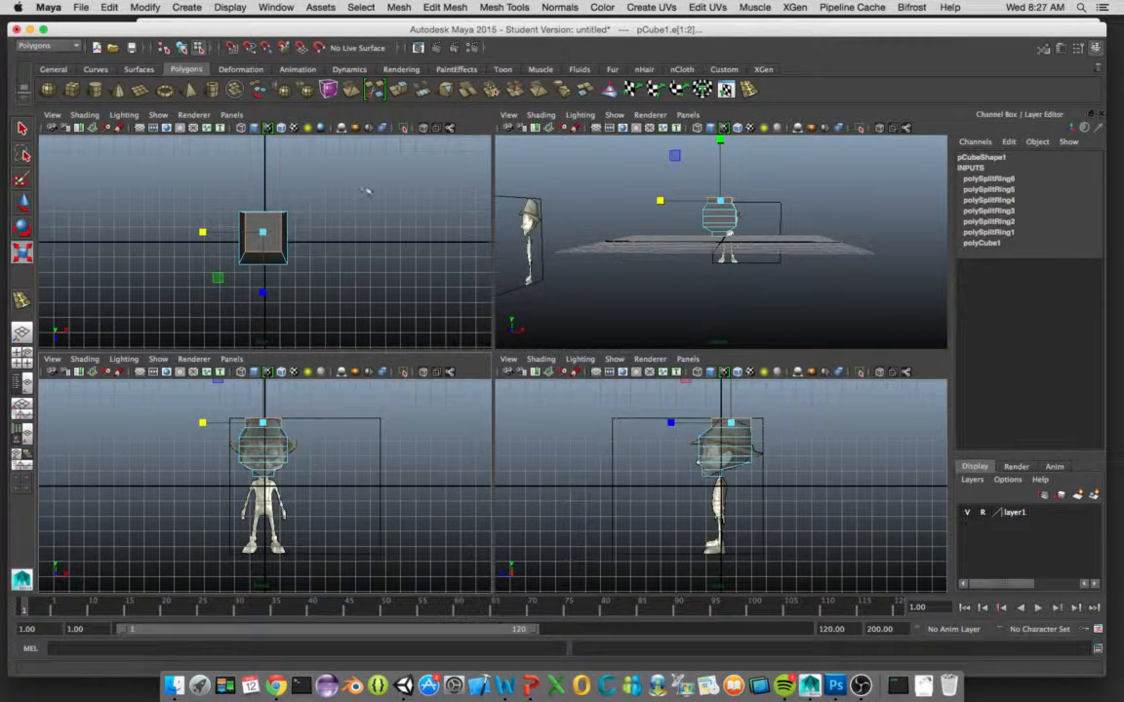
left_click(21, 128)
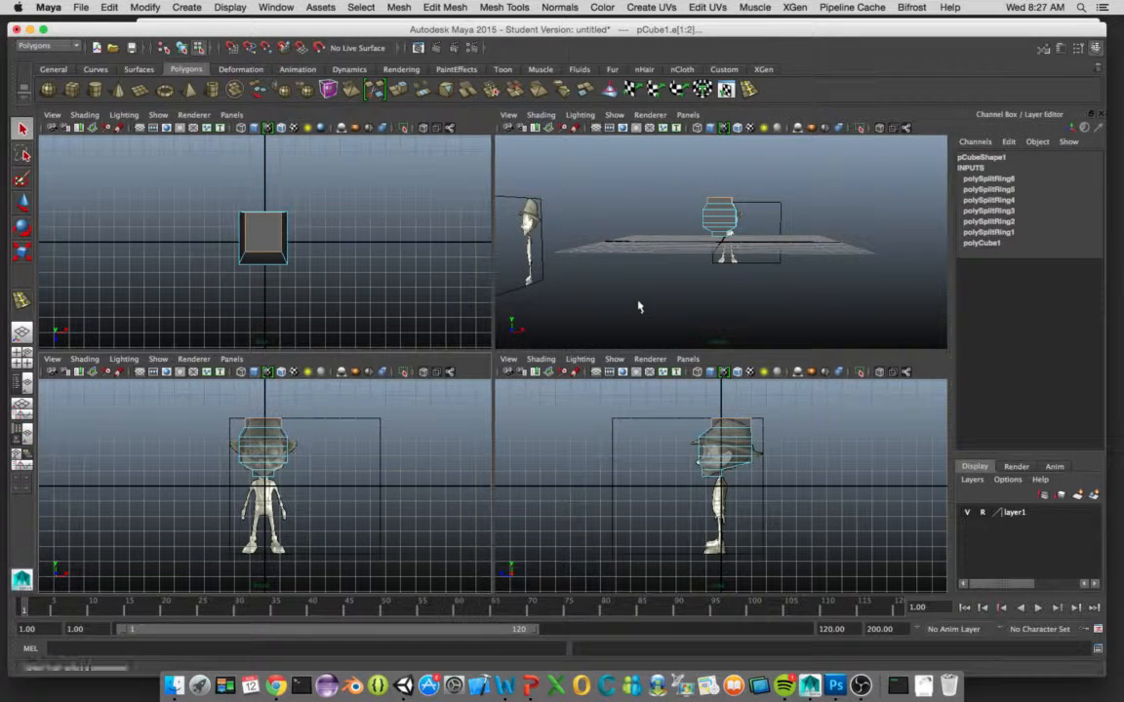
left_click(664, 304)
Step: Create a flat second polygon cube on the grid in front of the head at about X -0.61, Y 0.28, Z 2.57
left_click_drag(698, 294, 632, 293, "alt")
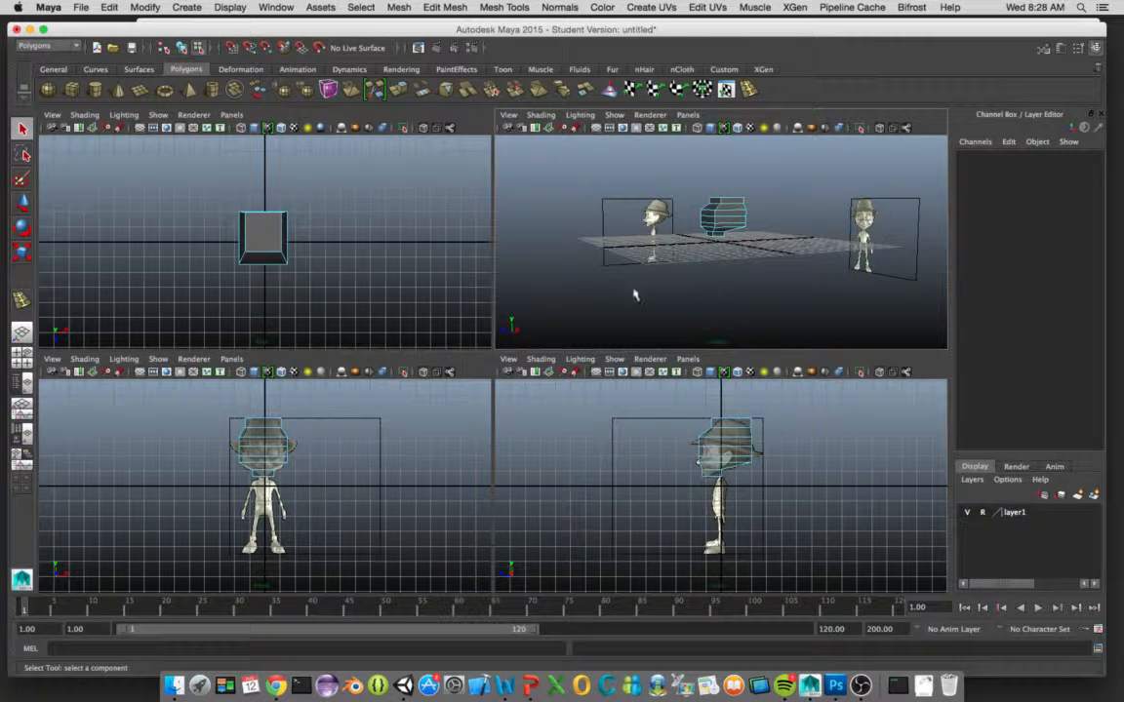
left_click_drag(634, 294, 737, 286, "alt")
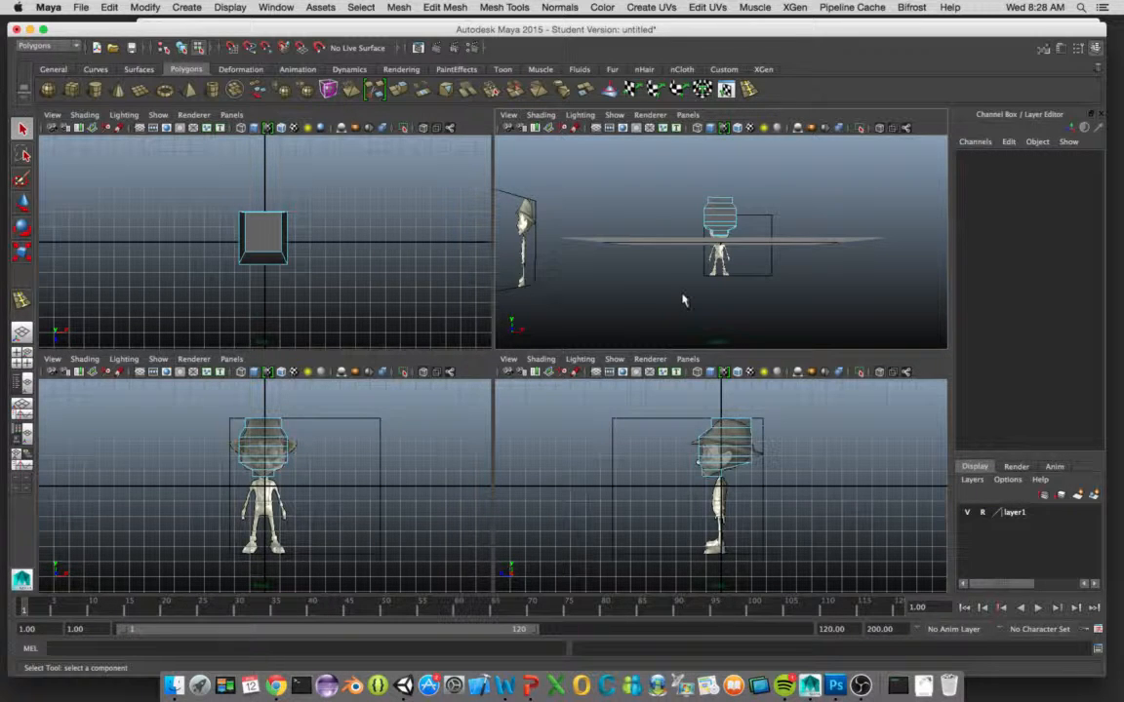
mouse_move(633, 288)
left_mouse_down("alt")
mouse_move(635, 311)
mouse_move(627, 303)
left_mouse_up("alt")
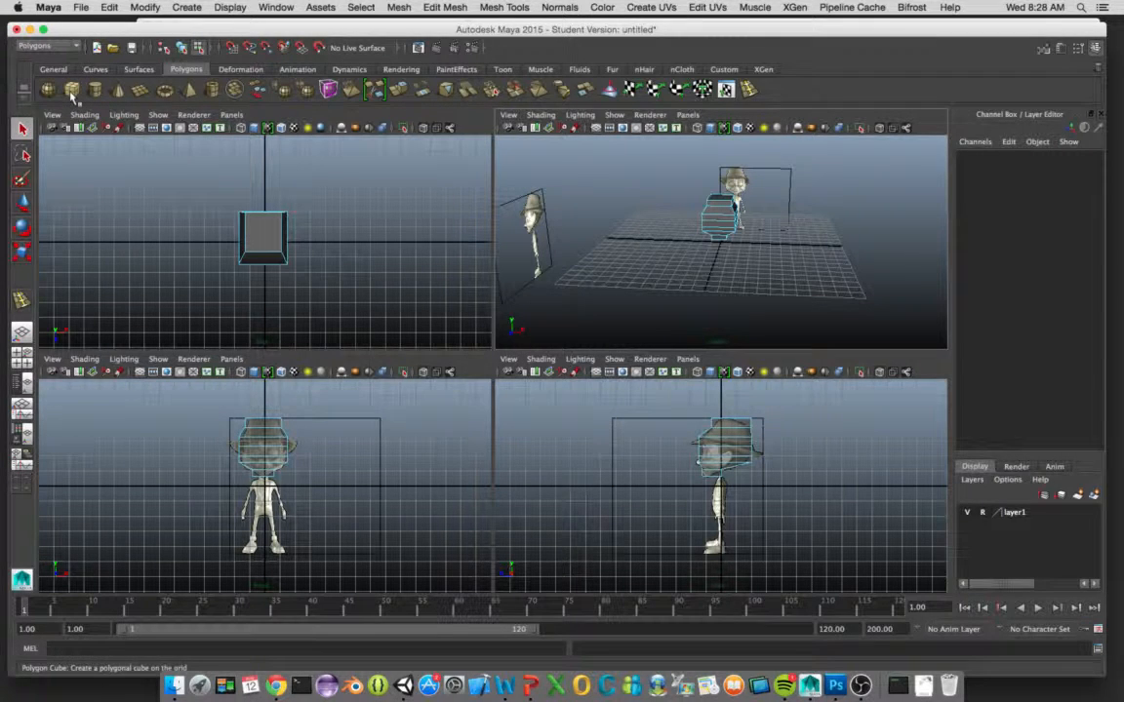
left_click(71, 90)
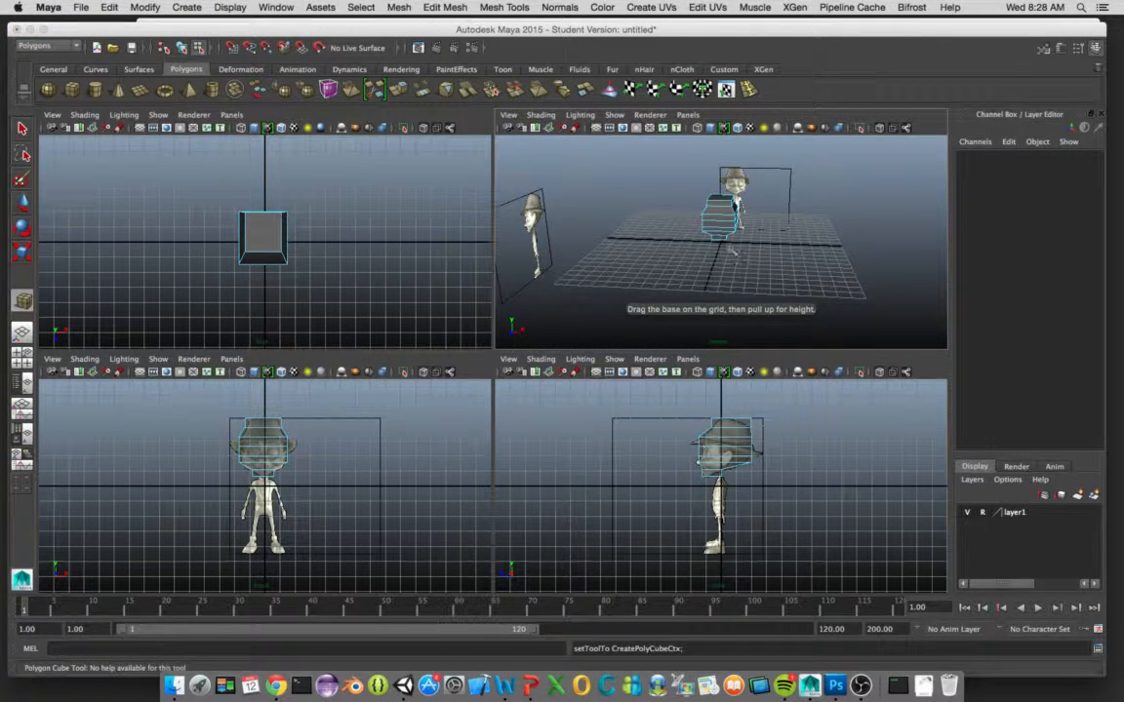
left_click_drag(709, 250, 721, 256)
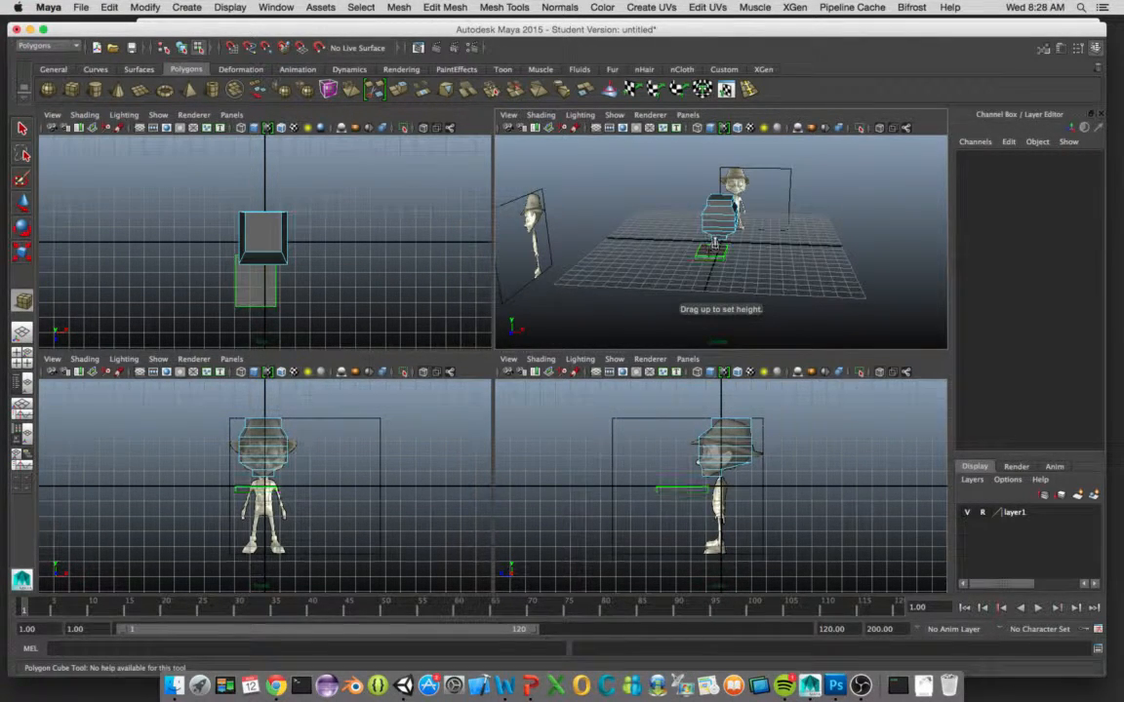
left_click(713, 238)
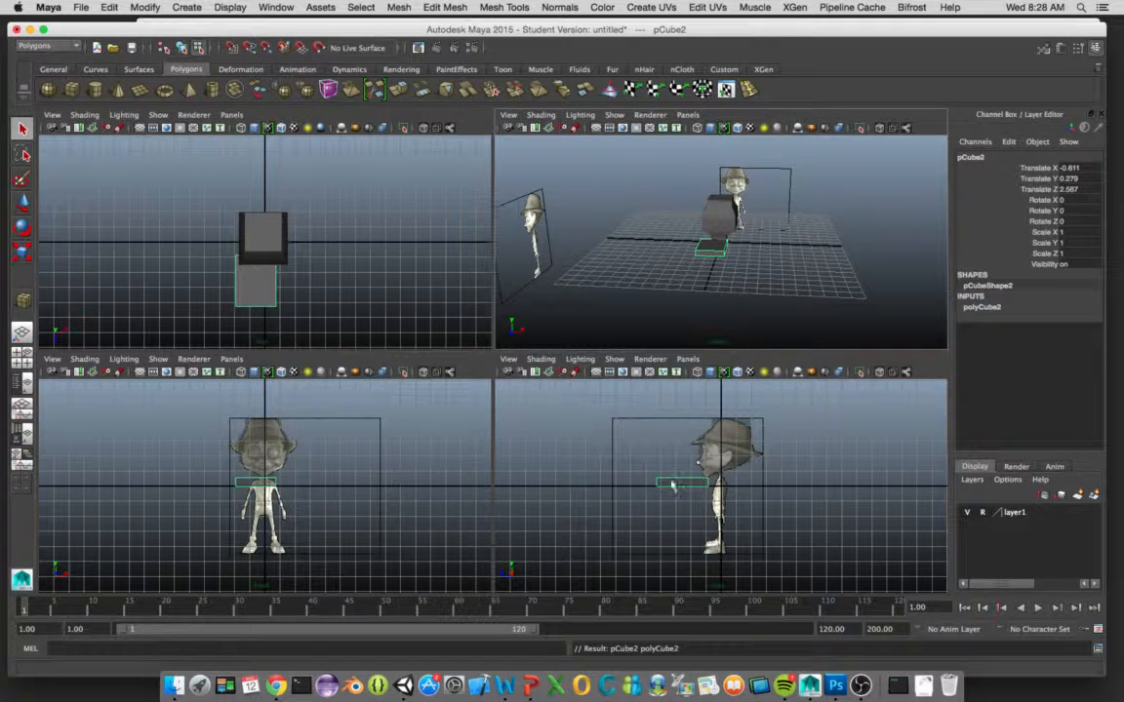
Step: Move the second cube beneath the head cube, to about X -0.08 and Z 0.17
key("w")
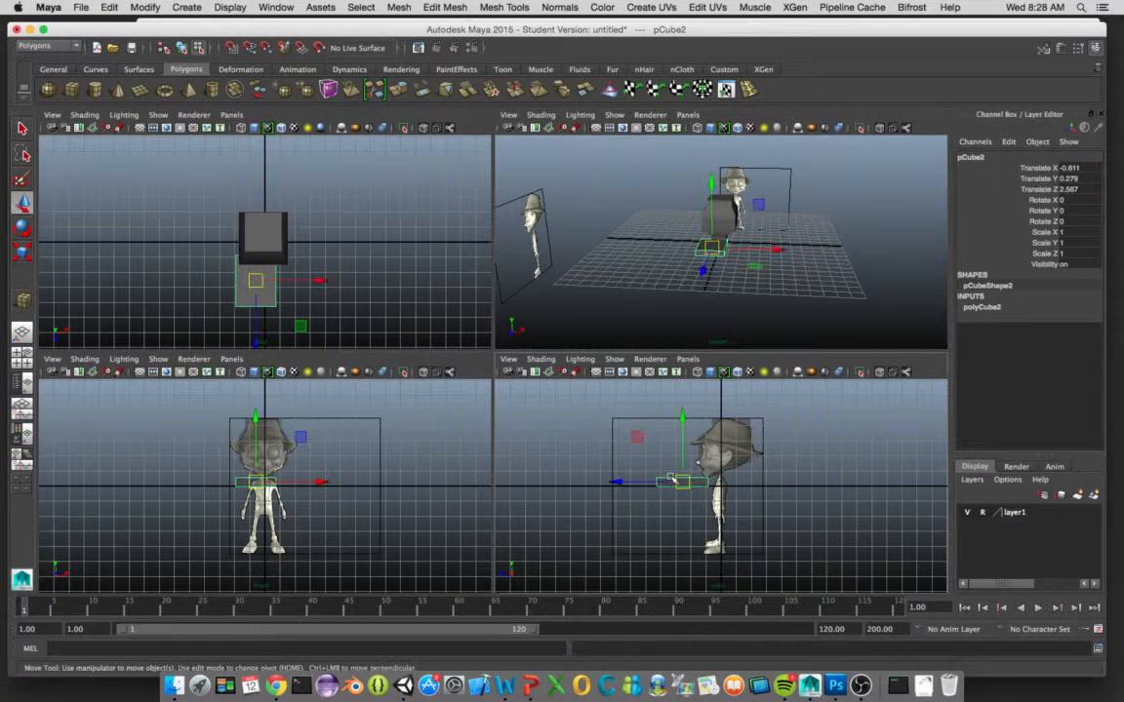
left_click_drag(625, 483, 656, 482)
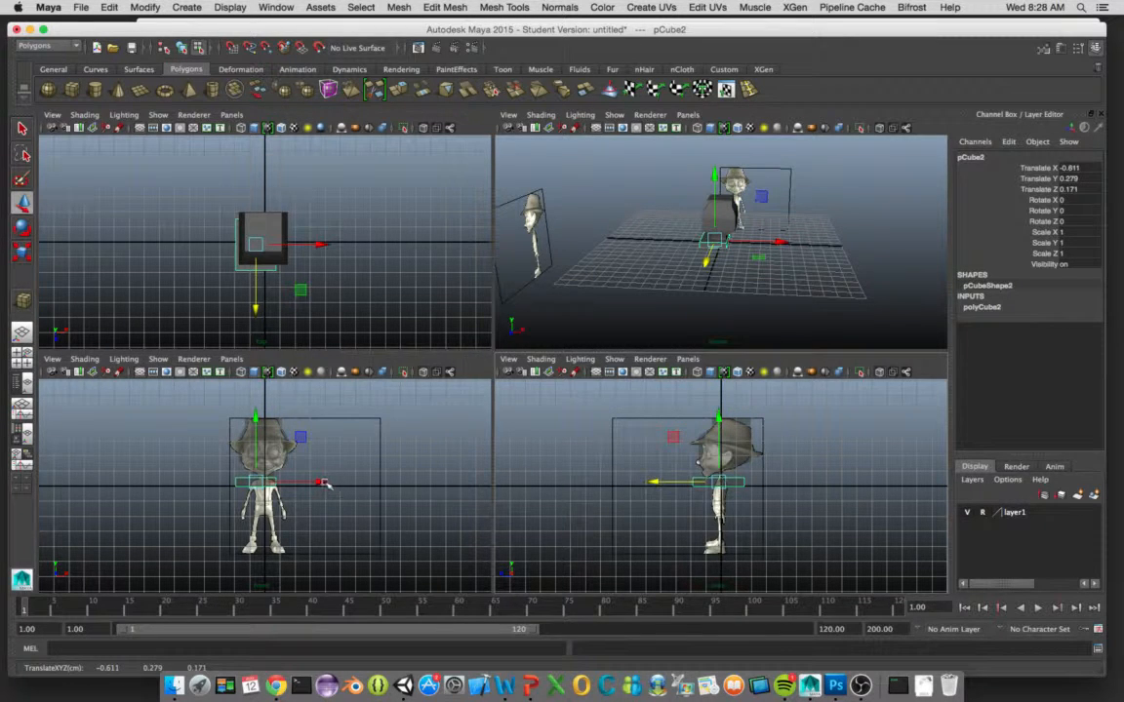
left_click_drag(321, 482, 332, 485)
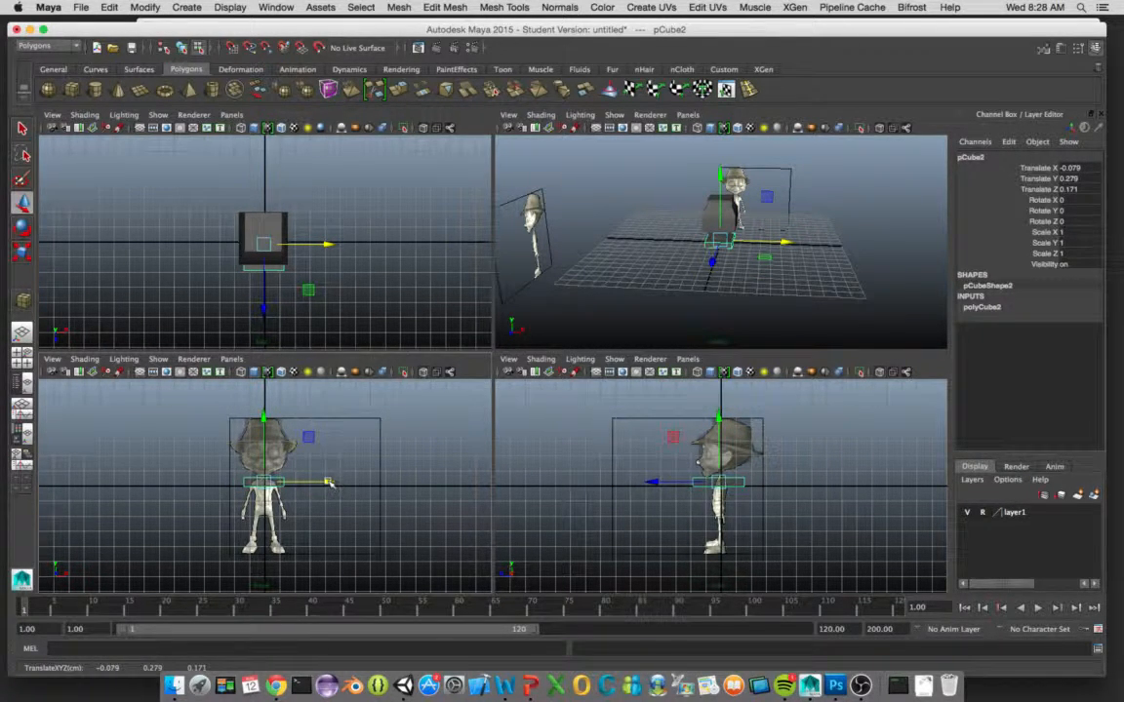
Step: Scale the second cube taller to about 8.1 in Y and thinner to about 0.35 in Z
key("r")
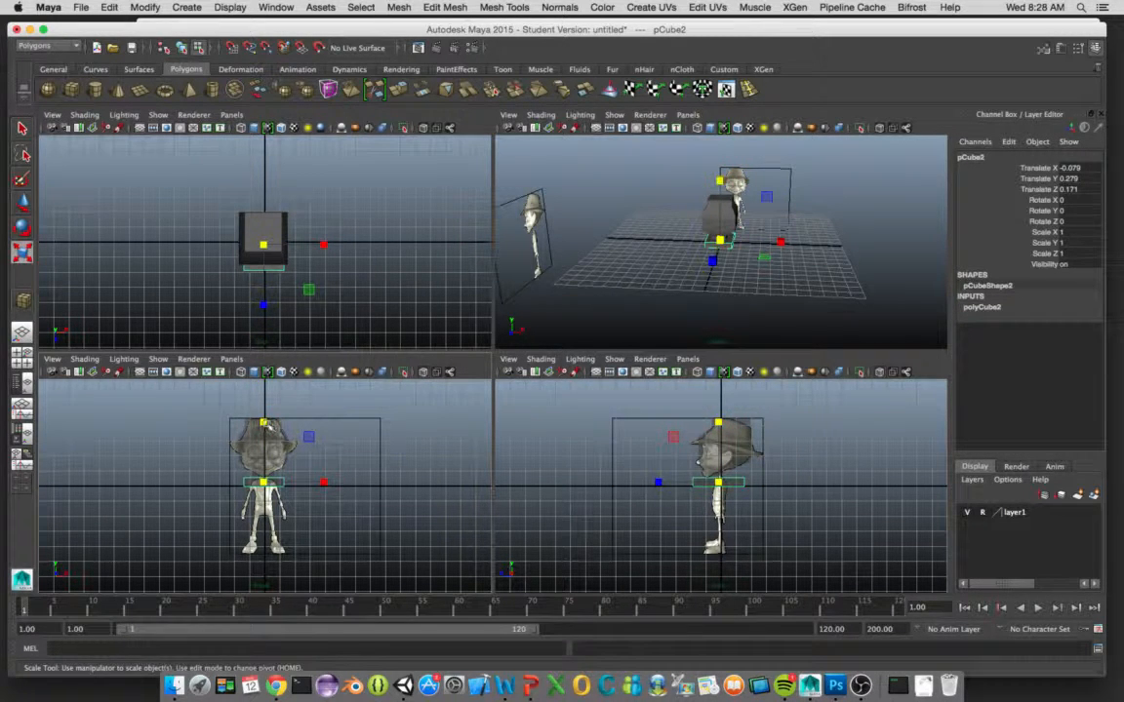
left_click_drag(263, 423, 268, 128)
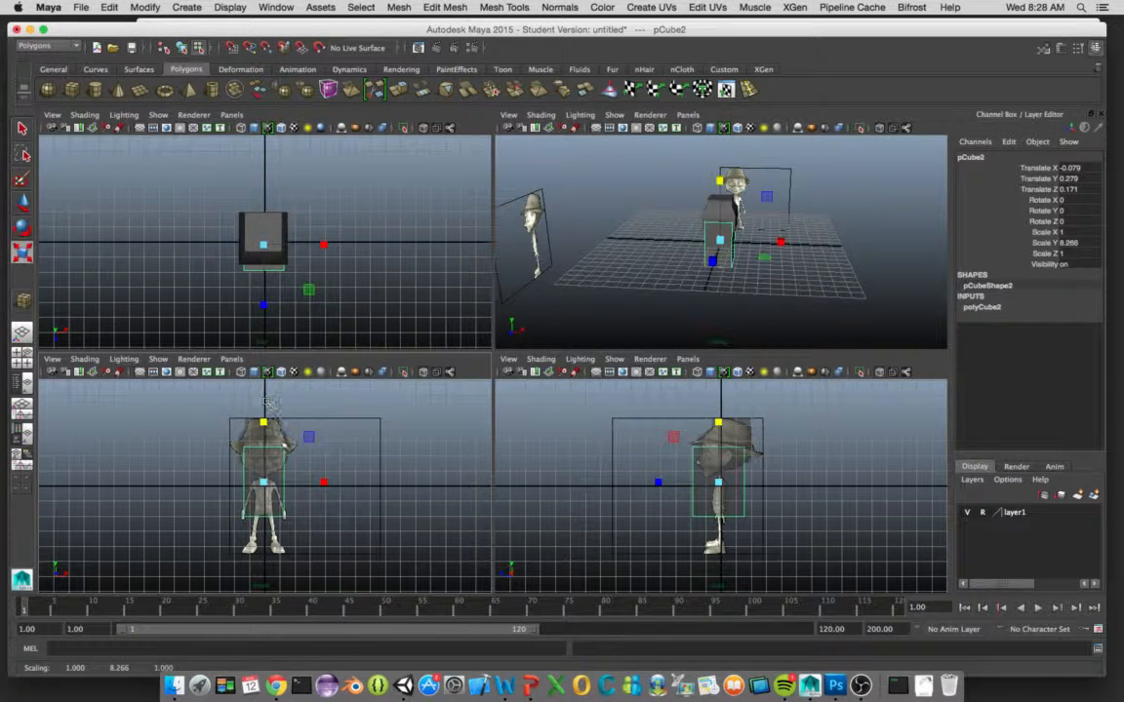
left_click_drag(720, 423, 727, 445)
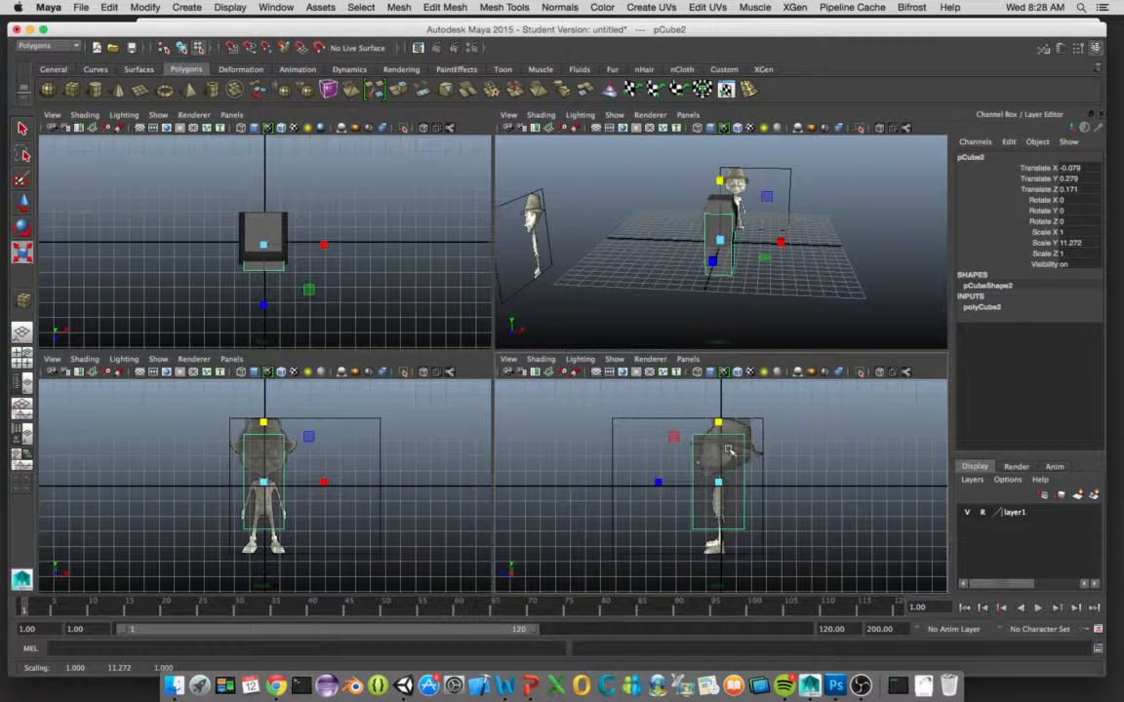
left_click_drag(658, 482, 693, 486)
left_click_drag(720, 424, 722, 440)
left_click_drag(648, 479, 667, 484)
Step: Lower the torso cube to about Y -1.72 and scale it to about 4.39 in Y and 0.30 in Z
key("w")
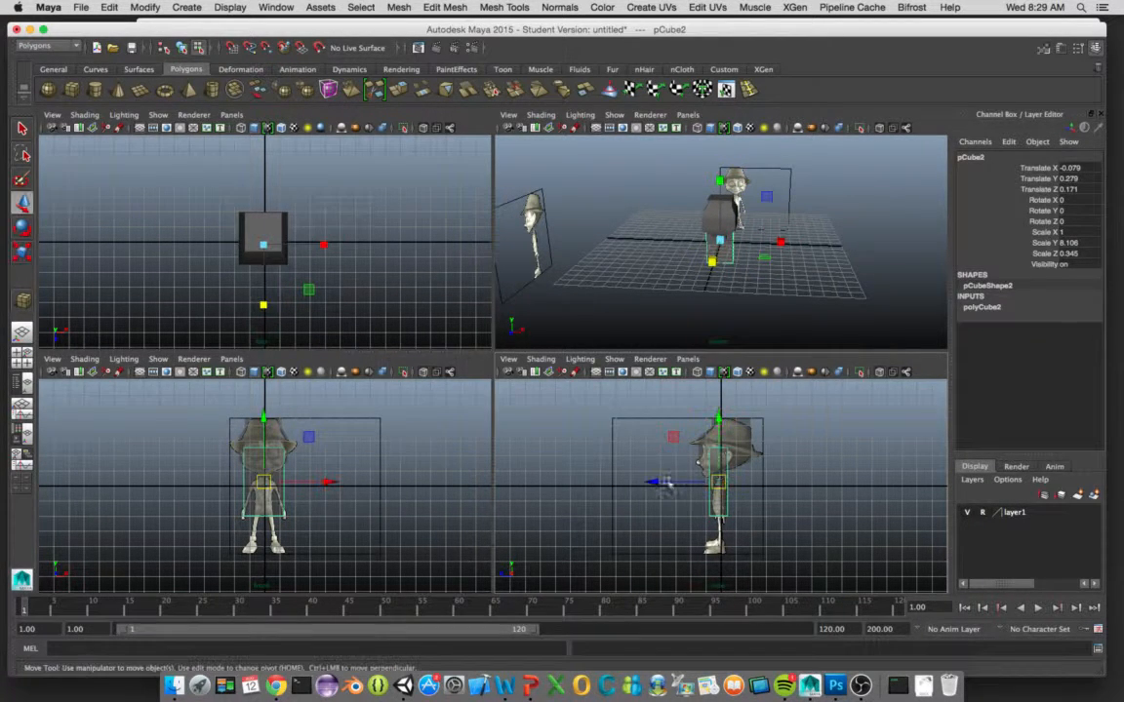
left_click_drag(720, 422, 722, 449)
key("r")
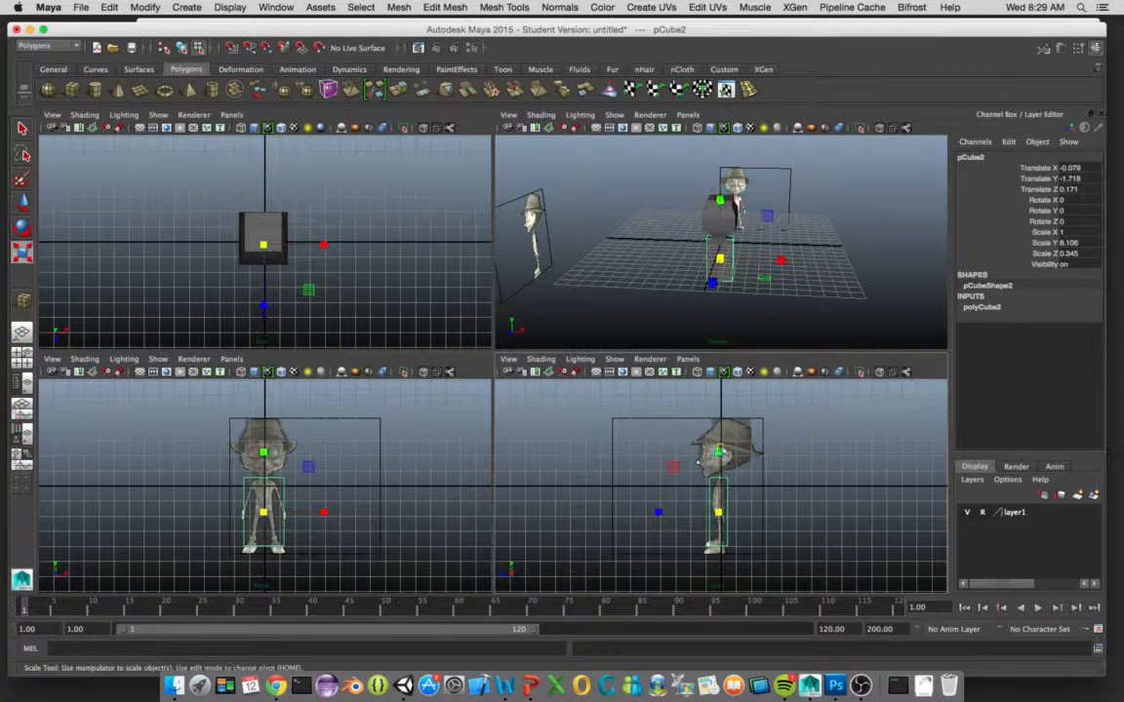
left_click_drag(719, 452, 720, 480)
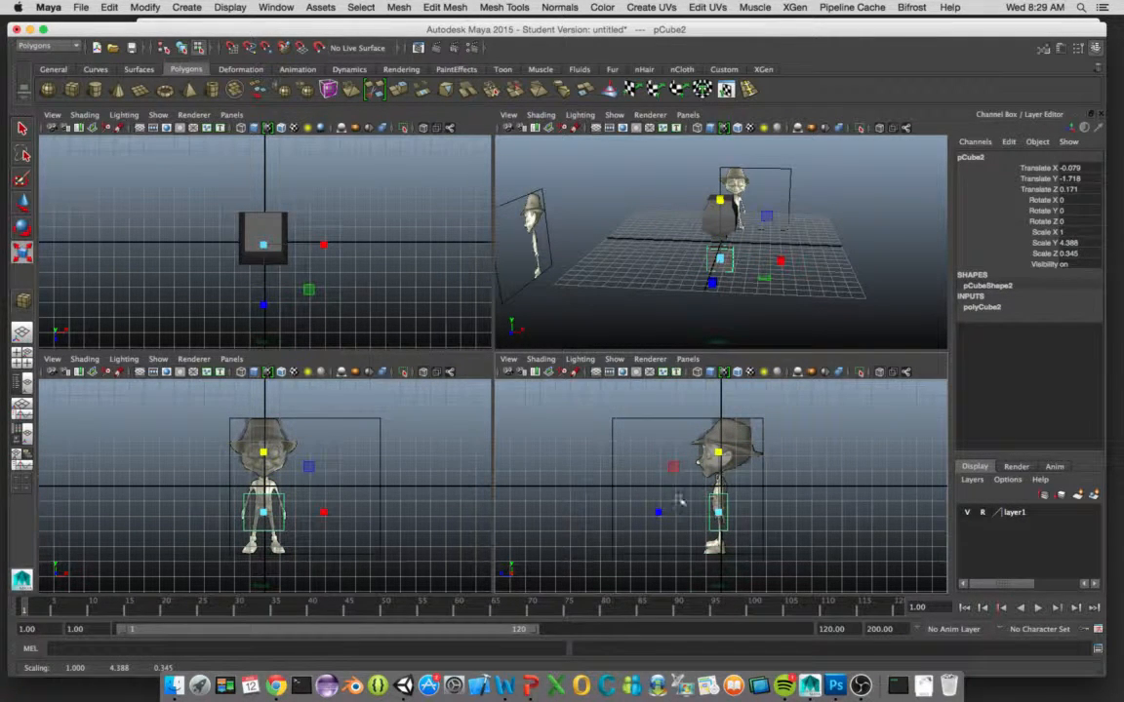
left_click_drag(660, 512, 666, 512)
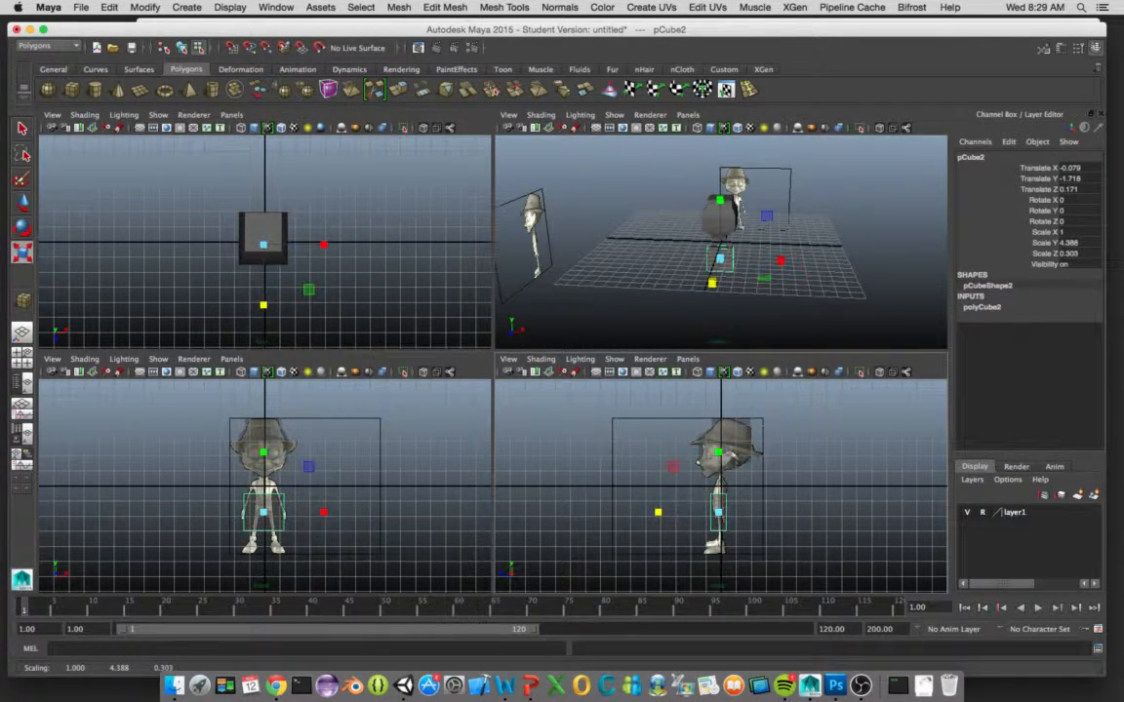
Step: Raise the torso cube to about Y -0.92 and scale it to about 0.61 in X and 4.31 in Y to fit the torso
left_click_drag(719, 451, 722, 438)
key("w")
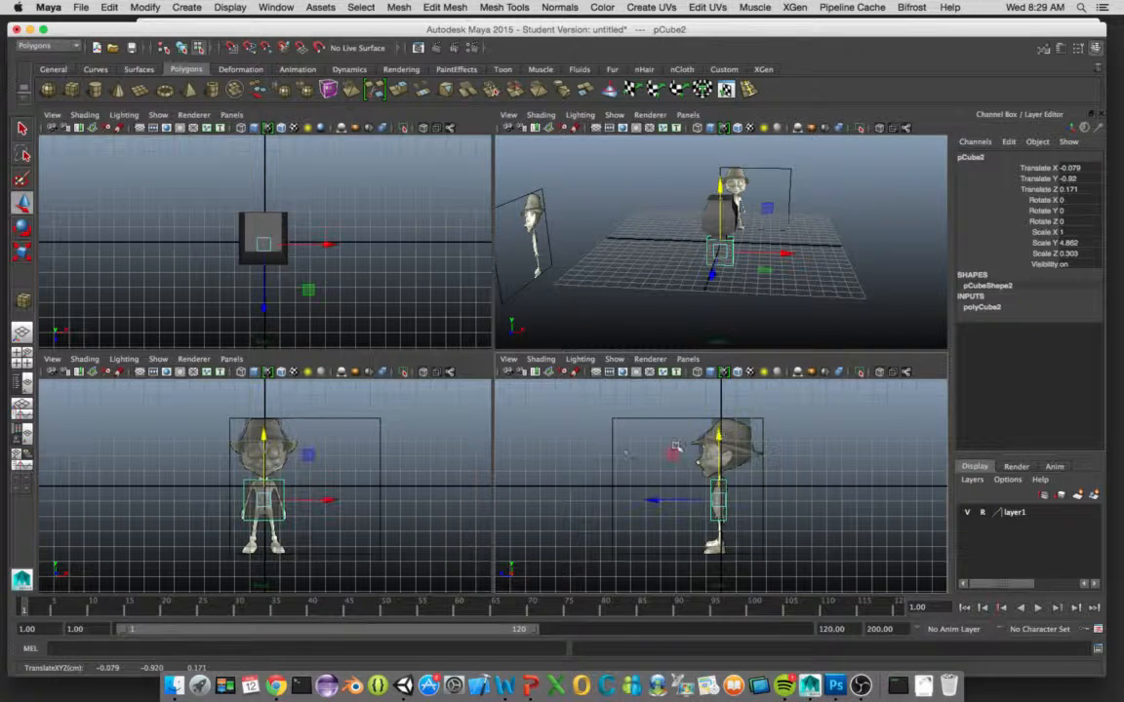
key("r")
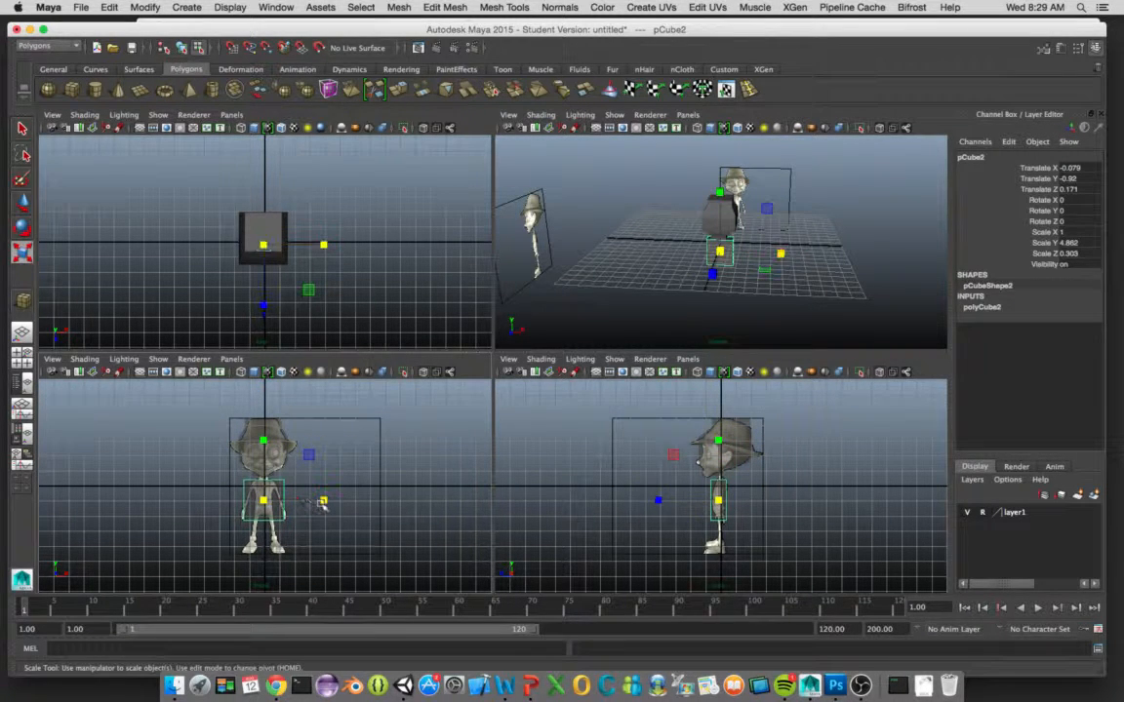
left_click_drag(318, 496, 272, 452)
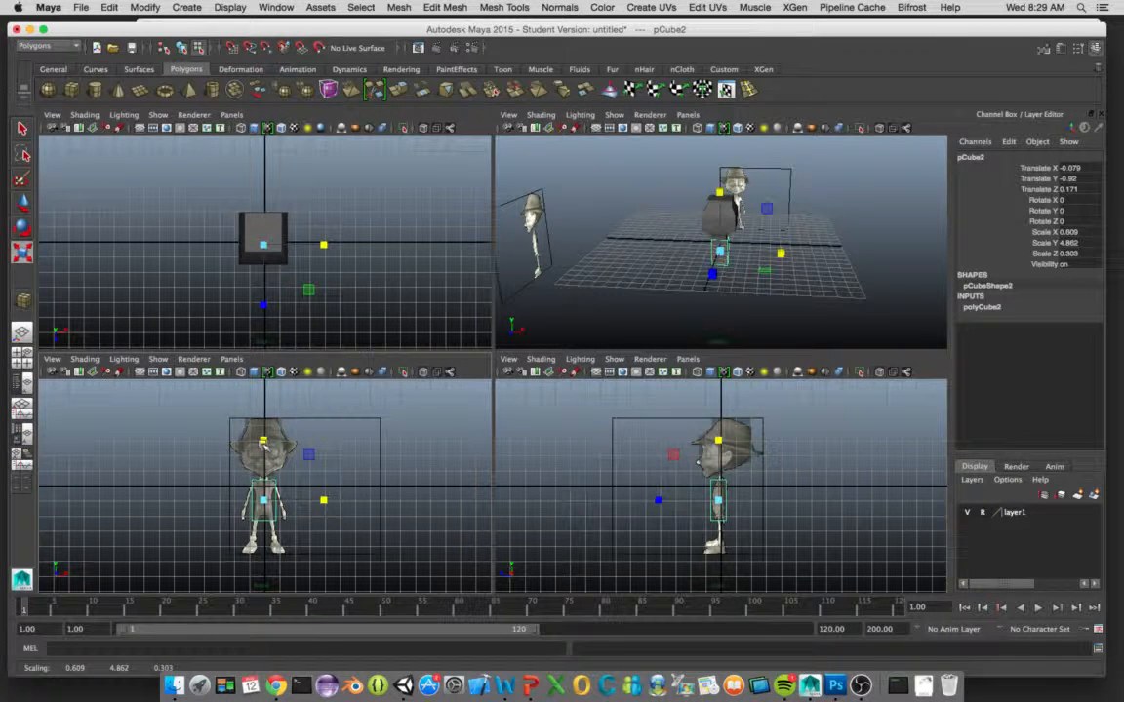
left_click_drag(265, 444, 266, 447)
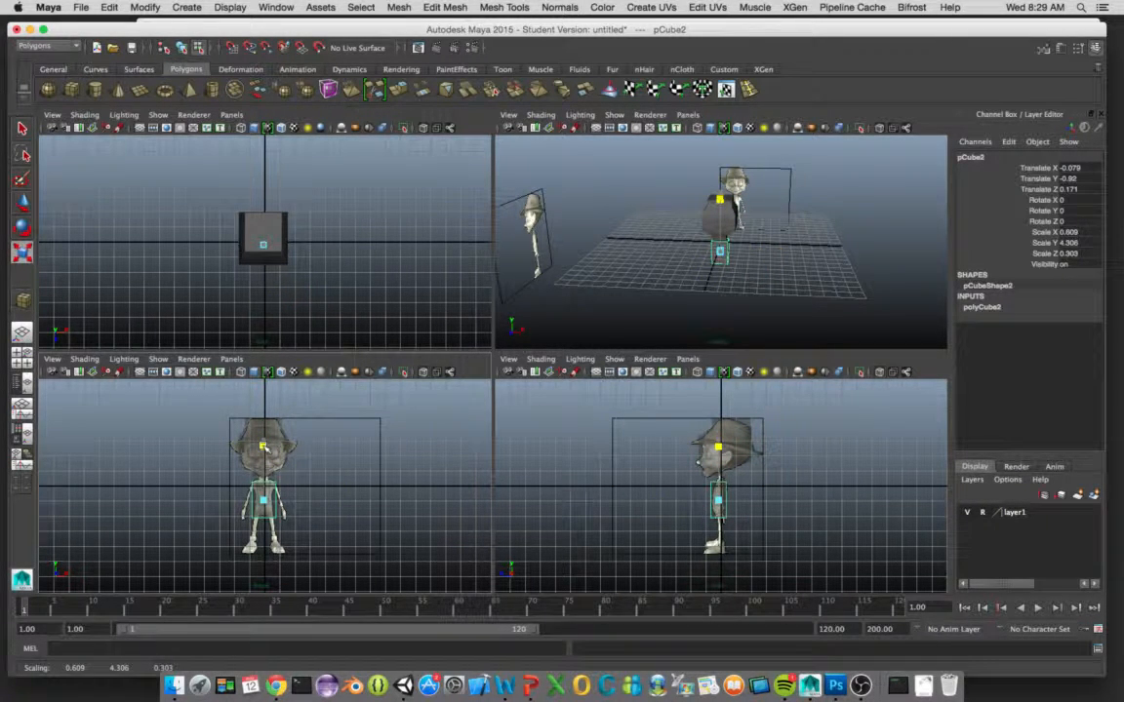
Step: Shift the torso cube to about X -0.12 to centre it on the front reference, and return to the Select tool
key("w")
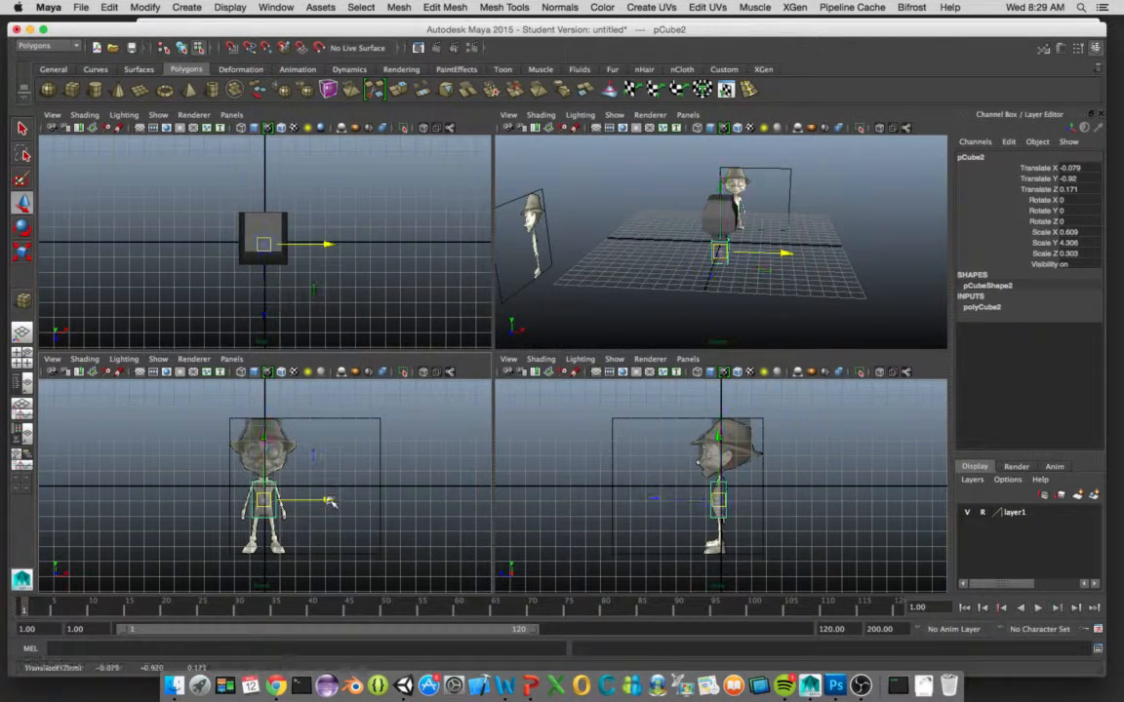
left_click_drag(330, 501, 320, 500)
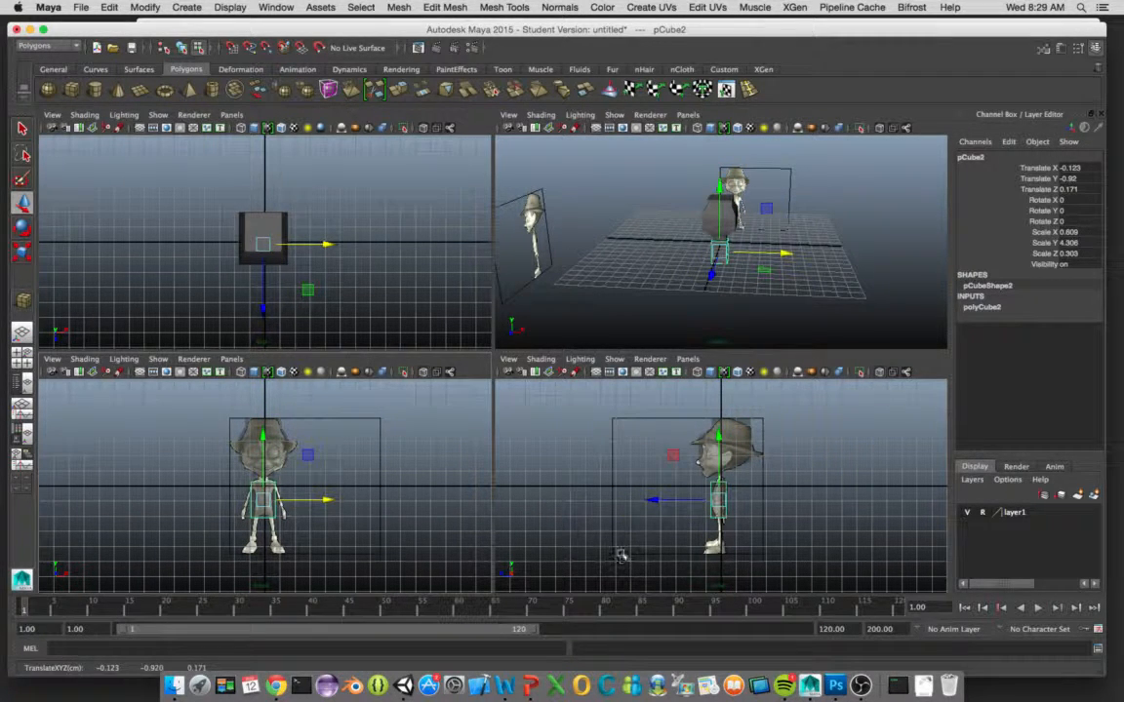
left_click(23, 130)
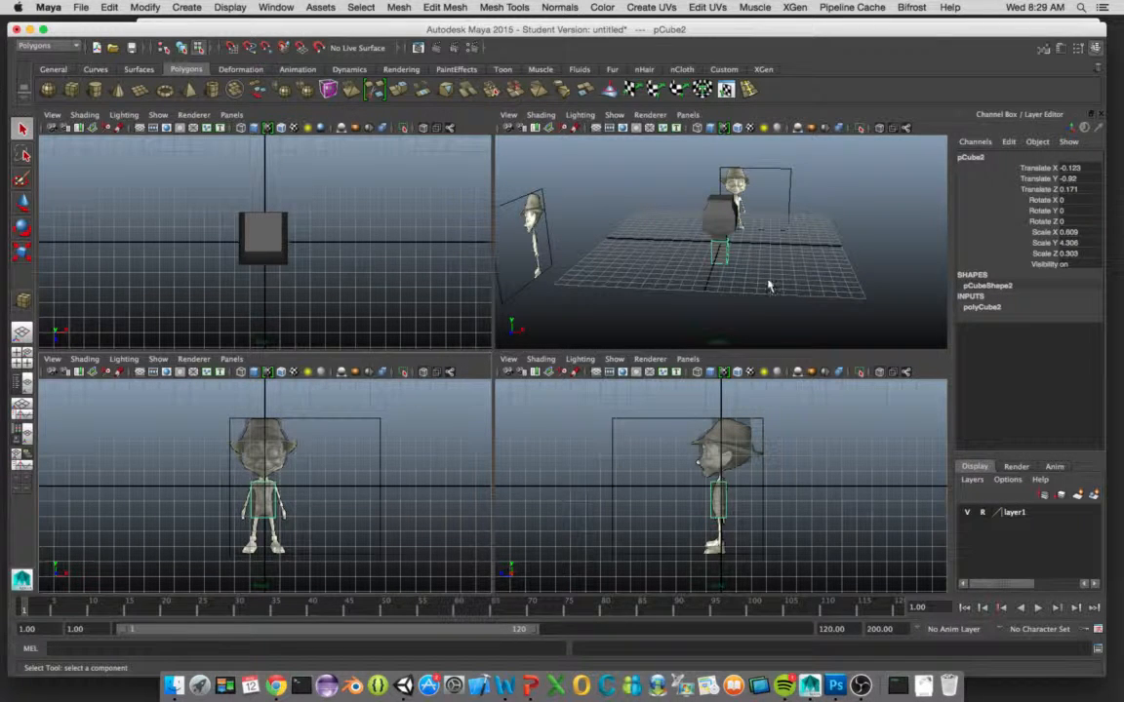
Step: Select all edges of the head cube in the perspective view
left_click_drag(776, 284, 785, 253, "alt")
scroll(647, 247, "up", 6)
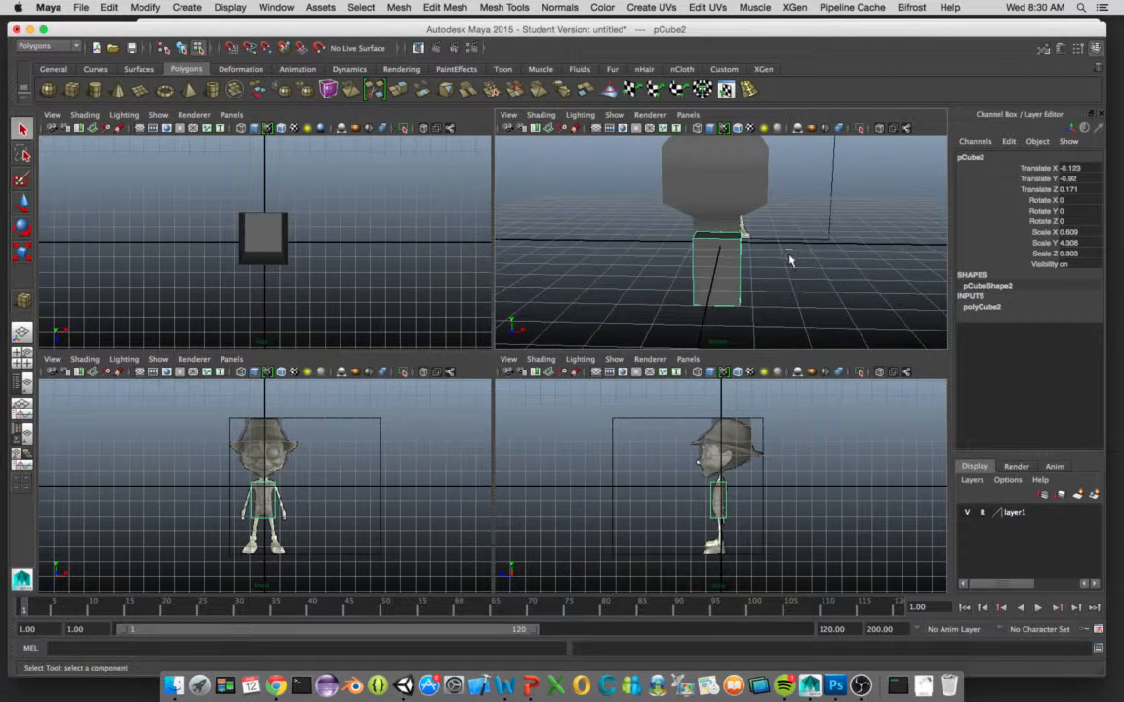
scroll(790, 253, "down", 5)
scroll(790, 261, "up", 2)
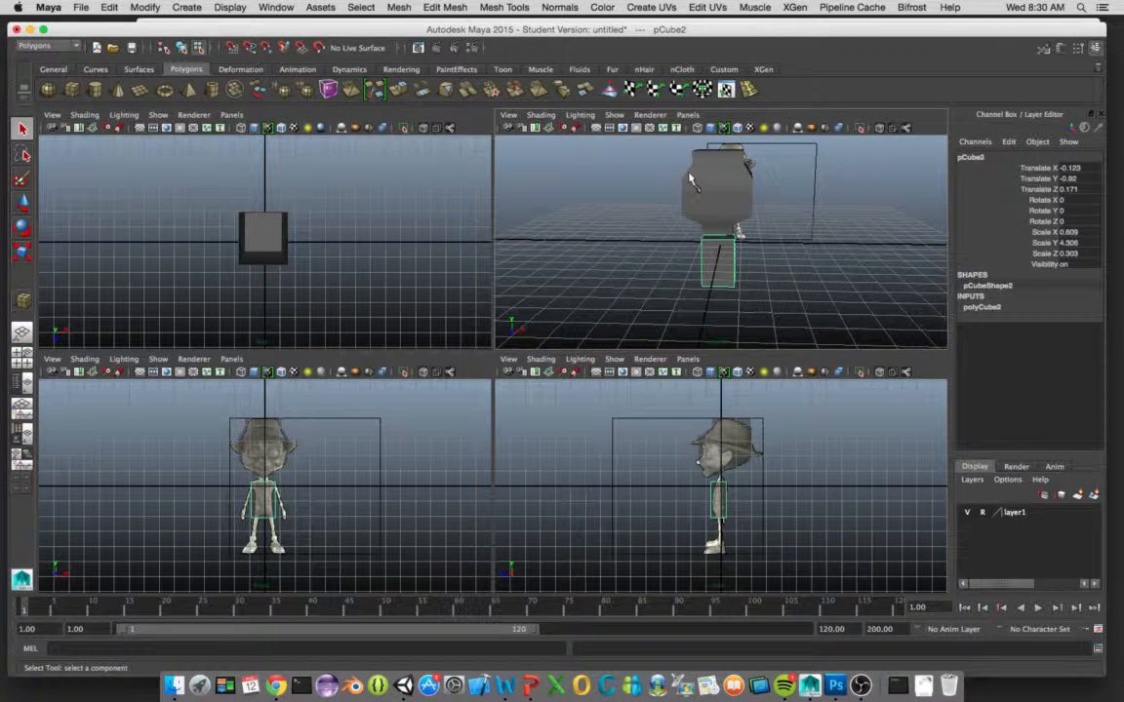
left_click_drag(656, 161, 763, 225)
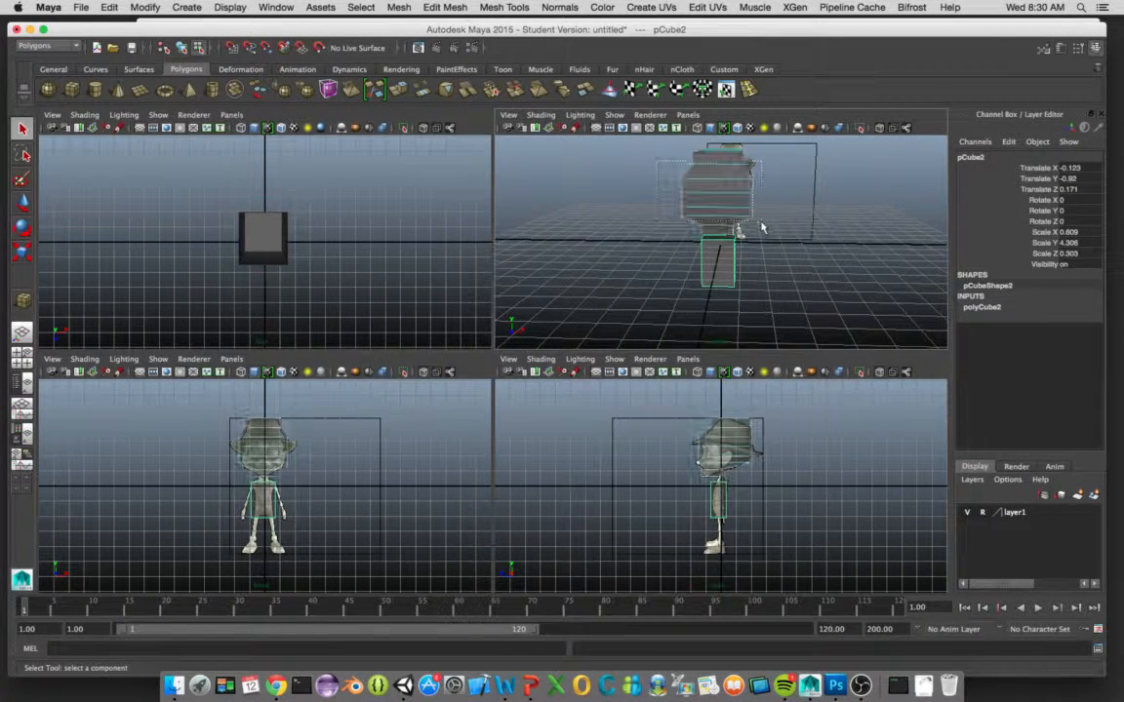
left_click_drag(609, 150, 820, 294)
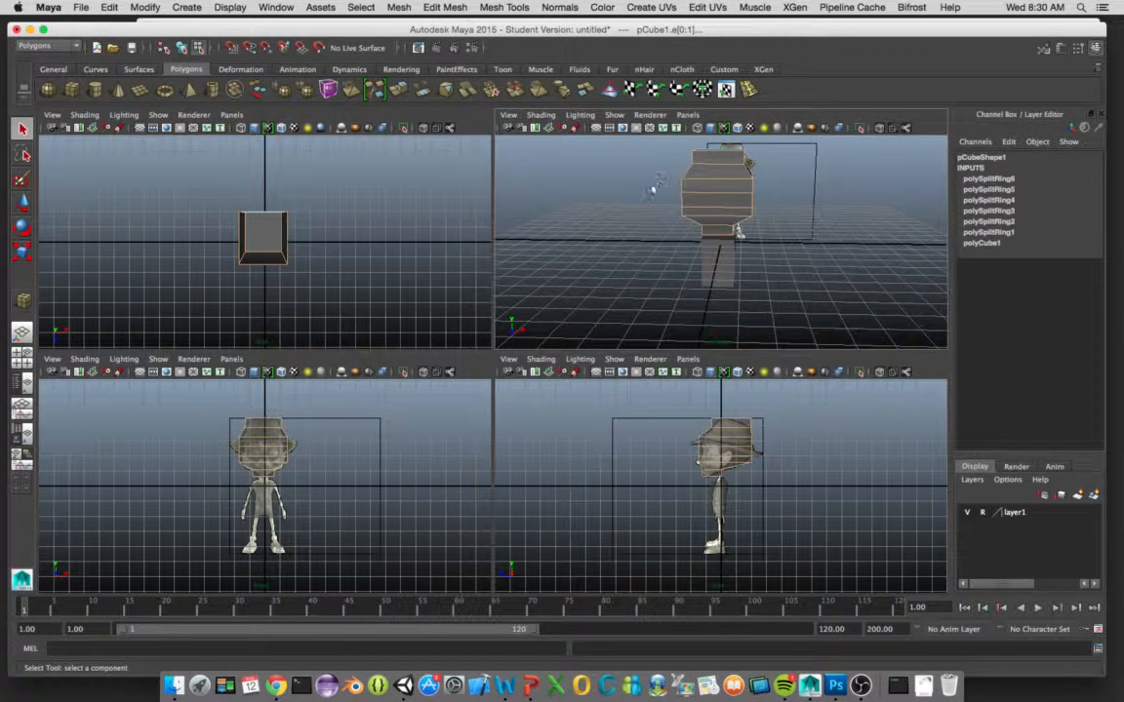
Step: Try selecting the head cube's middle edges and a single front edge, and clear the selection
right_click(649, 184)
left_click(622, 185)
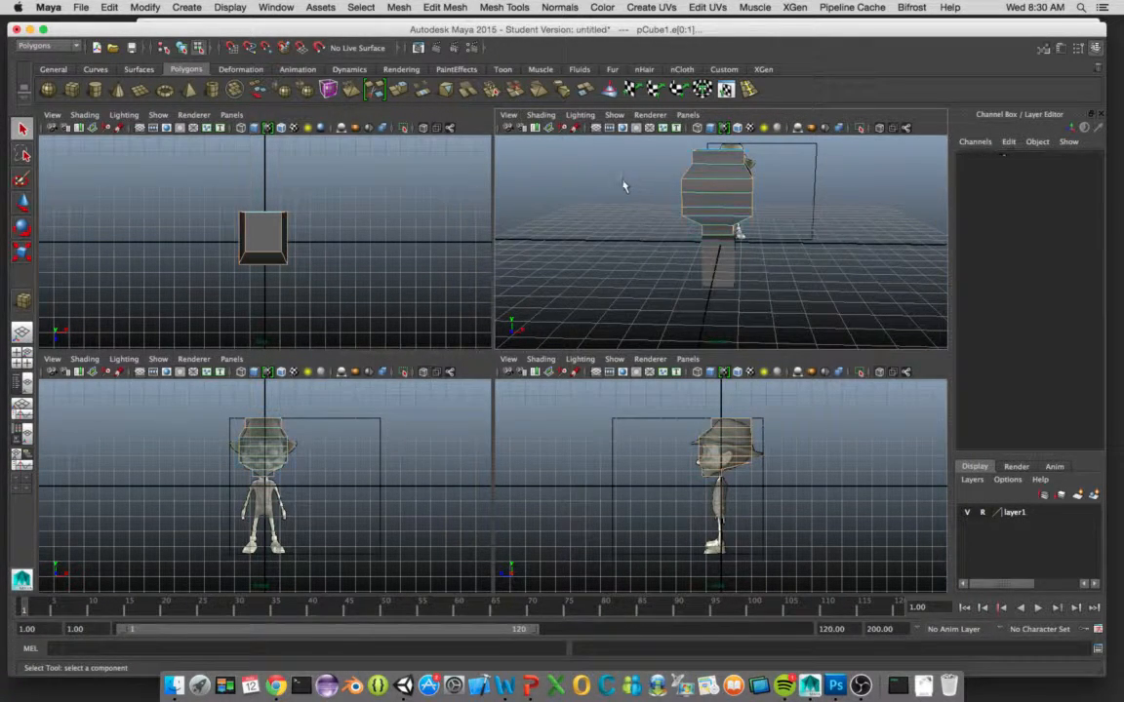
left_click_drag(657, 183, 723, 210)
right_click(637, 193)
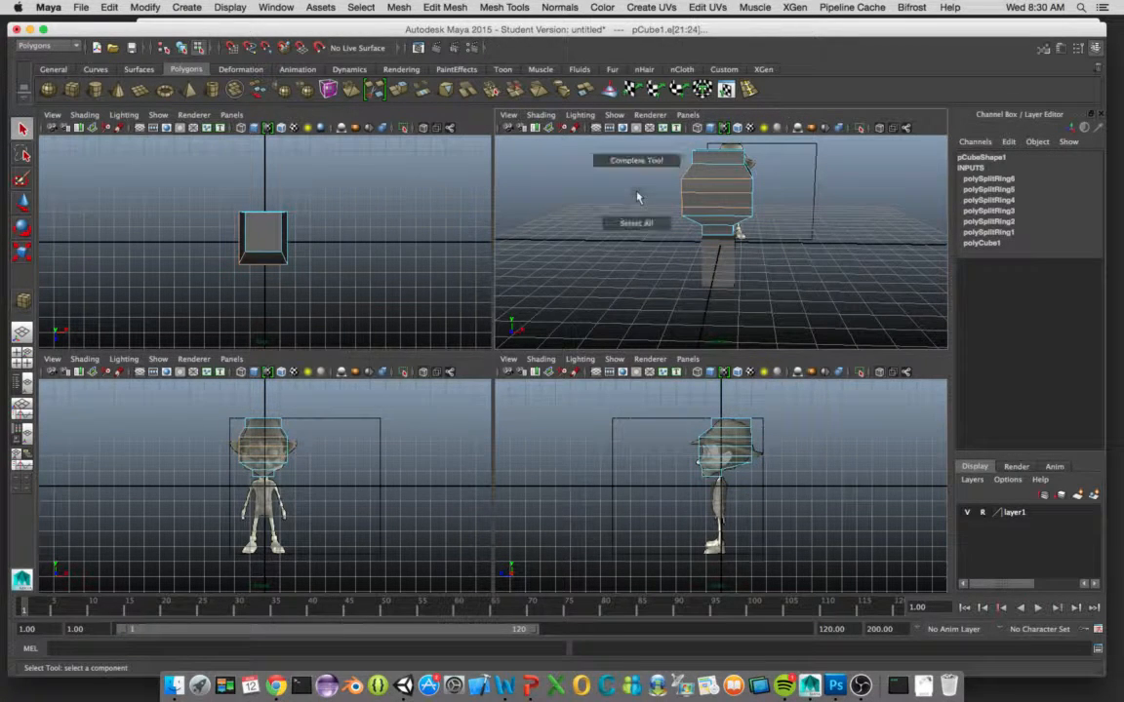
left_click(692, 193)
right_click(637, 190)
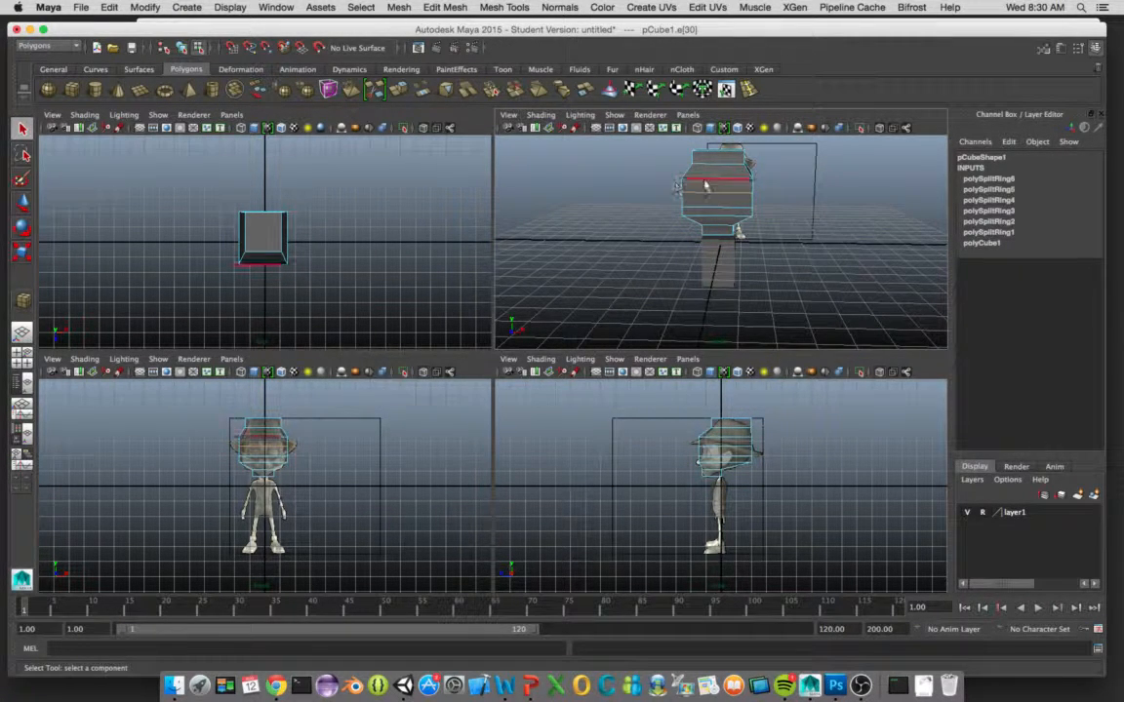
left_click(703, 180)
right_click(647, 181)
left_click(614, 179)
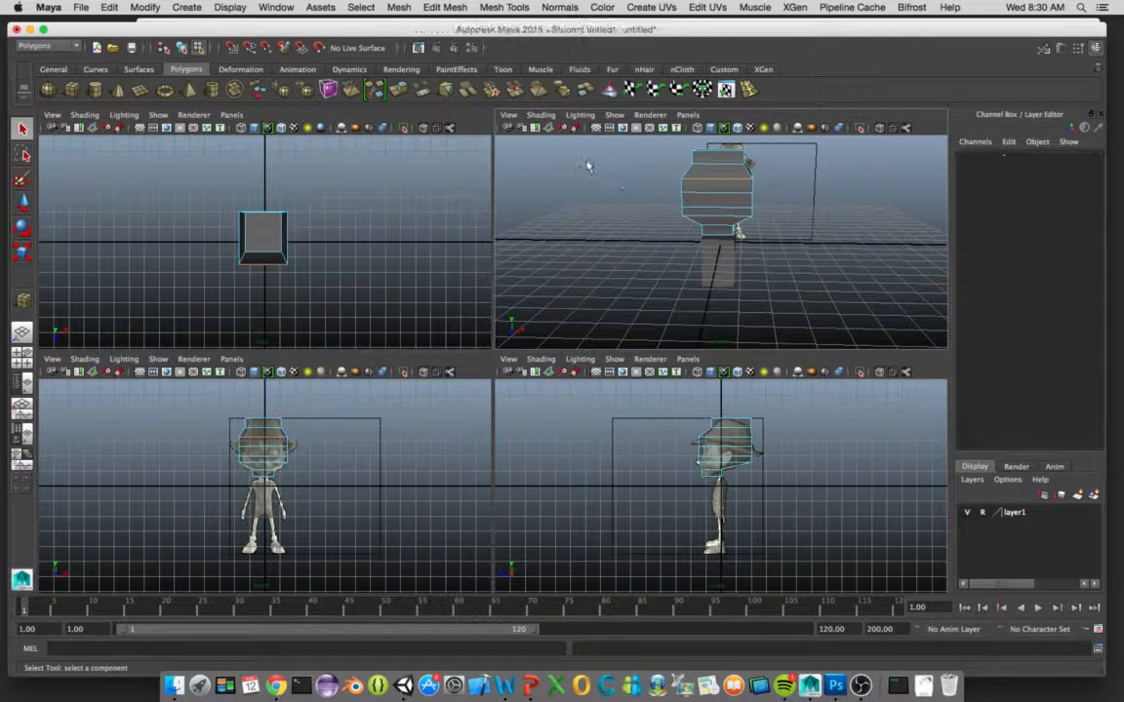
Step: Select the torso cube's upper and vertical edges, and switch back to the head cube's edges
left_click(709, 276)
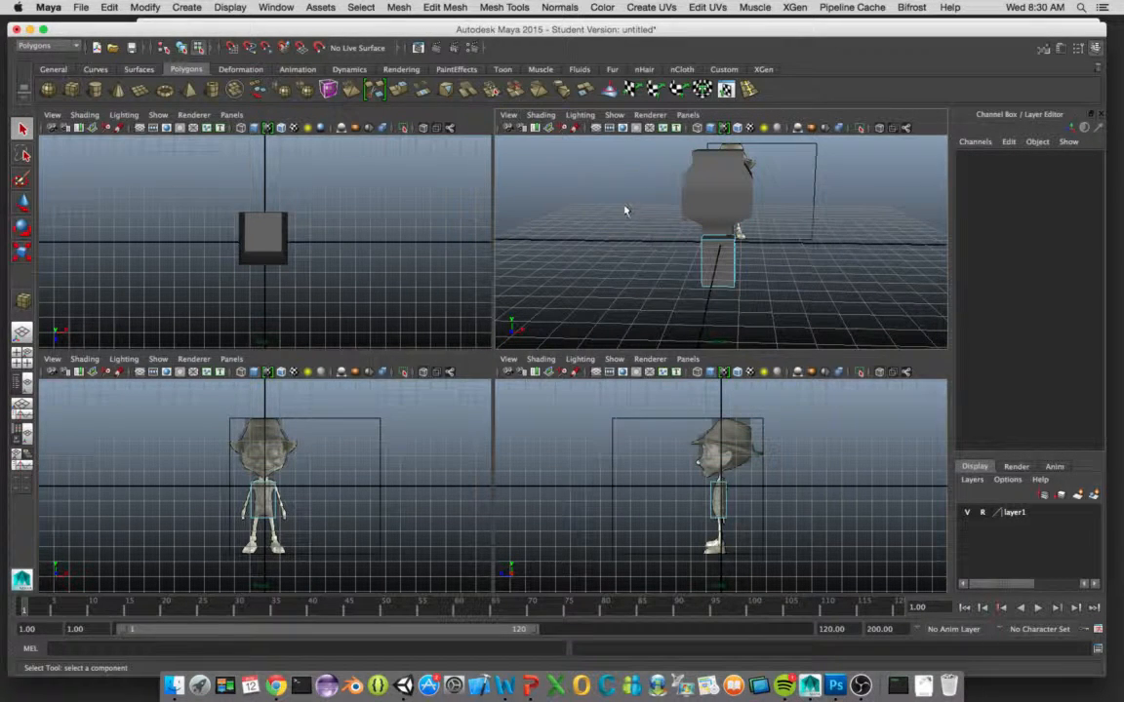
left_click_drag(594, 197, 817, 241)
right_click(634, 212)
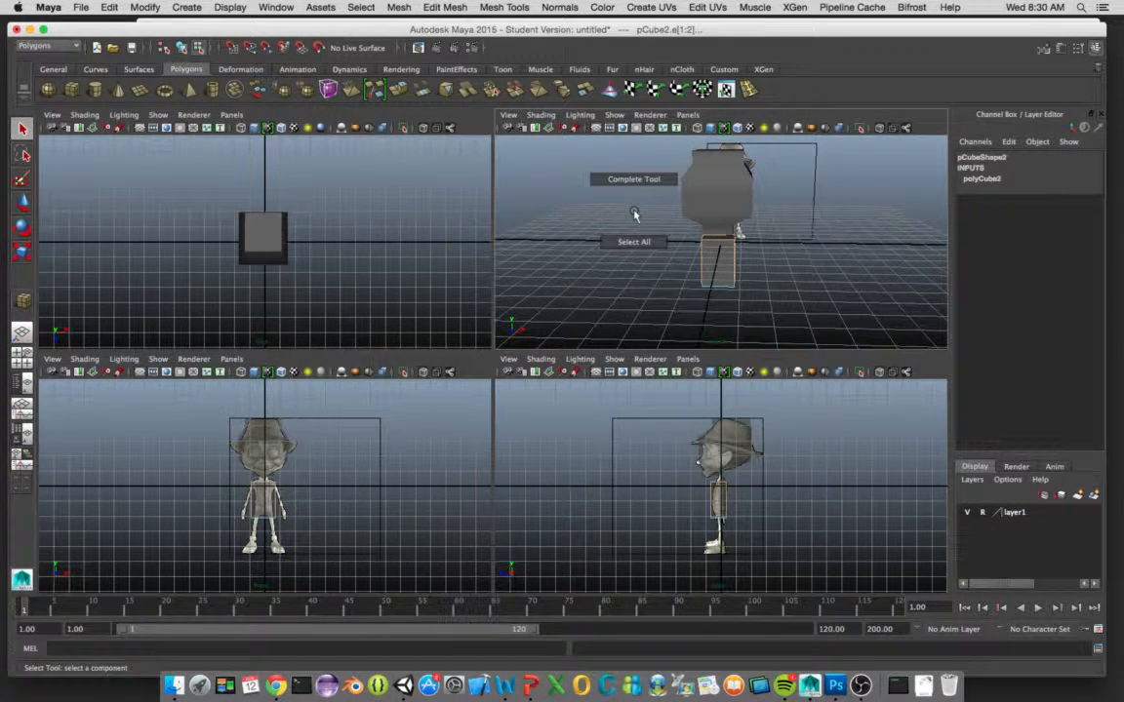
left_click(679, 200)
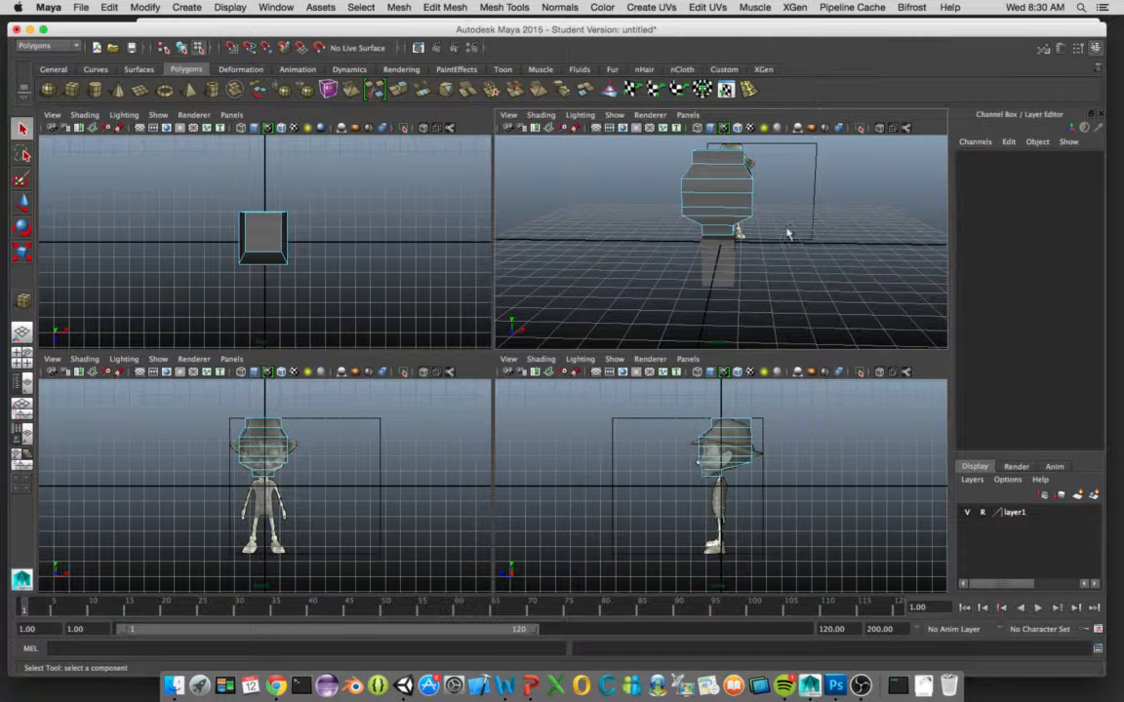
Step: Switch the head cube to component selection and select all of its faces
right_click(680, 207)
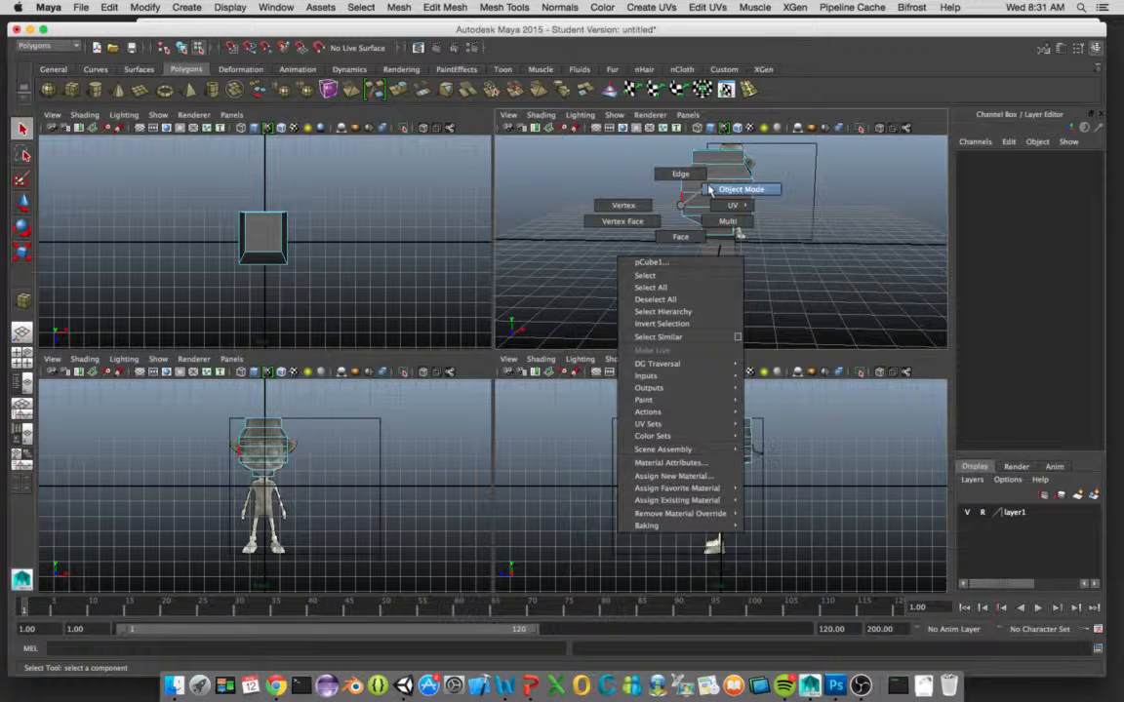
right_click_drag(709, 189, 620, 188)
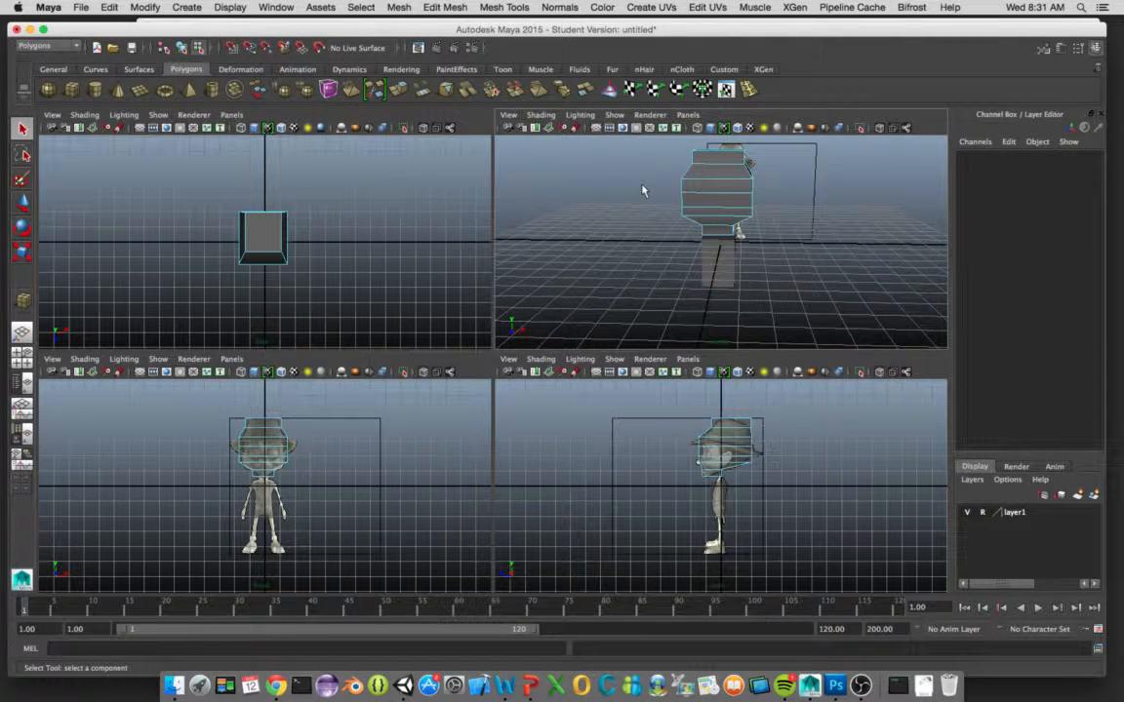
left_click(694, 182)
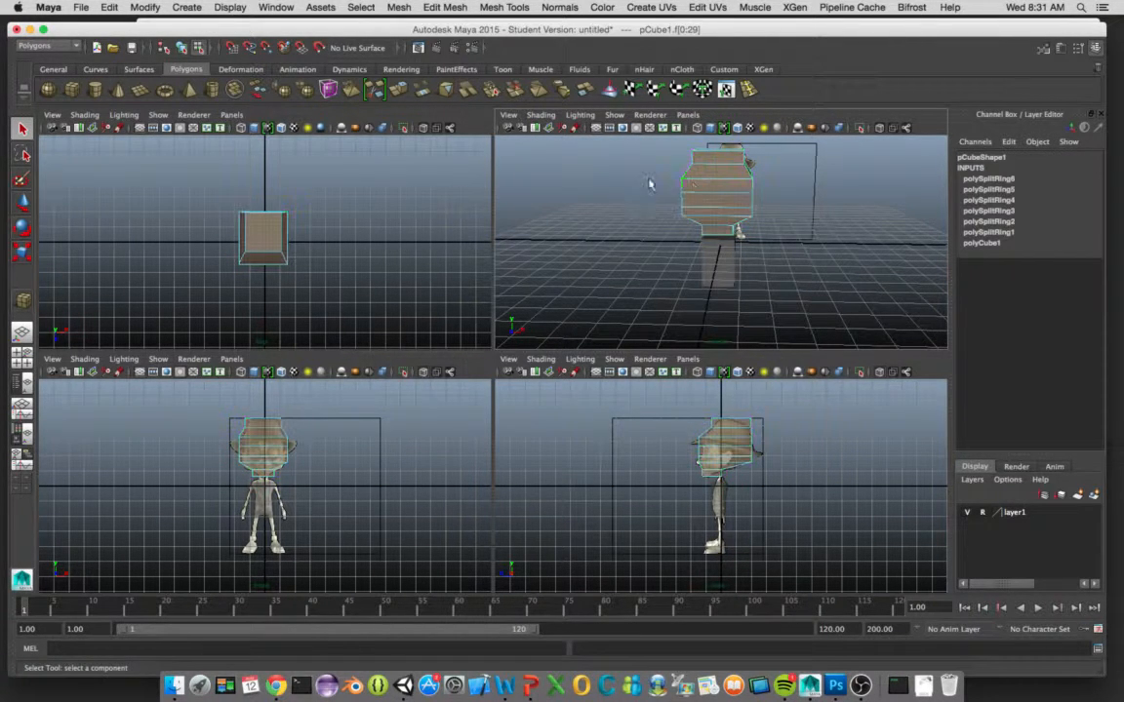
right_click(649, 181)
mouse_move(680, 193)
right_mouse_down()
mouse_move(727, 193)
mouse_move(693, 181)
right_mouse_up()
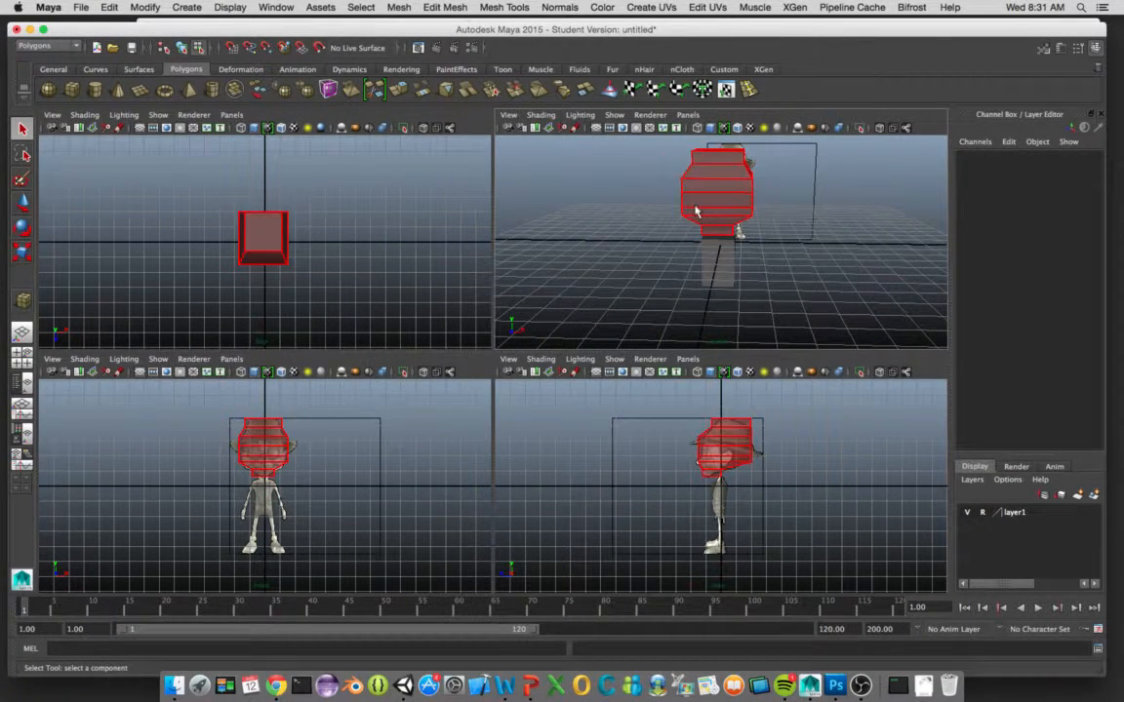
left_click_drag(643, 176, 767, 256)
right_click(642, 183)
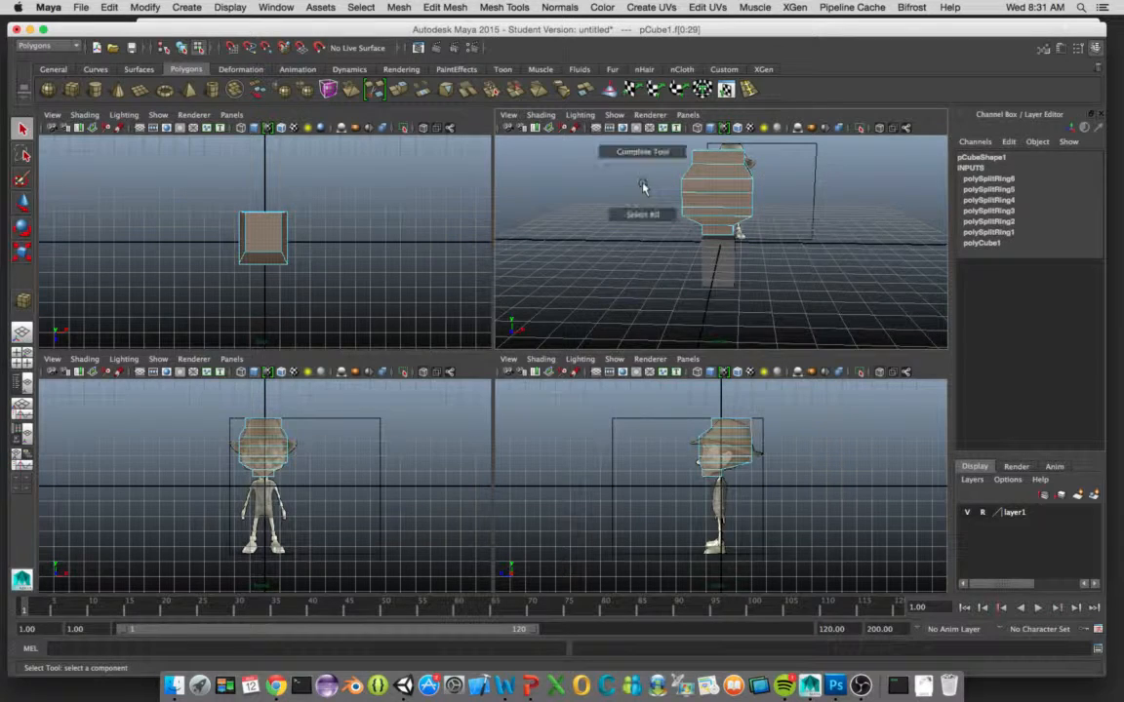
Step: Return to object mode and select the whole head cube
right_click(641, 181)
right_click_drag(707, 183, 739, 171)
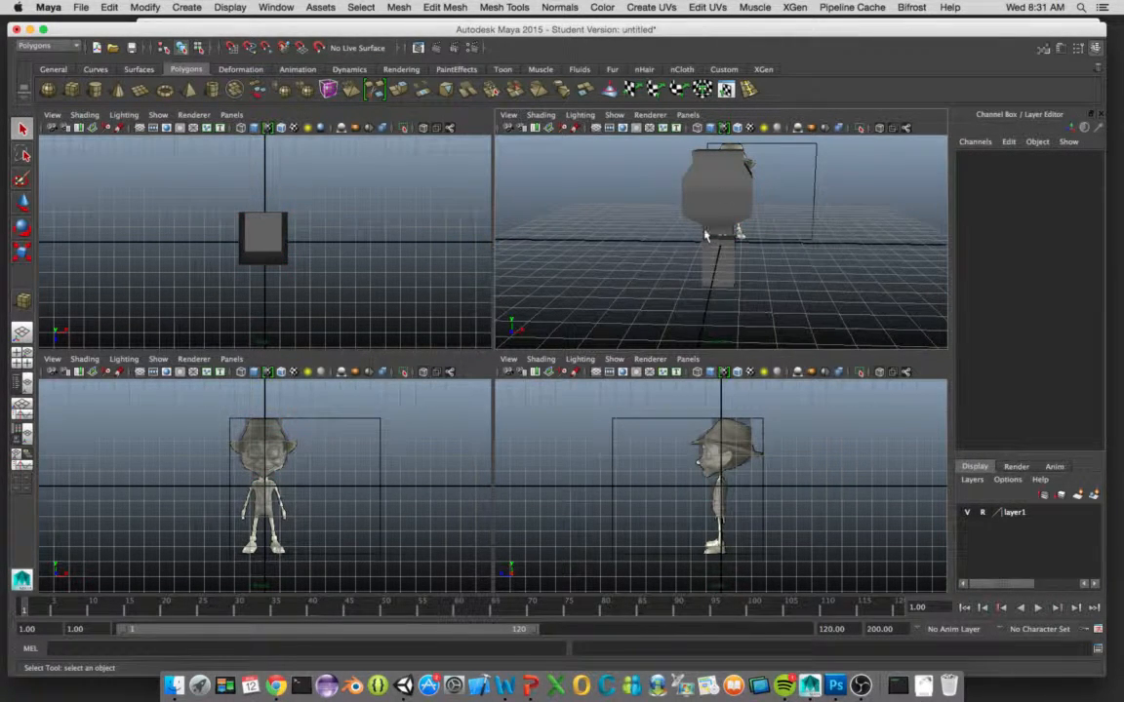
left_click_drag(637, 167, 807, 289)
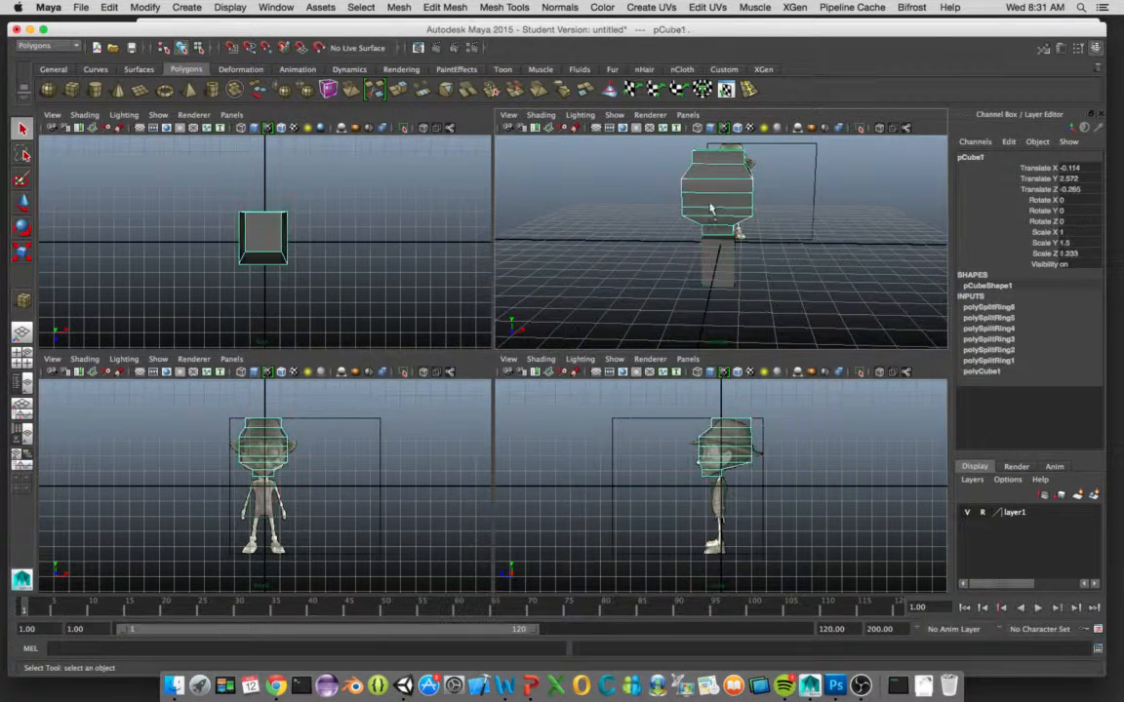
Step: Add the torso cube to the selected head cube and combine both into one mesh
left_click(726, 274)
key("ctrl+z")
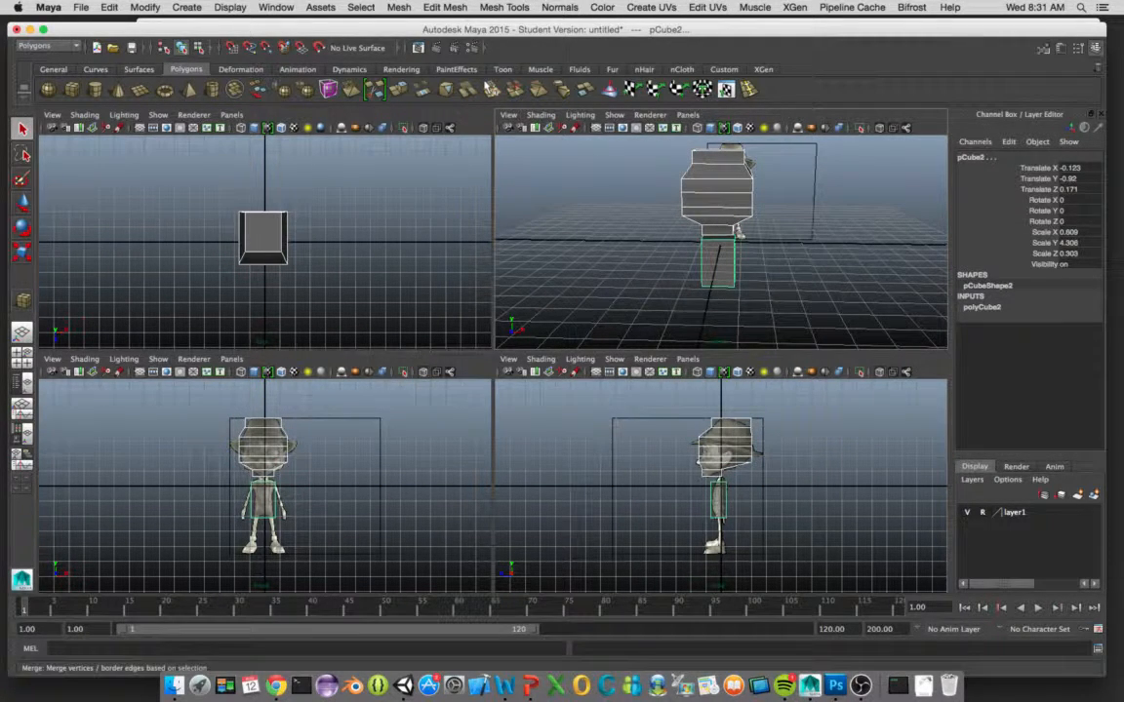
left_click(406, 8)
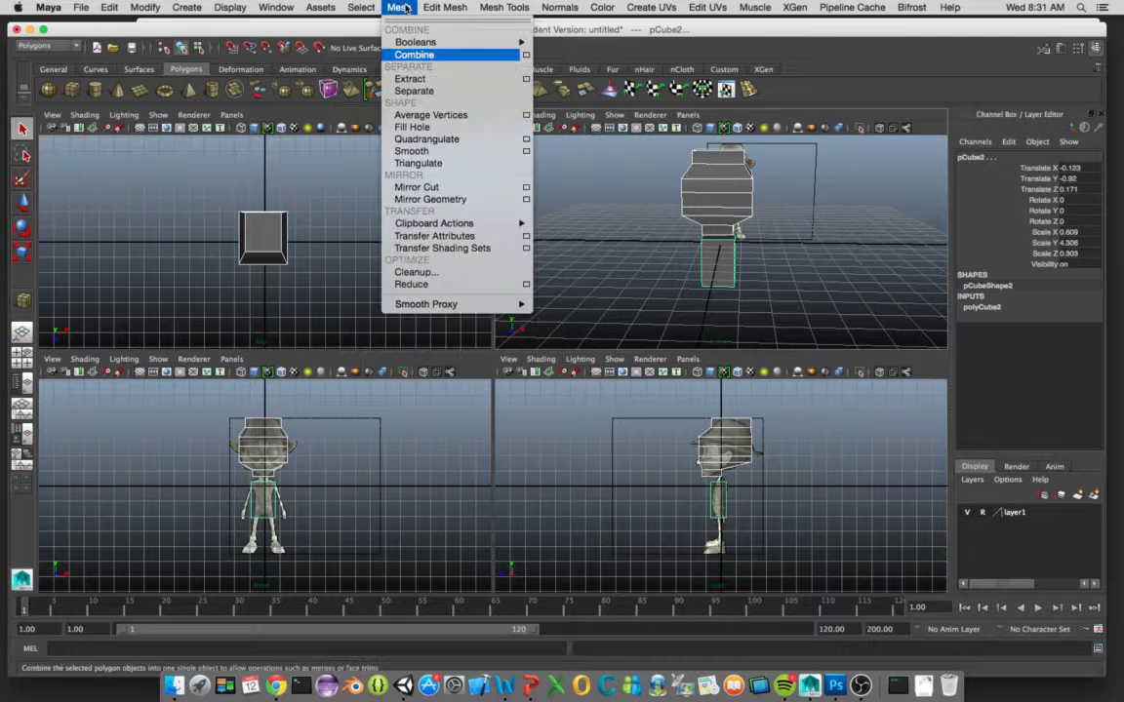
left_click(417, 58)
Step: Deselect and reselect the combined mesh to check that head and torso act as one object, then clear the selection
left_click(577, 202)
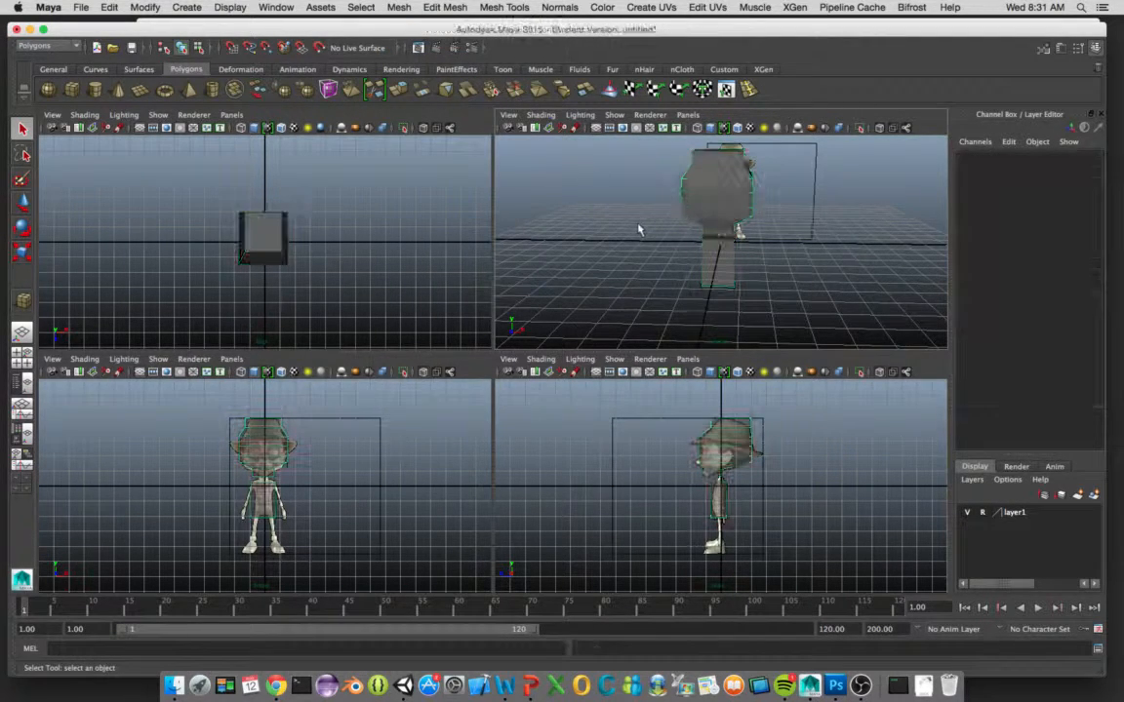
key("ctrl+z")
left_click(584, 198)
key("ctrl+z")
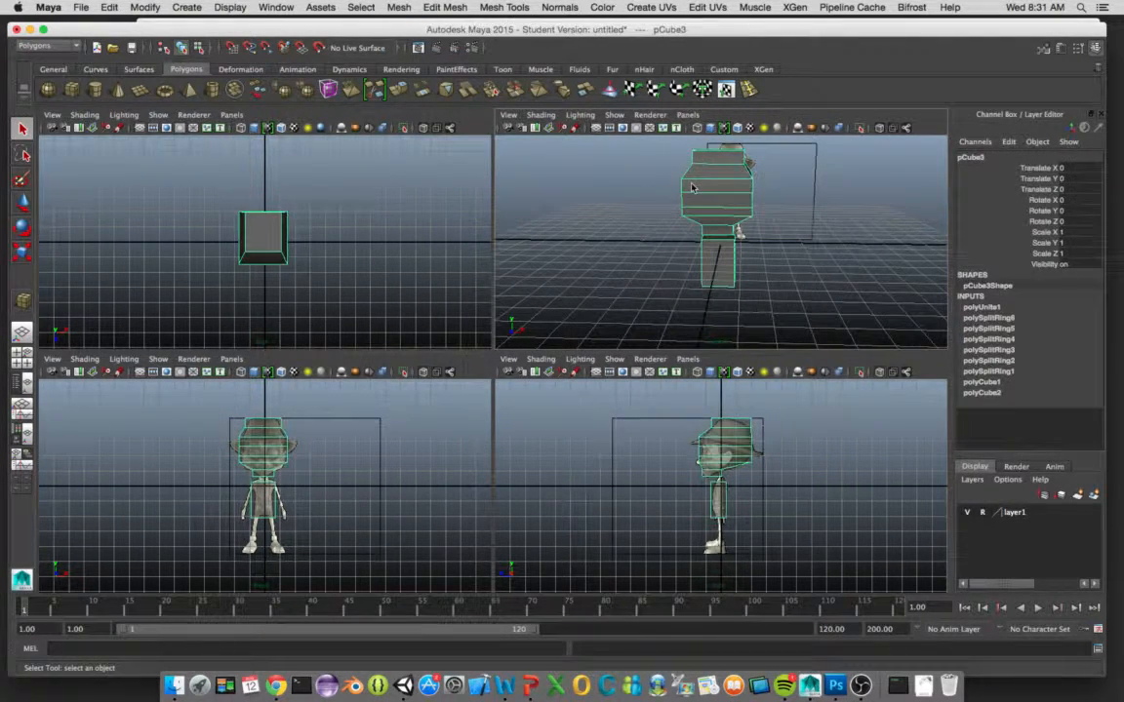
left_click(546, 166)
left_click(703, 208)
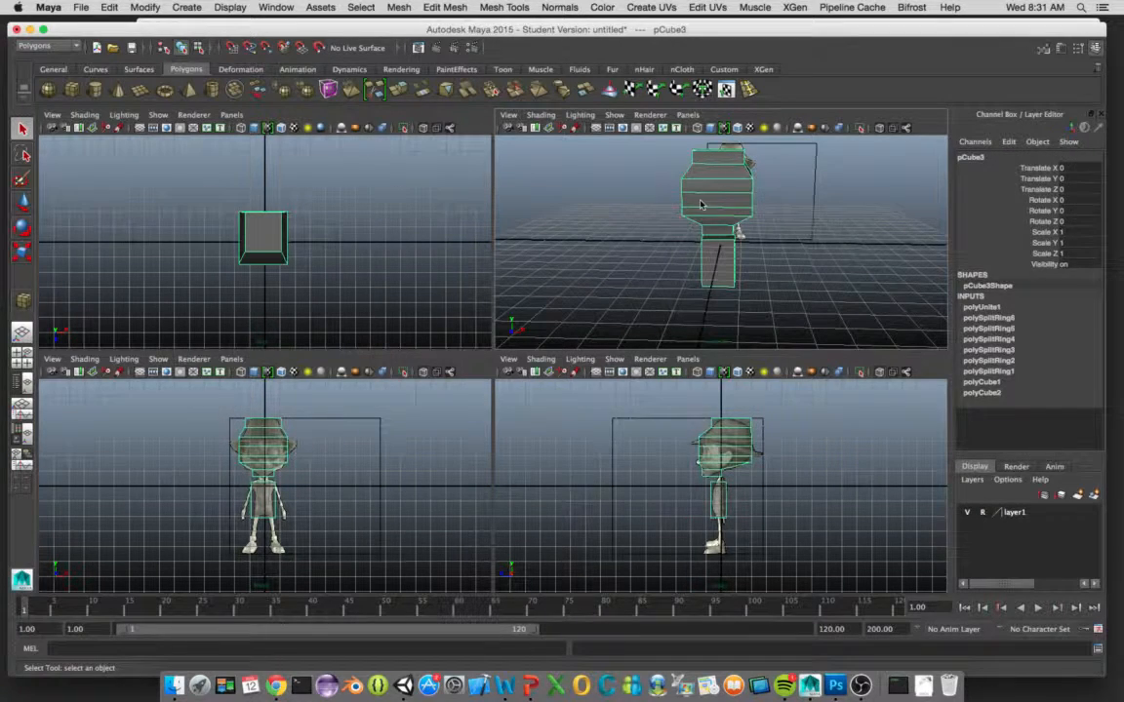
left_click(622, 206)
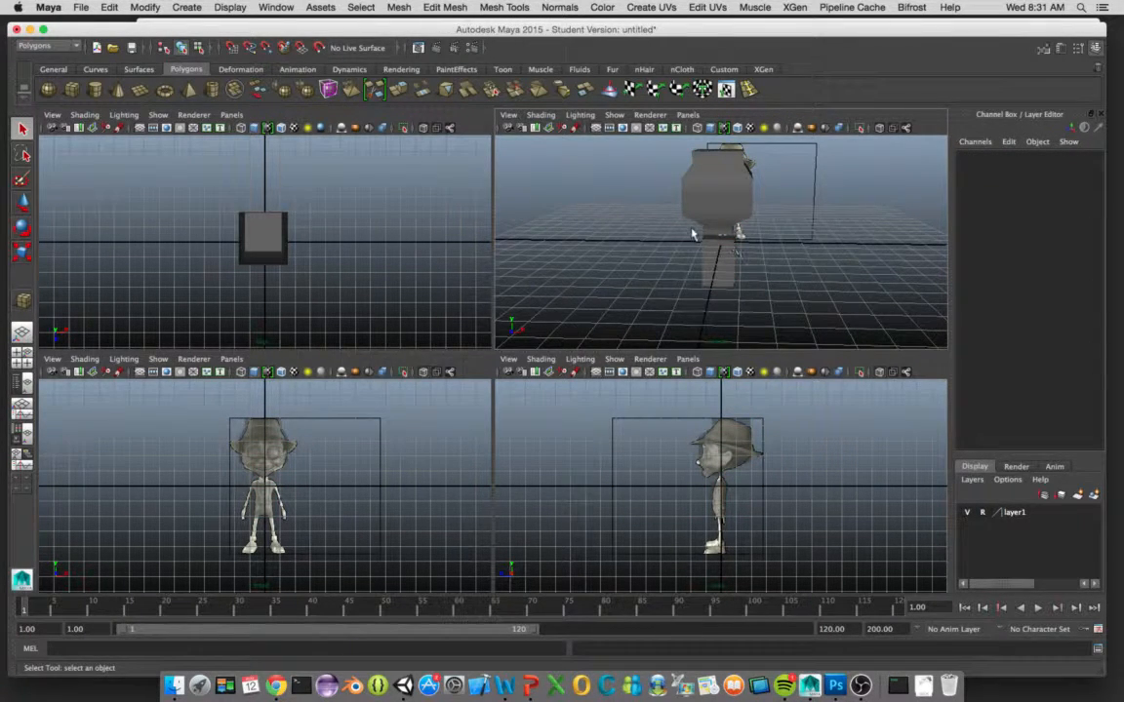
Step: Switch the combined mesh to face selection and delete the underside face of the neck
scroll(625, 212, "up", 5)
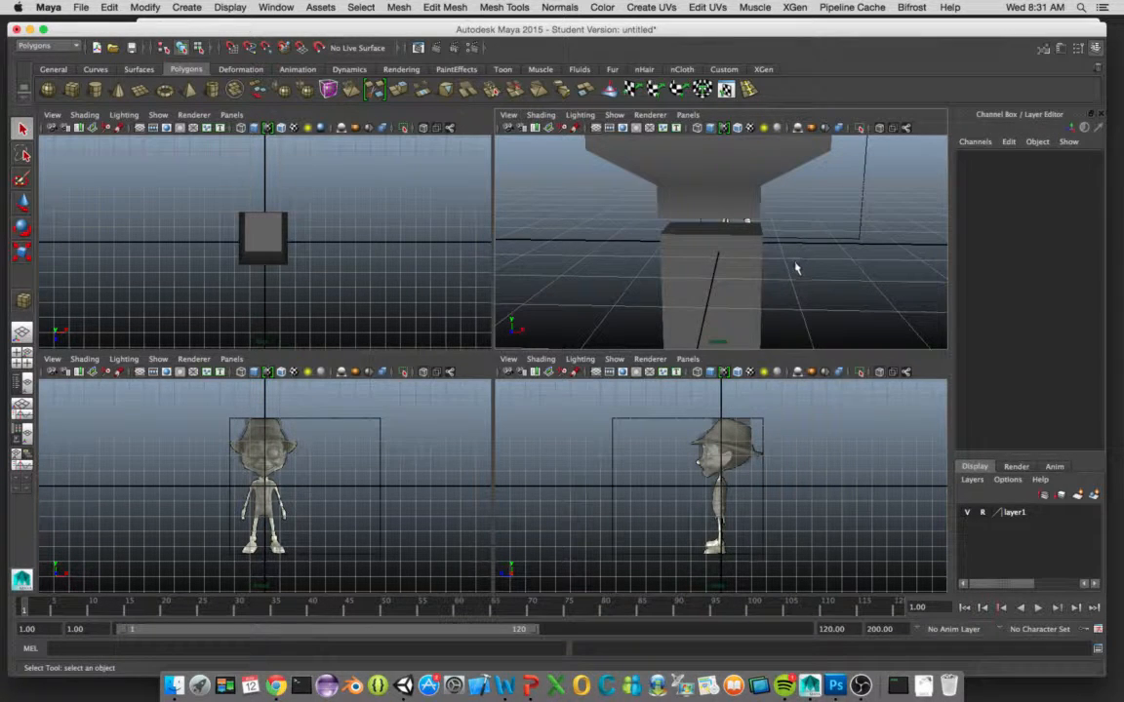
left_click_drag(795, 268, 717, 219, "alt")
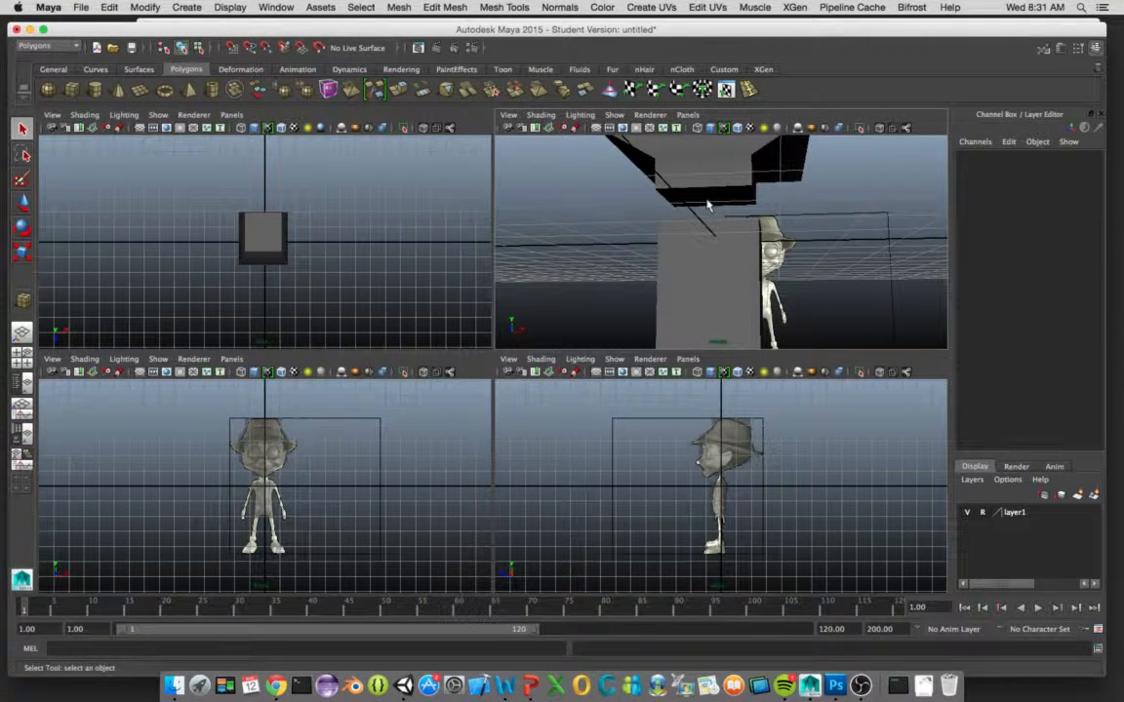
right_click(692, 183)
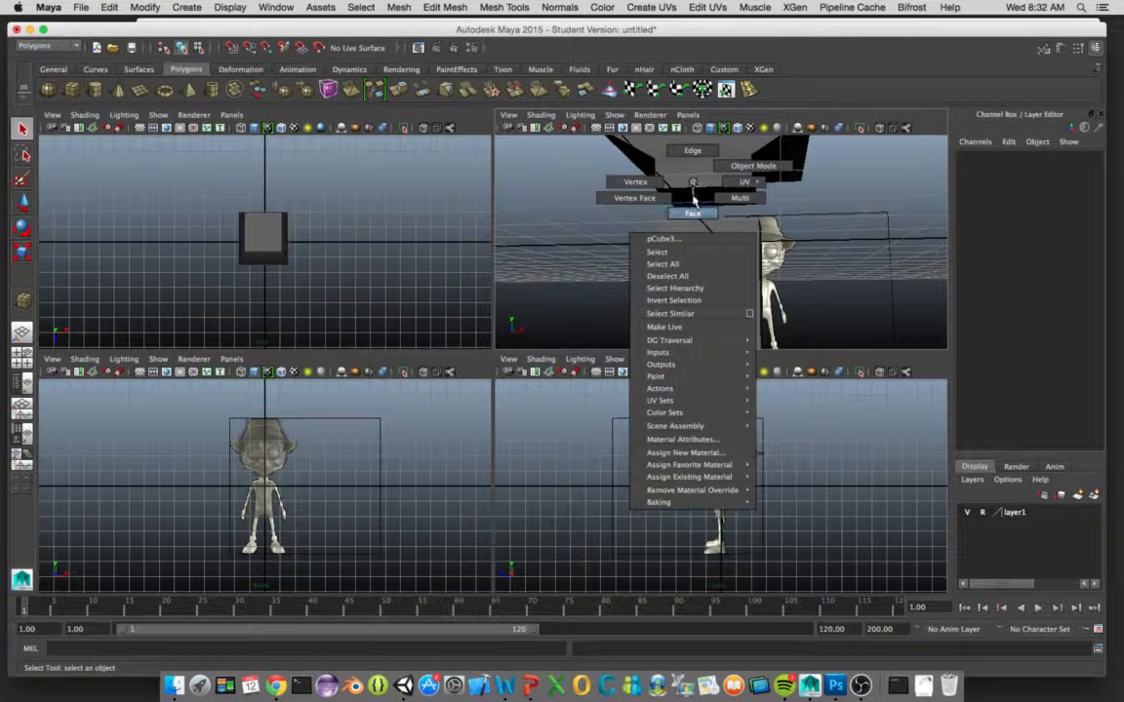
left_click(693, 212)
left_click(698, 201)
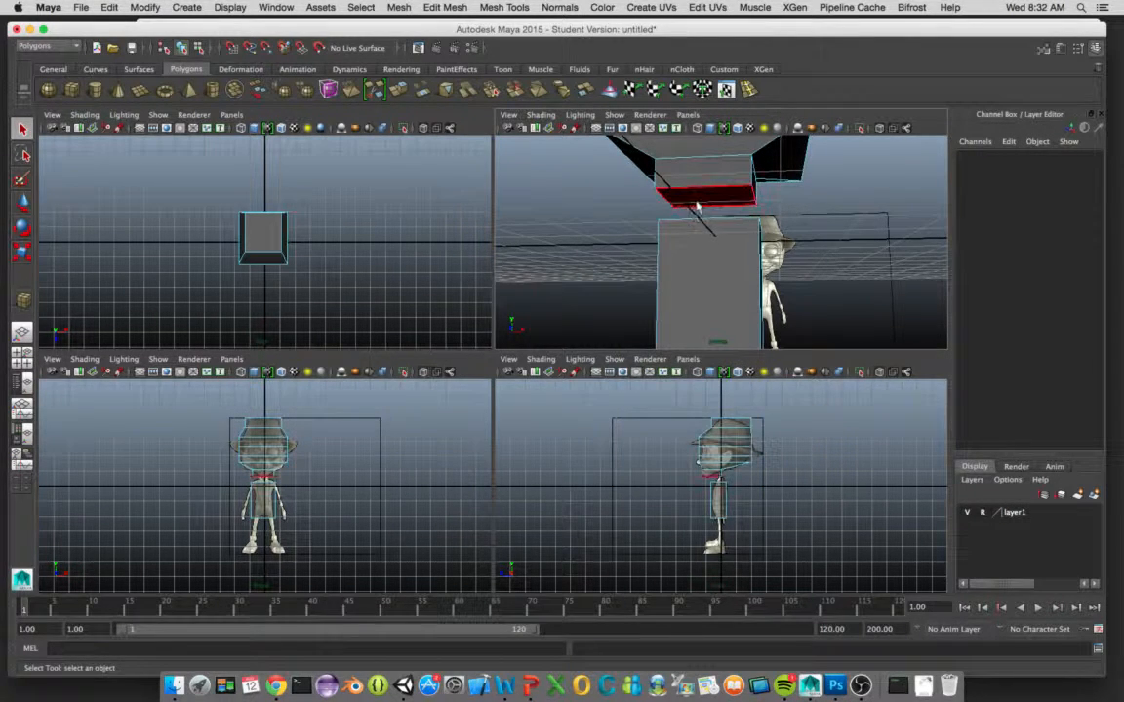
left_click(697, 201)
key("Delete")
Step: Delete the torso's upper face that faces the open neck
left_click_drag(703, 203, 786, 246, "alt")
left_click(723, 231)
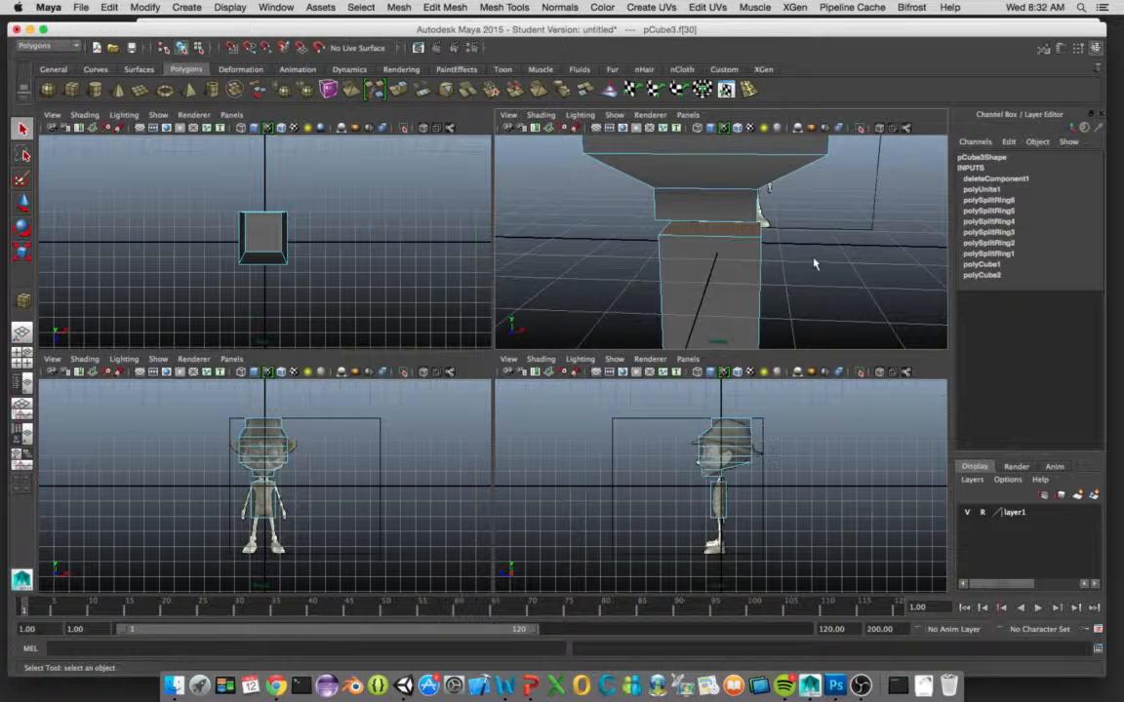
key("Delete")
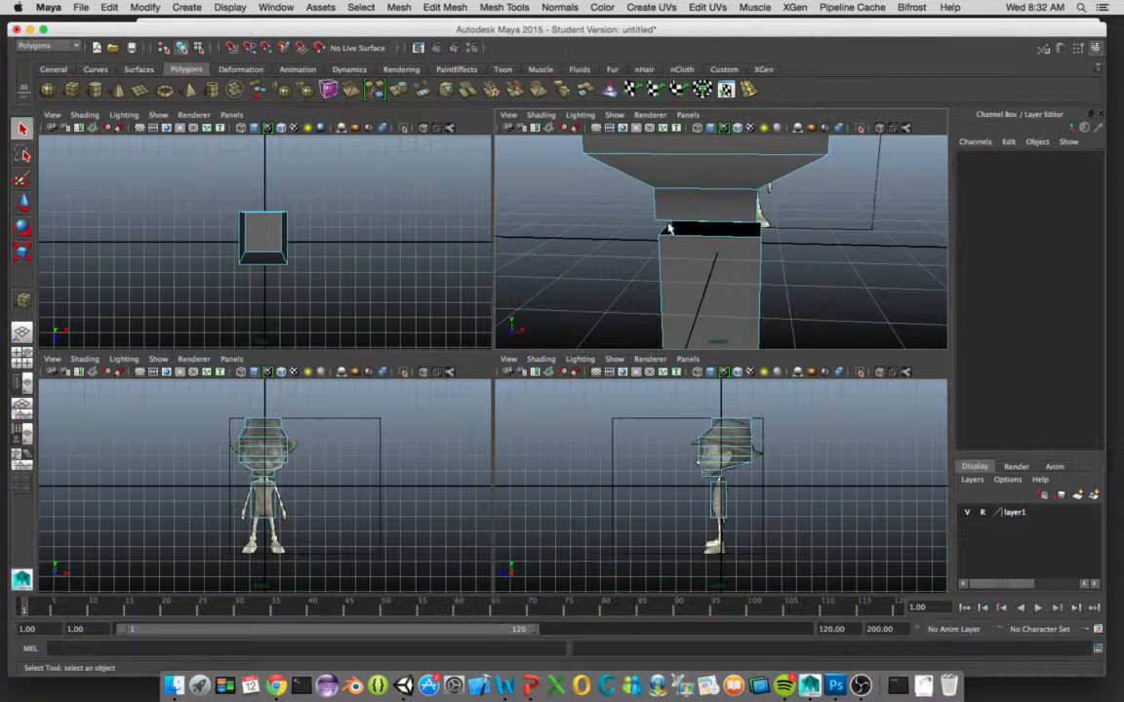
Step: Use the Append to Polygon Tool to bridge the neck's front lower edge to the torso's front upper edge
mouse_move(809, 256)
left_mouse_down("alt")
mouse_move(808, 233)
mouse_move(791, 237)
mouse_move(793, 252)
left_mouse_up("alt")
key("e")
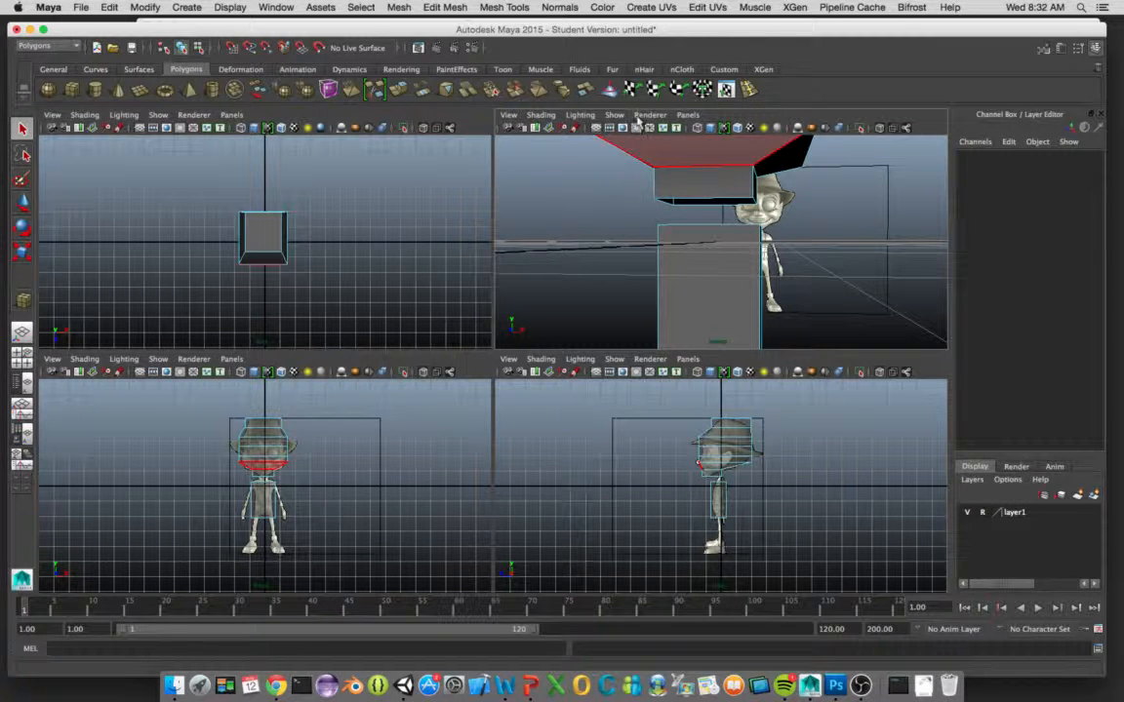
left_click(493, 6)
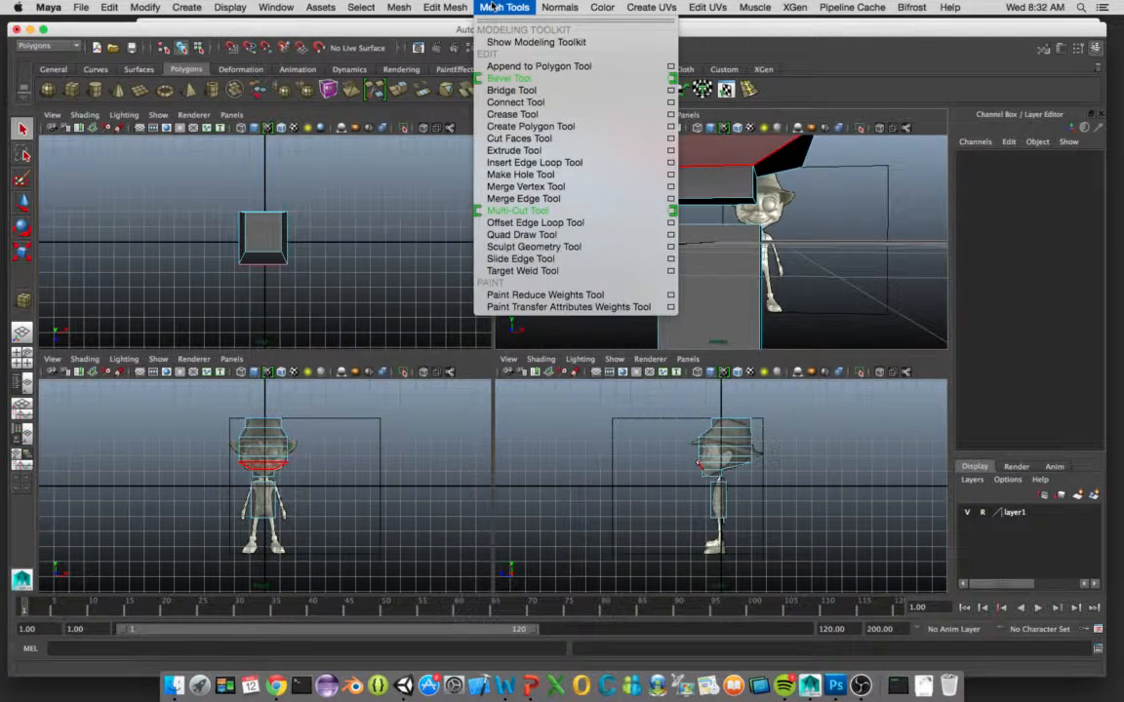
left_click(546, 67)
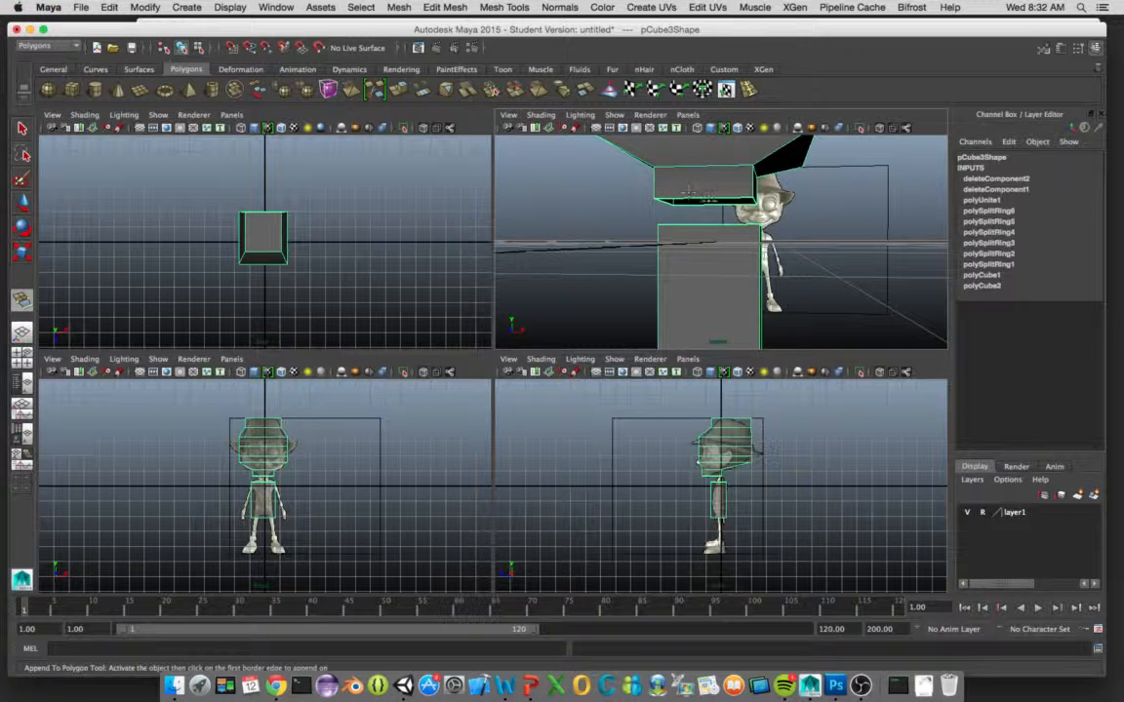
left_click(711, 197)
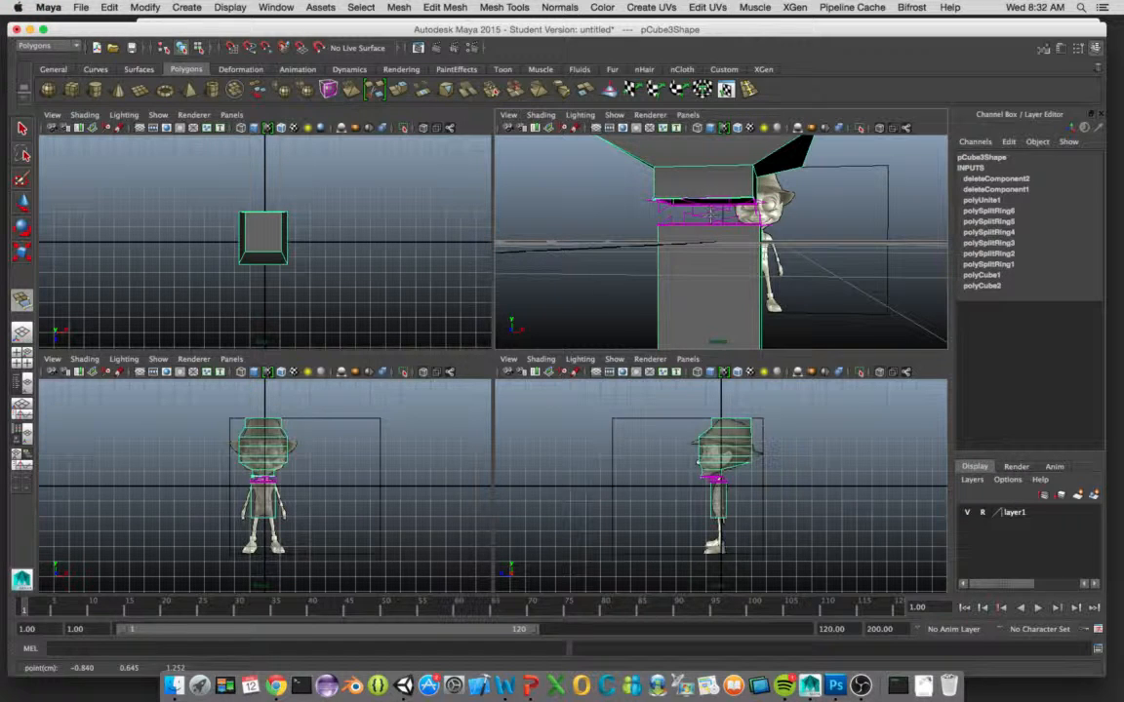
left_click(712, 224)
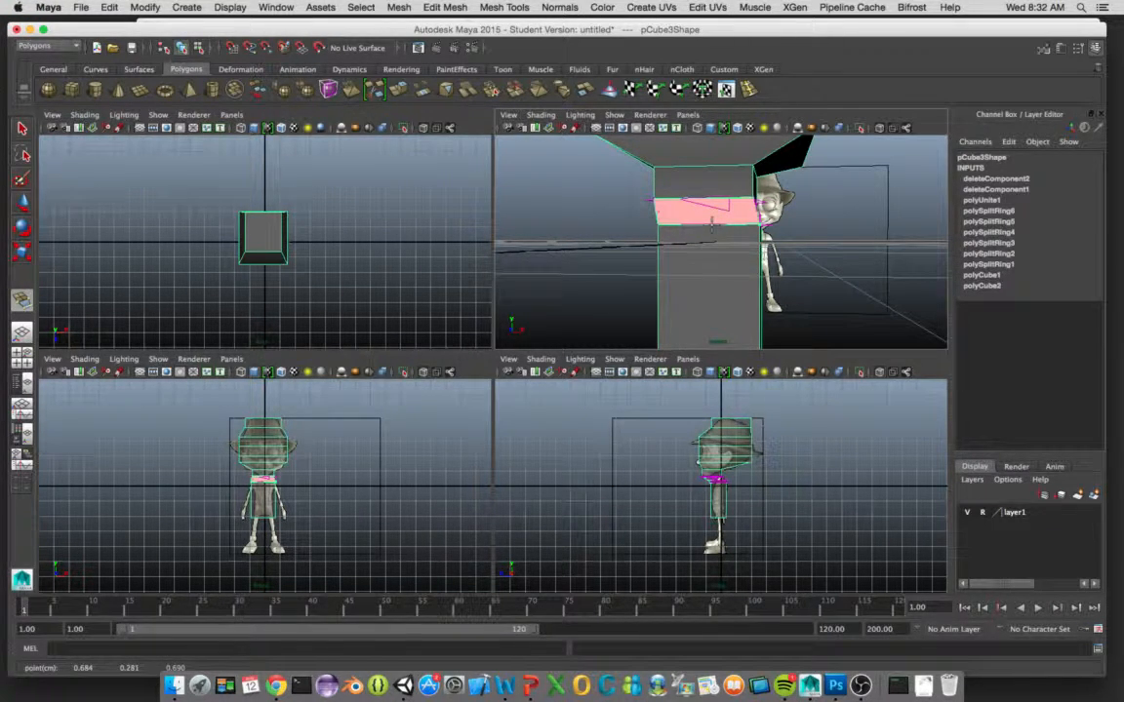
key("Return")
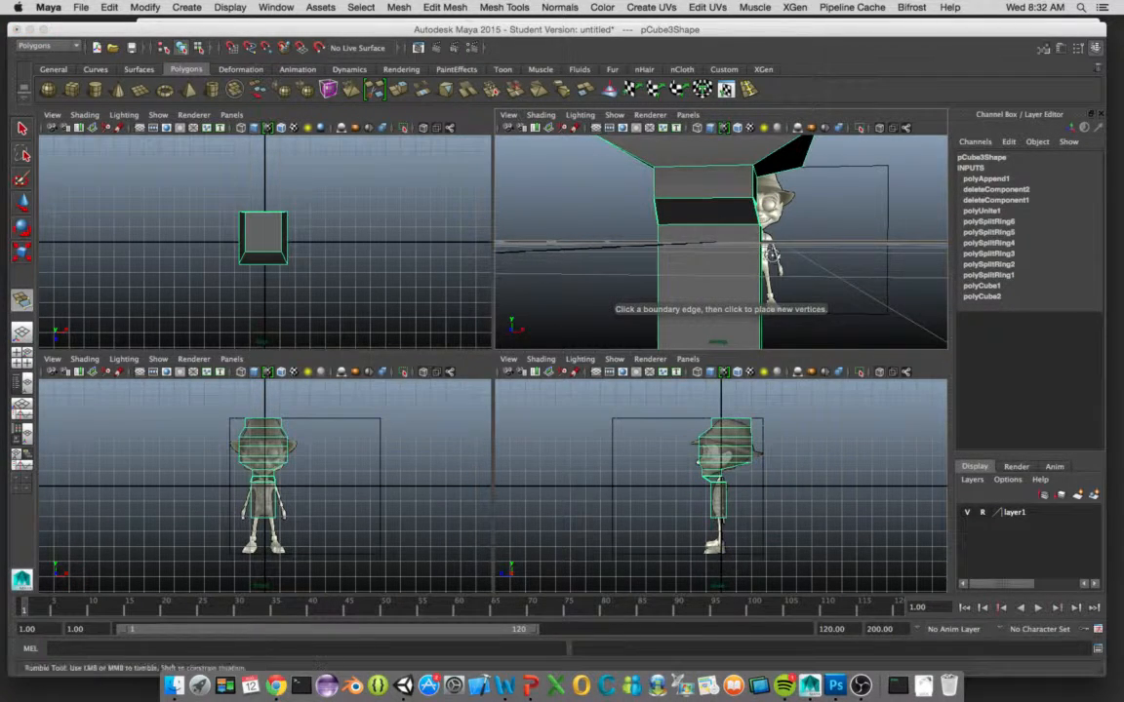
Step: Append a polygon between the neck and torso edges on the first open side next to the new front face
left_click_drag(771, 254, 631, 260, "alt")
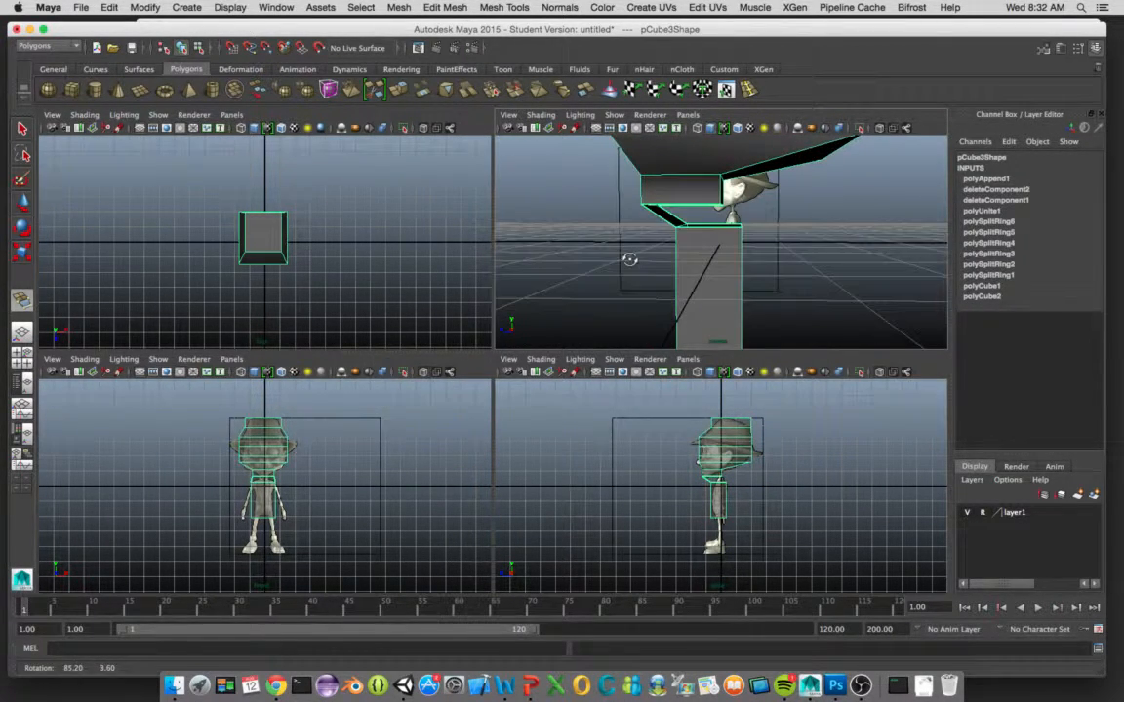
left_click(687, 203)
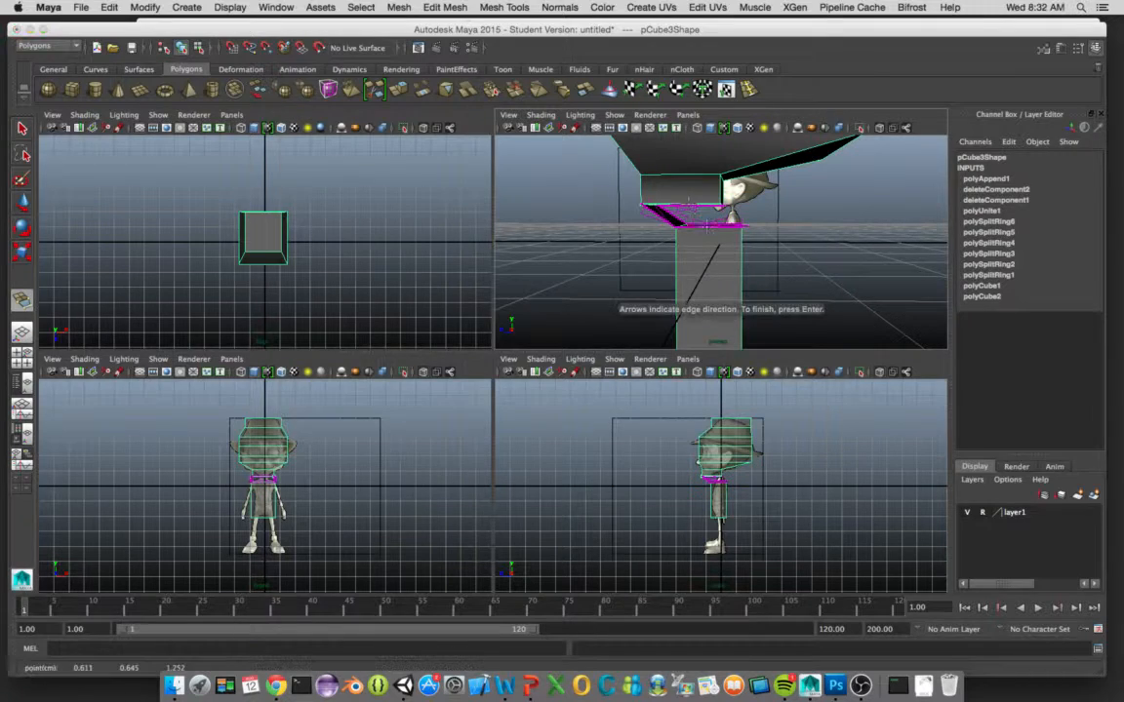
left_click(707, 225)
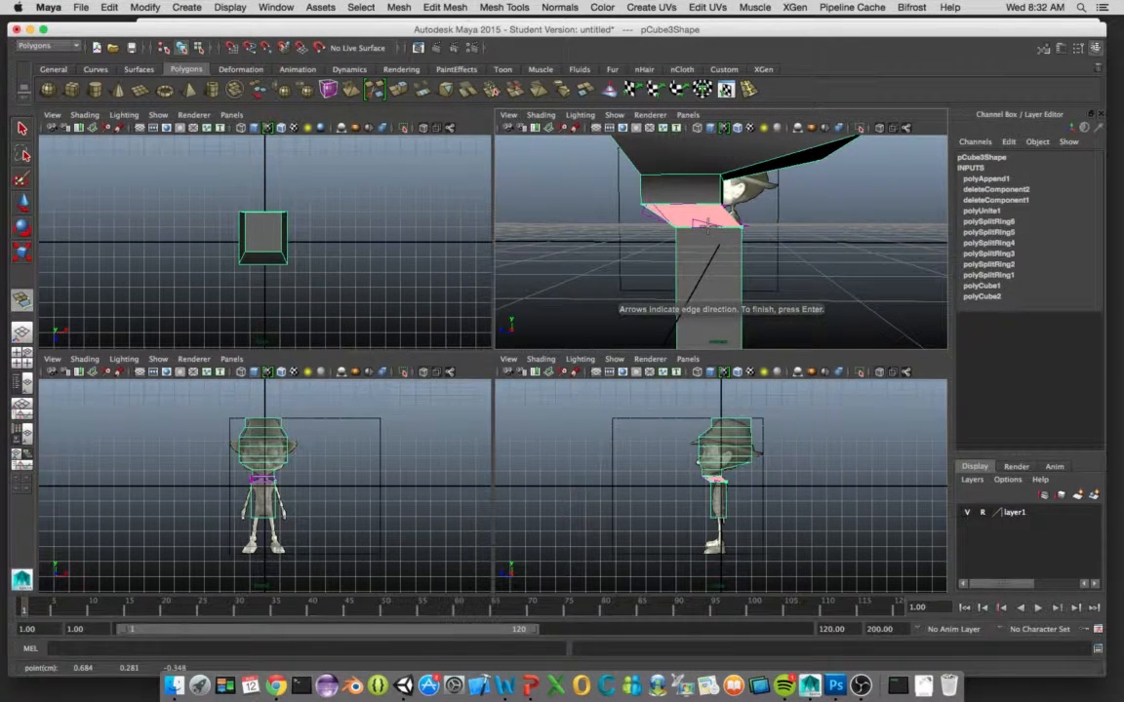
key("Return")
Step: Append a polygon joining the back lower edge of the neck to the torso's back upper edge
left_click_drag(709, 240, 683, 239, "alt")
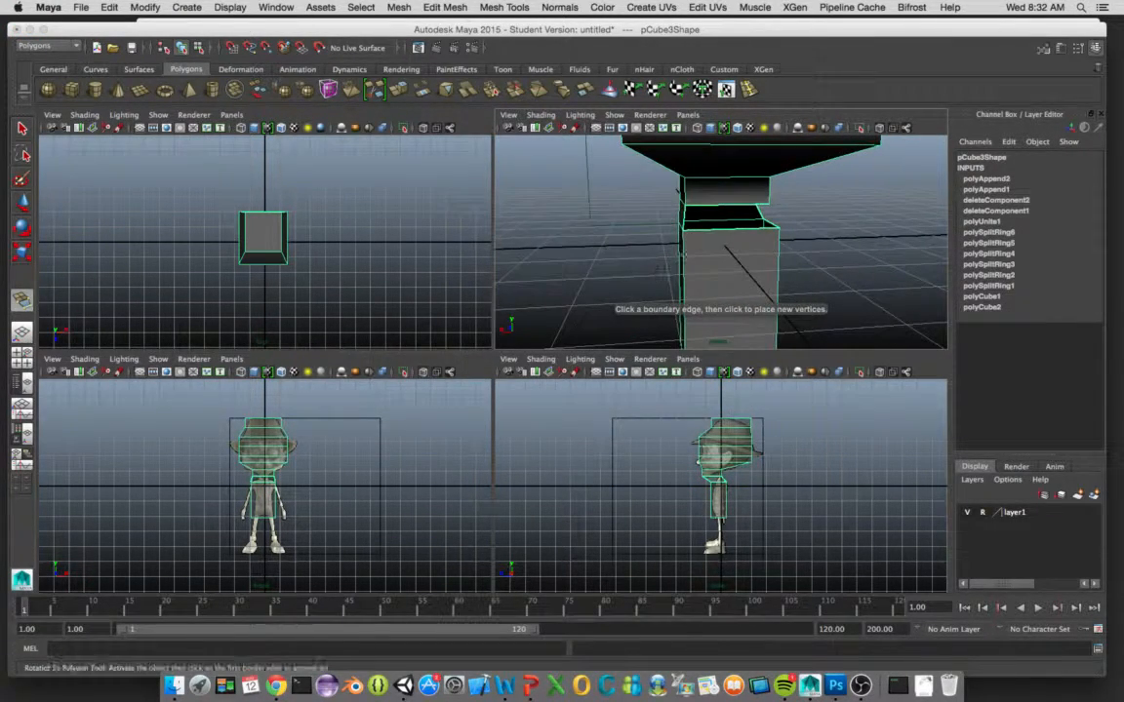
left_click(725, 221)
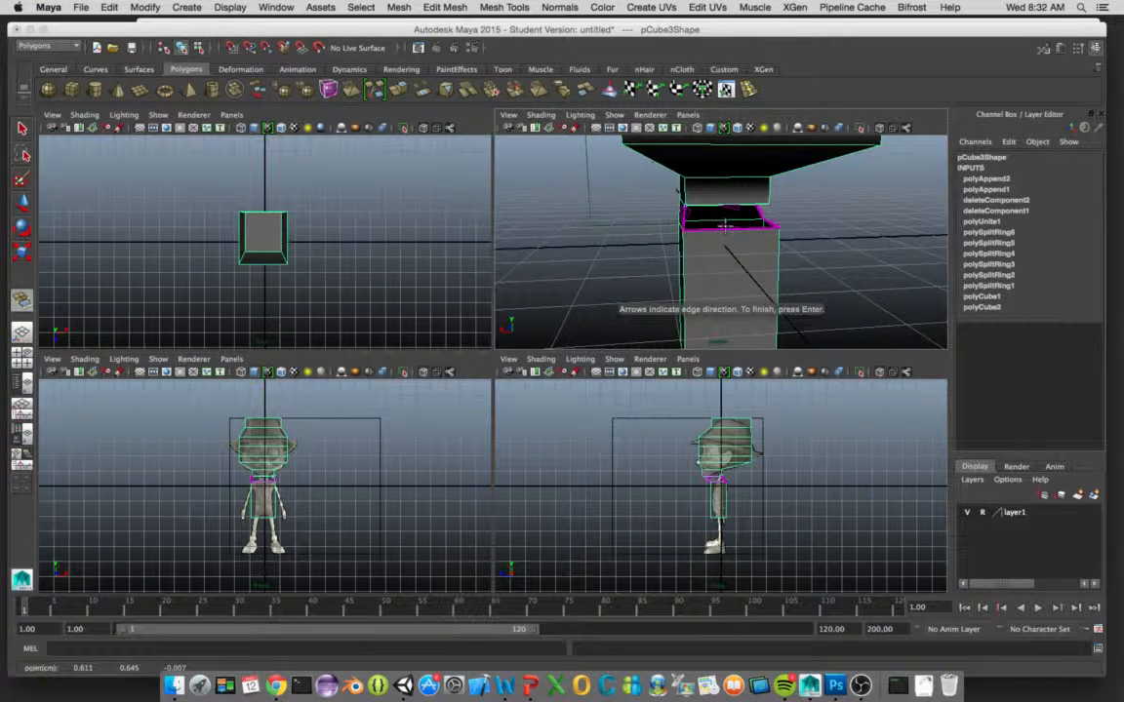
left_click(723, 226)
key("Return")
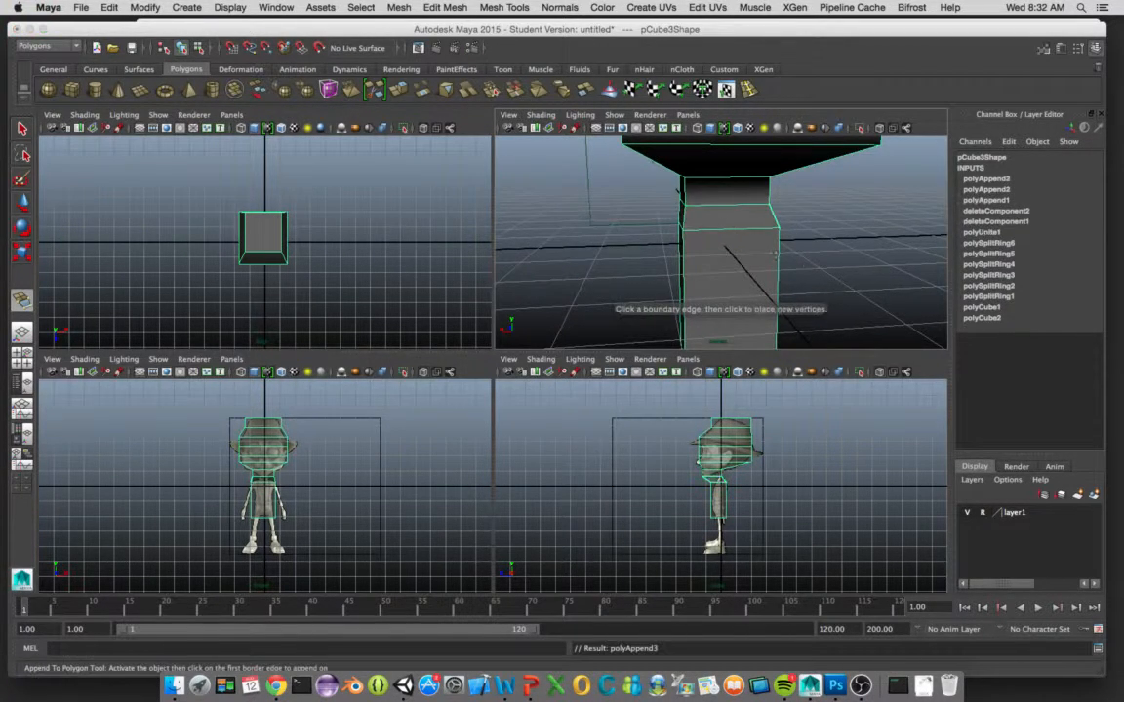
Step: Close the last open side between neck and torso with an appended polygon
left_click_drag(725, 234, 771, 215, "alt")
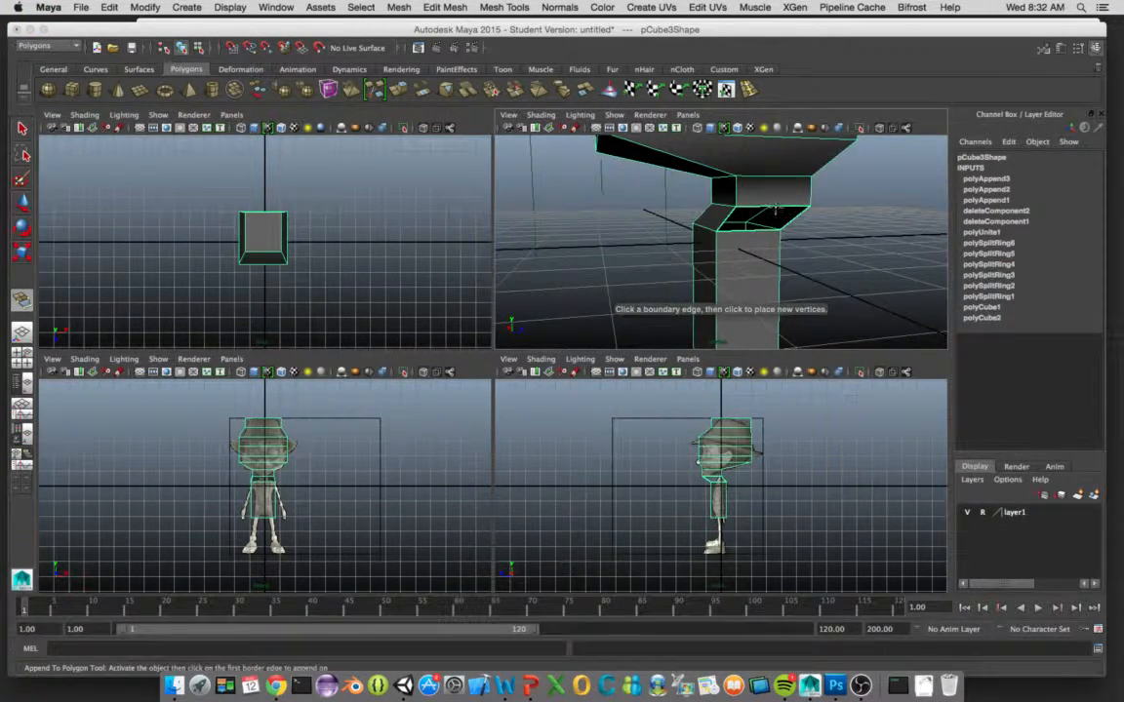
left_click(768, 216)
left_click(760, 226)
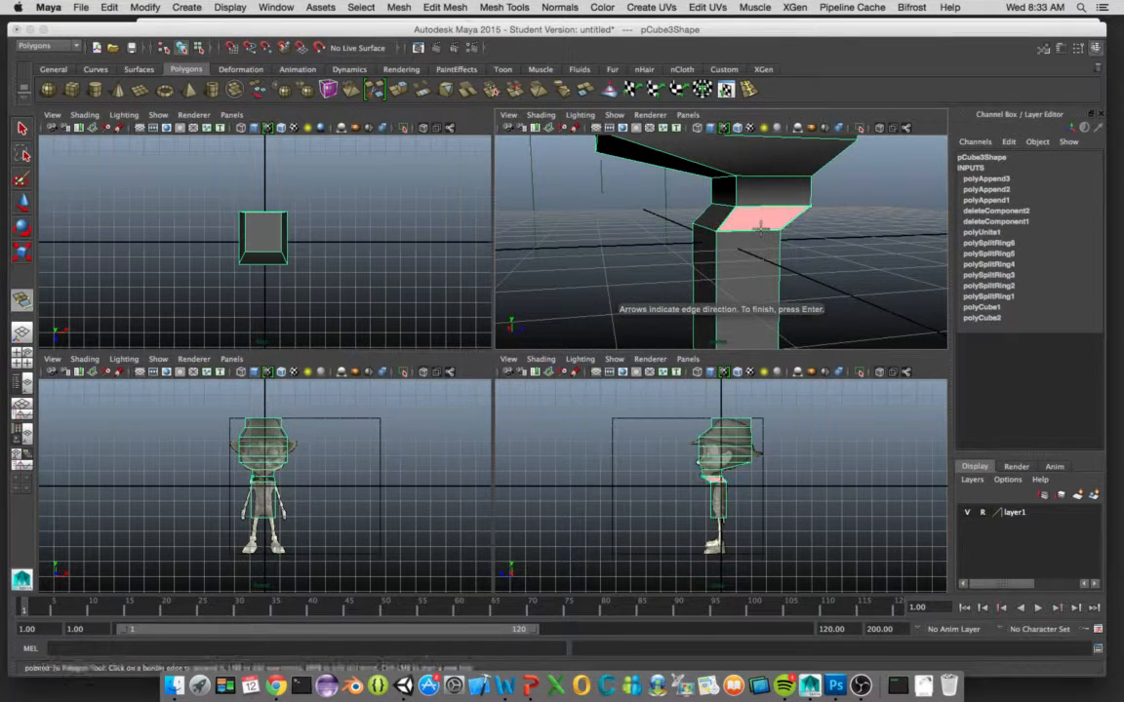
key("Return")
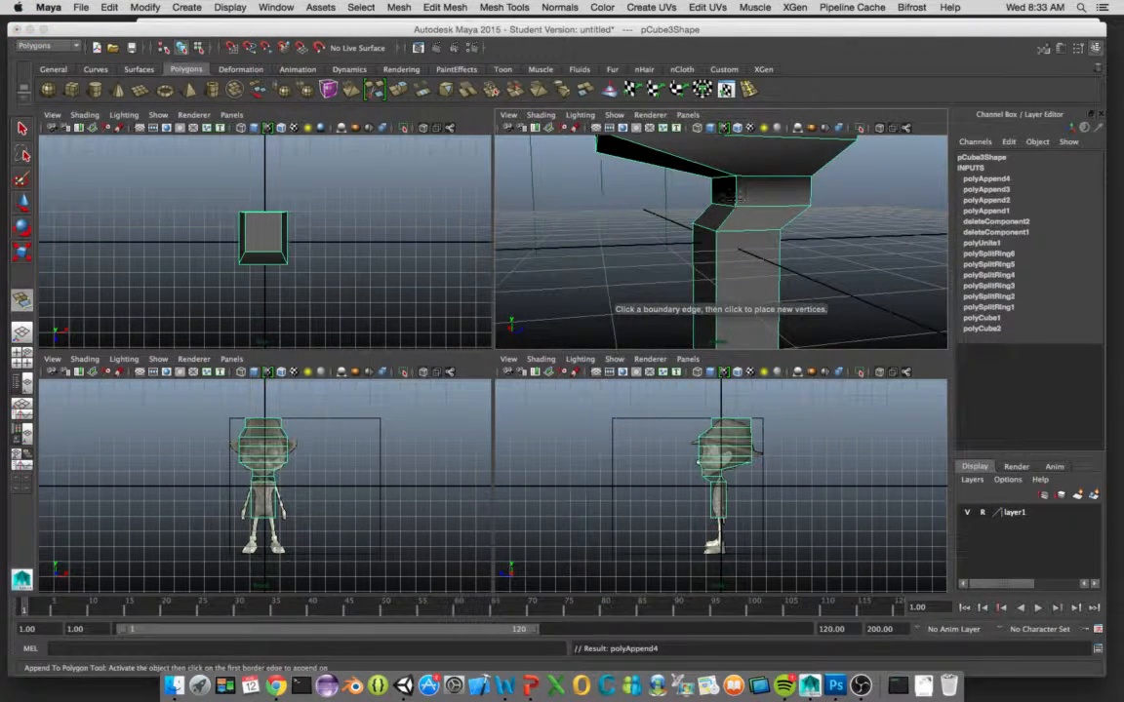
Step: Insert a vertical edge loop down the middle of the joined head and torso mesh
left_click_drag(606, 232, 865, 245, "alt")
scroll(785, 242, "down", 10)
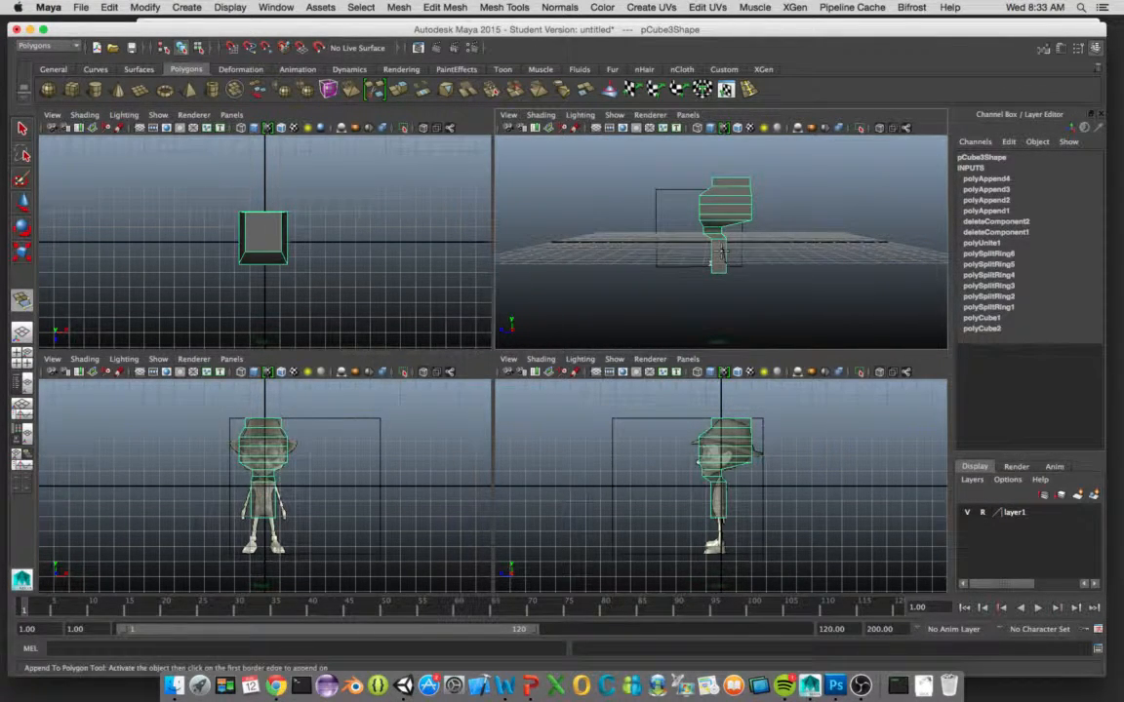
left_click_drag(657, 243, 797, 248, "alt")
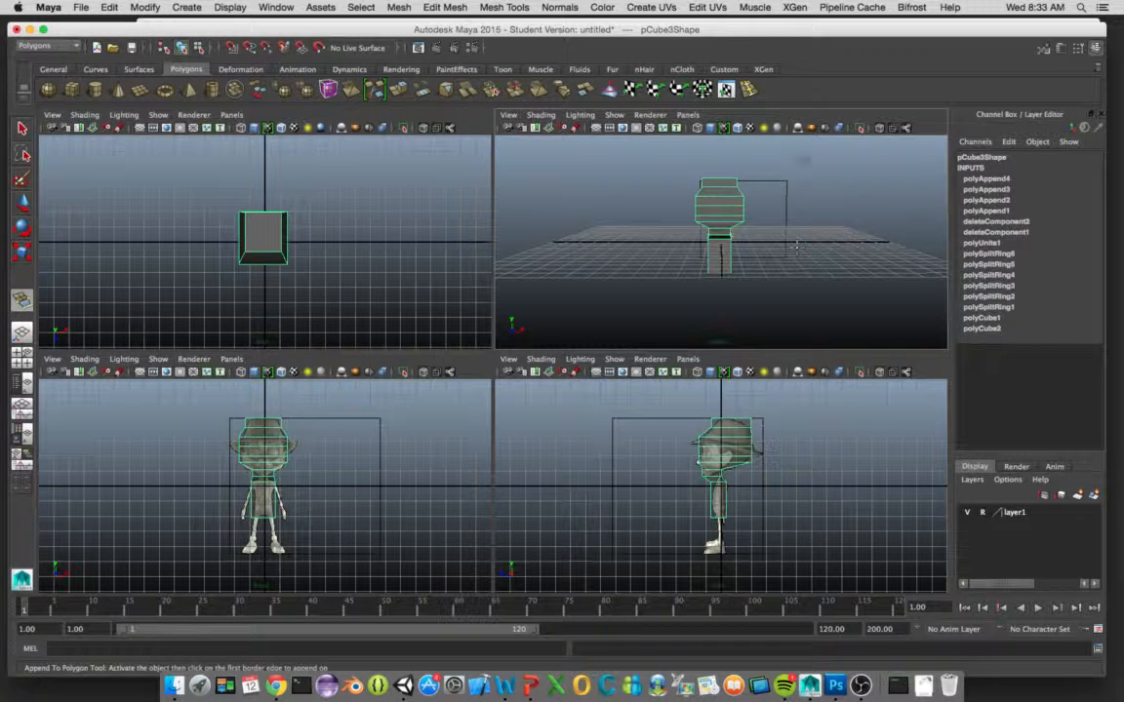
scroll(735, 209, "up", 5)
scroll(741, 224, "down", 4)
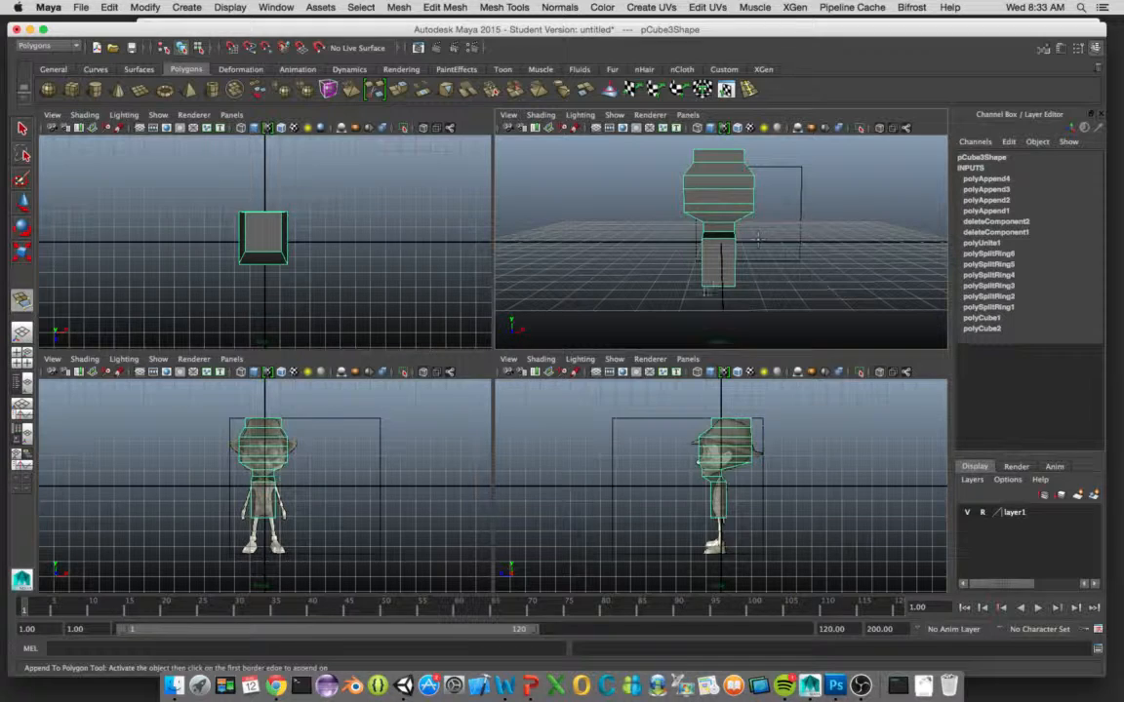
left_click_drag(730, 296, 653, 256, "alt")
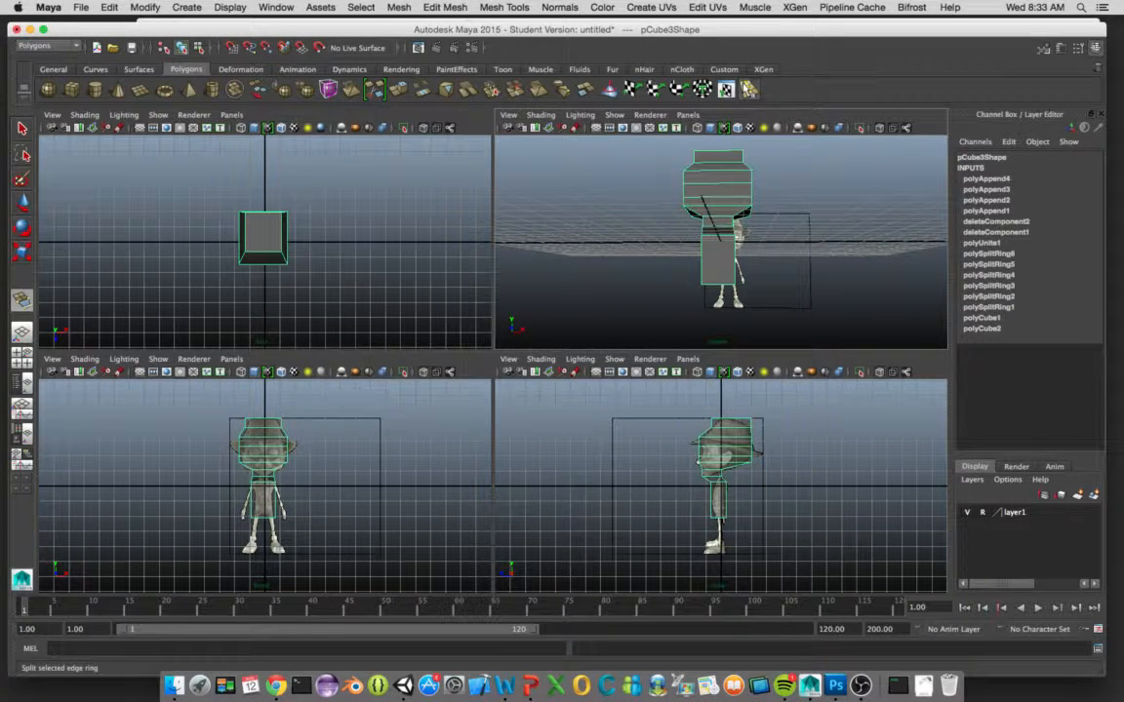
left_click(748, 88)
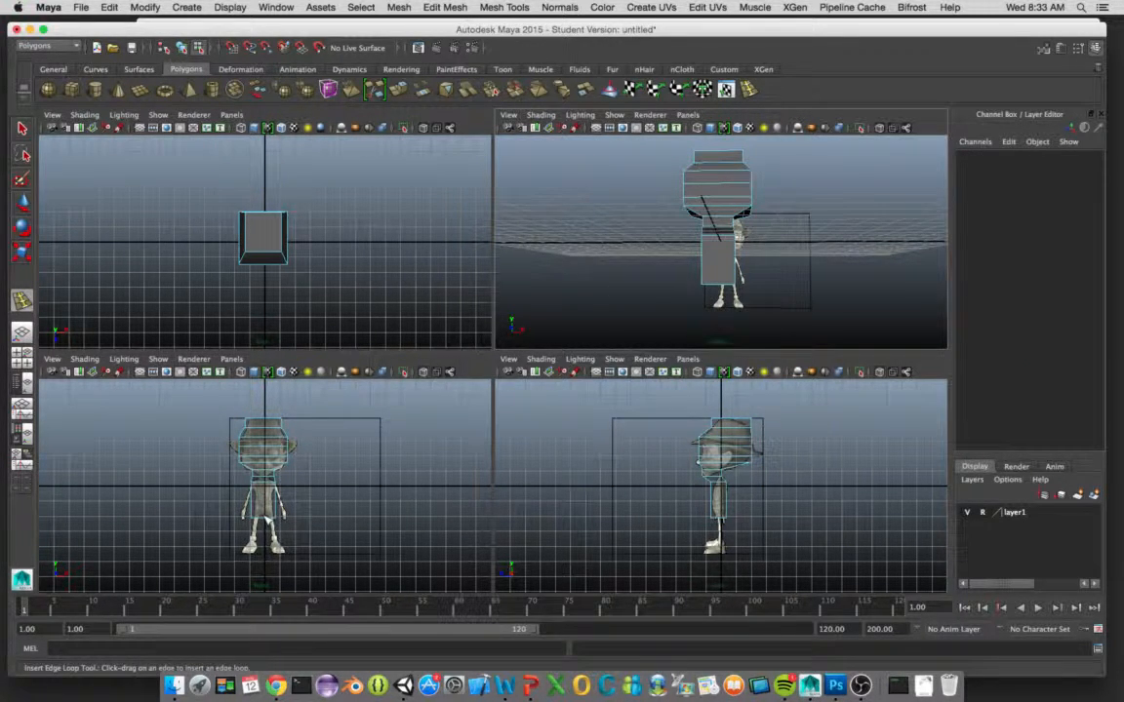
left_click_drag(242, 470, 243, 471)
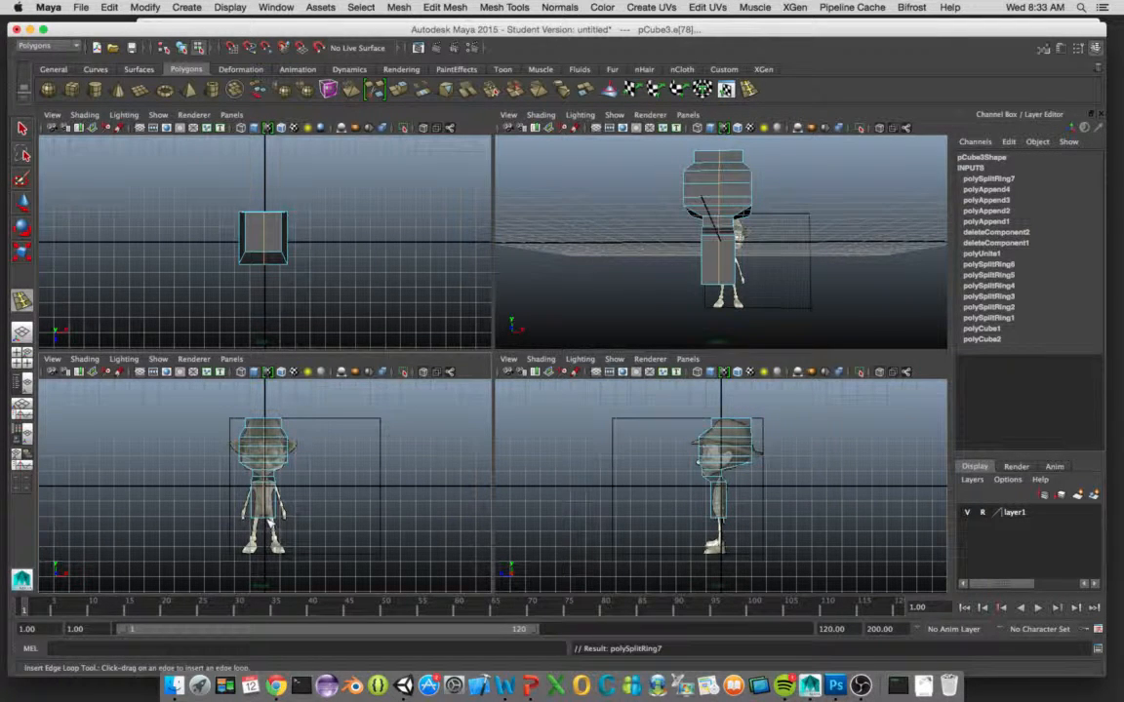
Step: Try inserting a second vertical edge loop from the torso's lower edge, and undo it
left_click(705, 284)
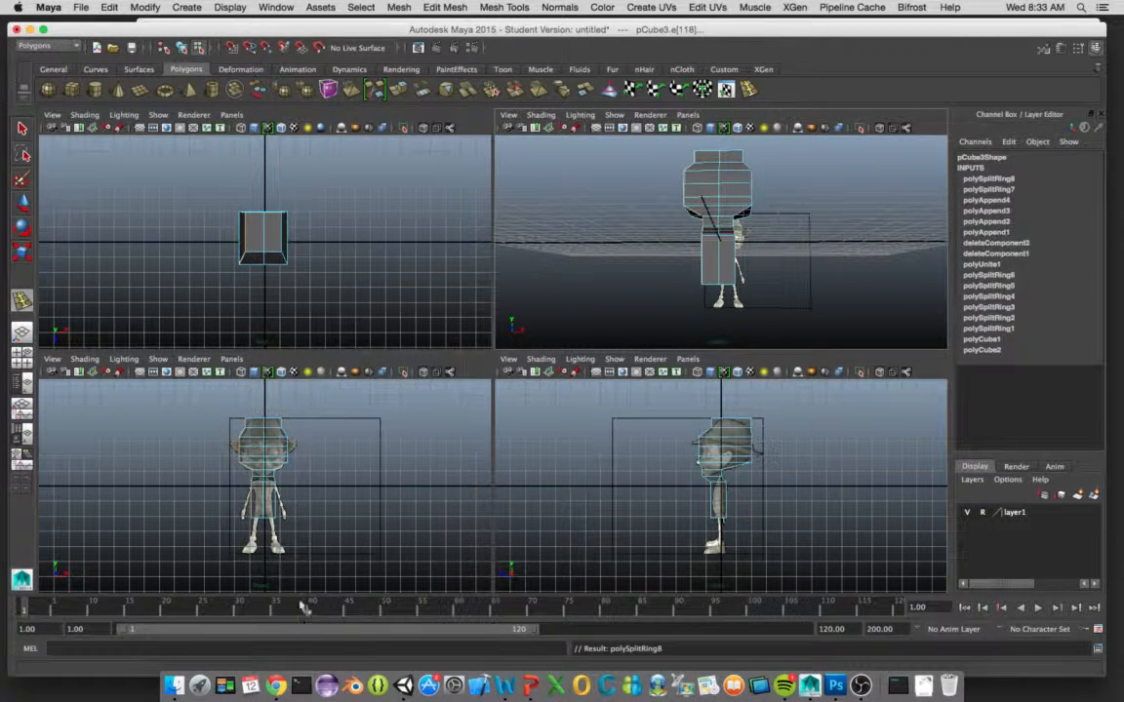
key("z")
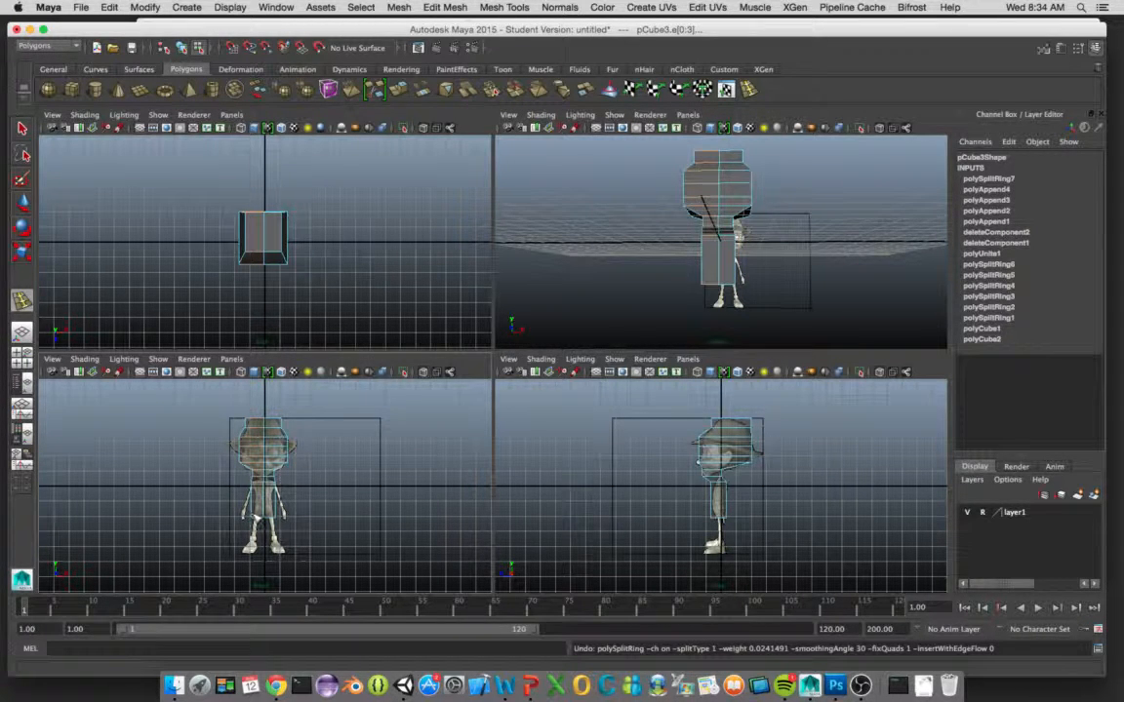
Step: Insert an edge loop into the character mesh, starting from the torso's lower edge
left_click(256, 518)
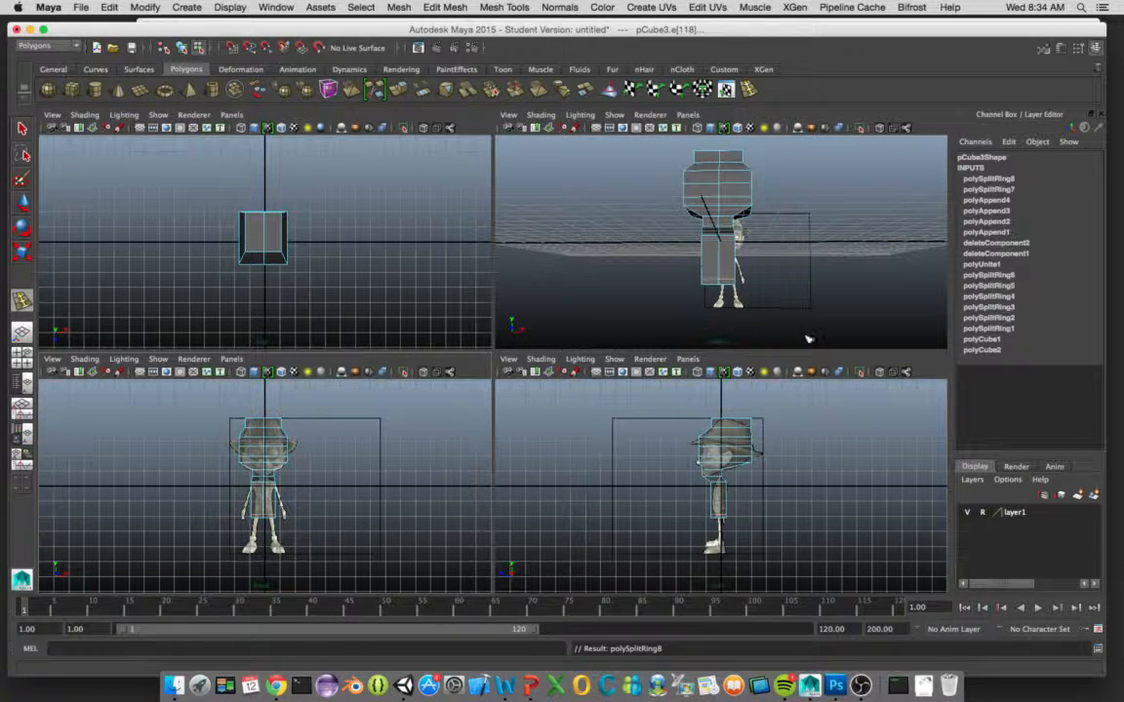
left_click_drag(752, 301, 798, 266, "alt")
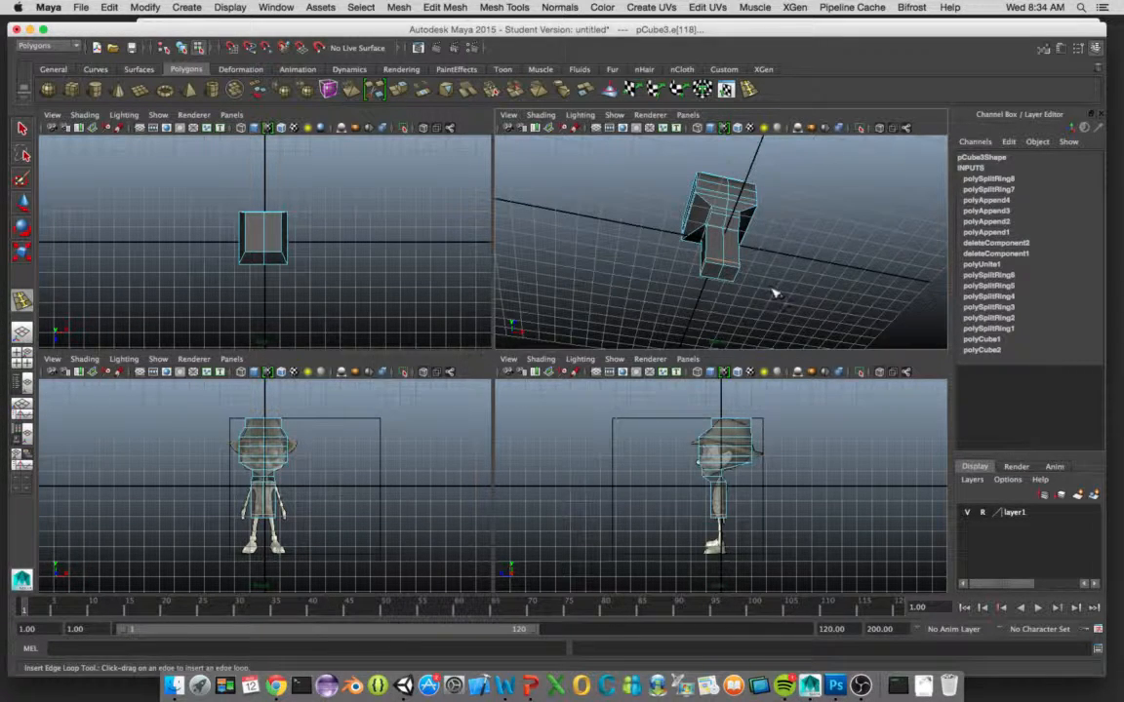
left_click_drag(773, 293, 747, 337, "alt")
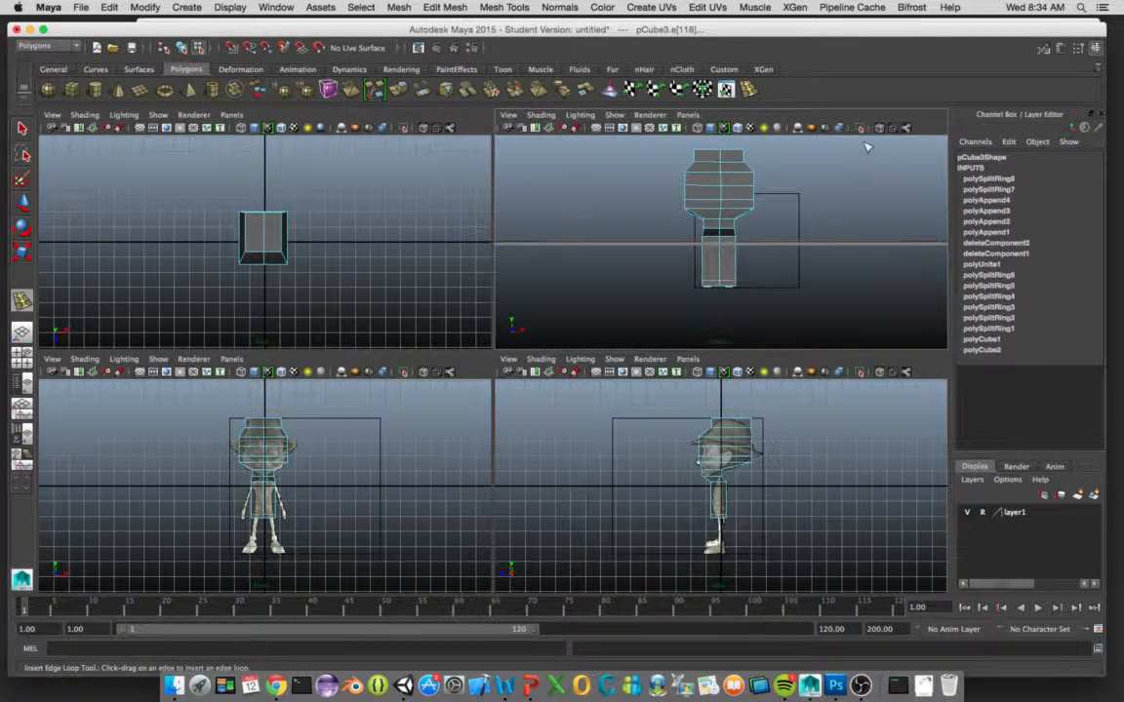
Step: Insert two vertical edge loops through head and torso, one close to each side of the centre line
left_click(265, 523)
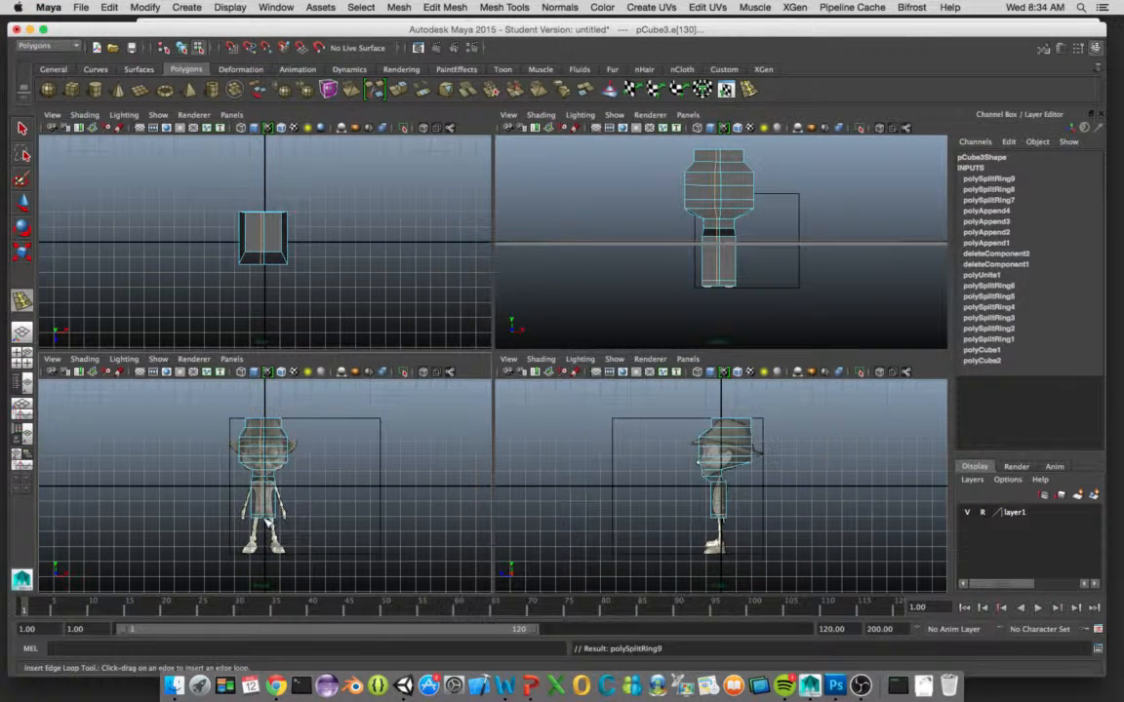
left_click(244, 470)
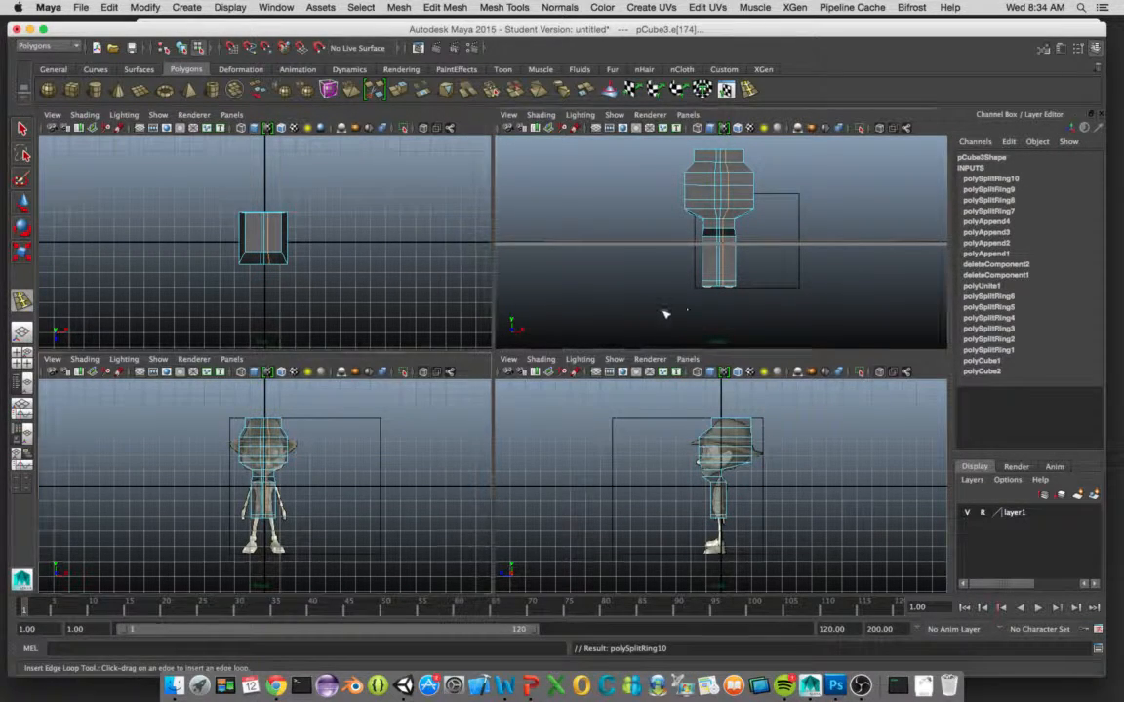
left_click_drag(664, 313, 664, 250, "alt")
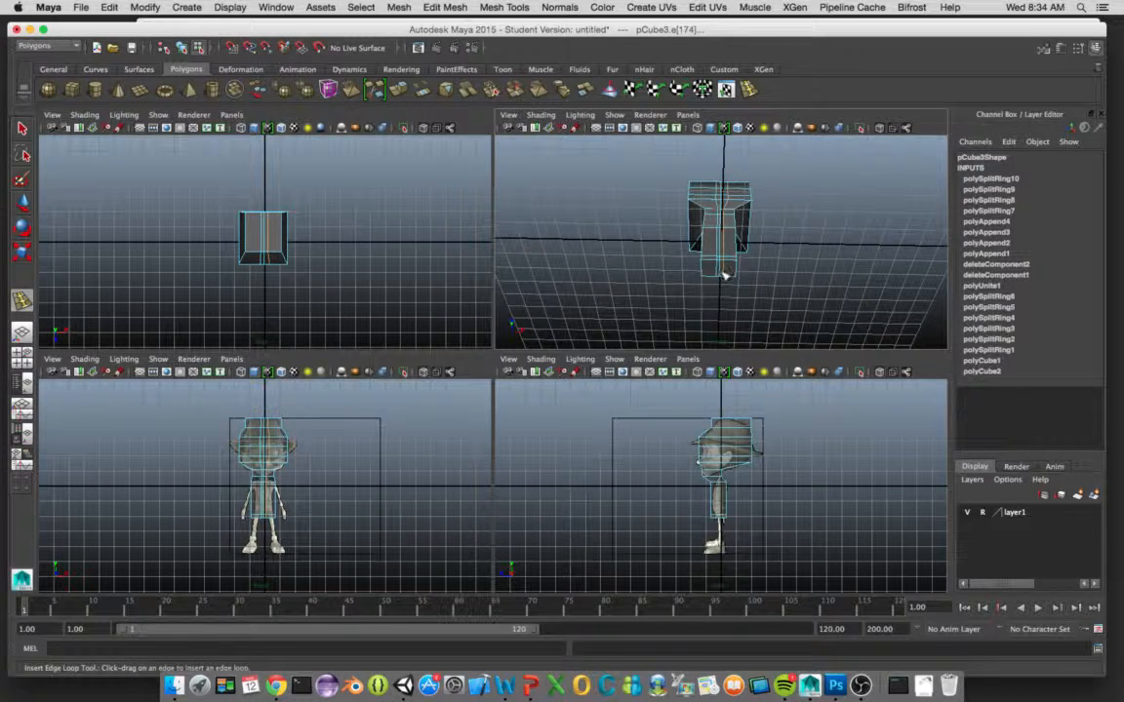
left_click_drag(664, 271, 663, 315, "alt")
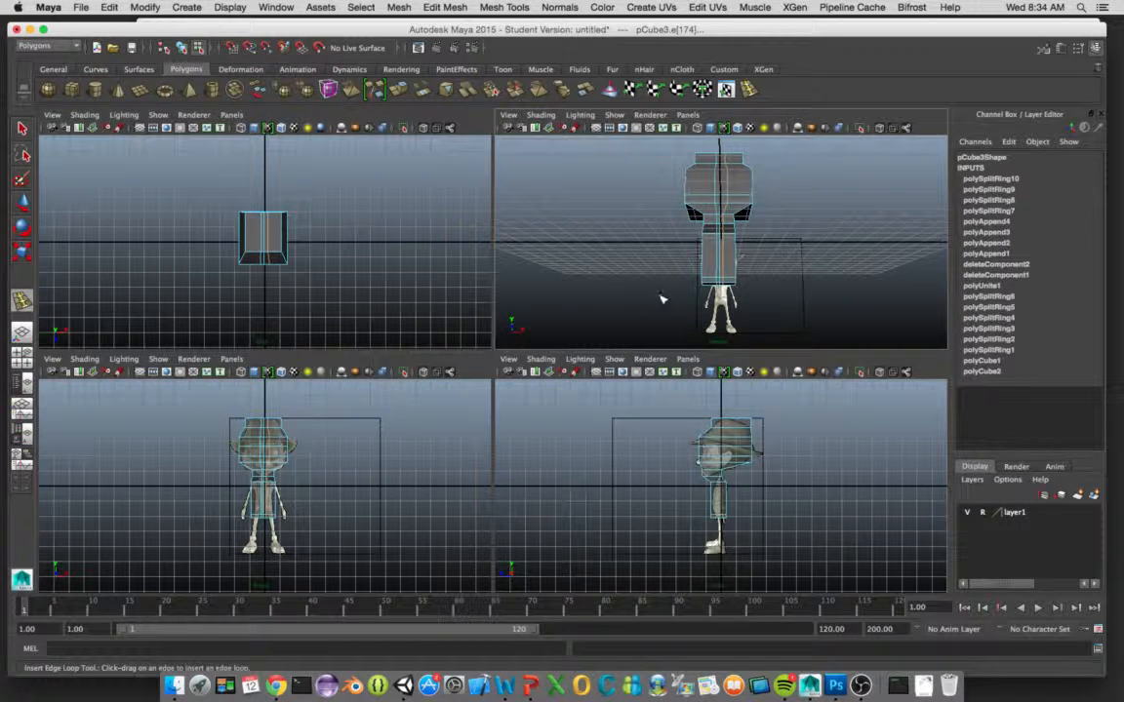
Step: Extrude the torso's left bottom face in the front view down about 1.82 units to the reference foot as the first leg
left_click_drag(685, 307, 627, 263, "alt")
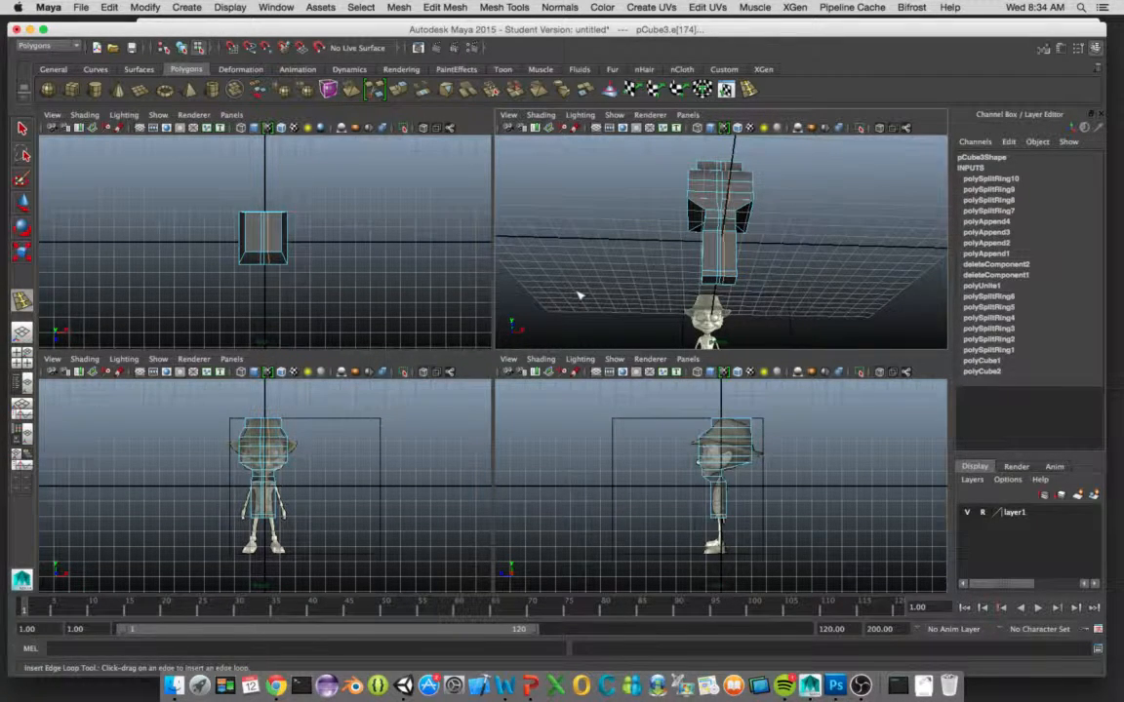
right_click(713, 256)
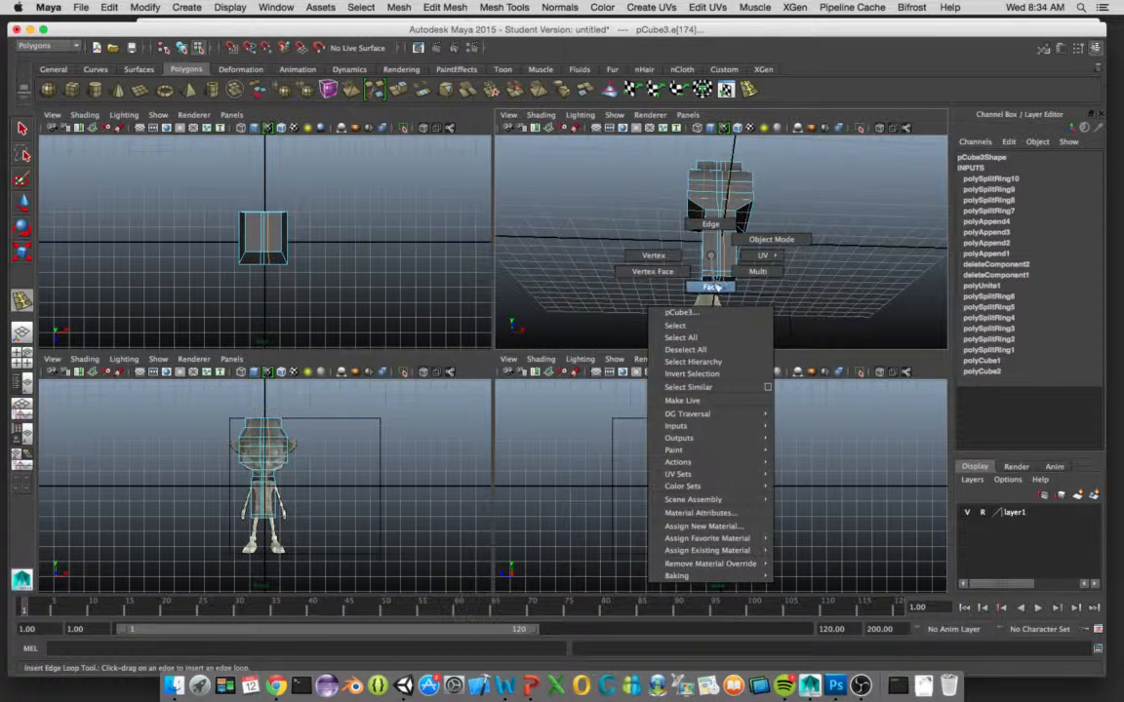
left_click(715, 288)
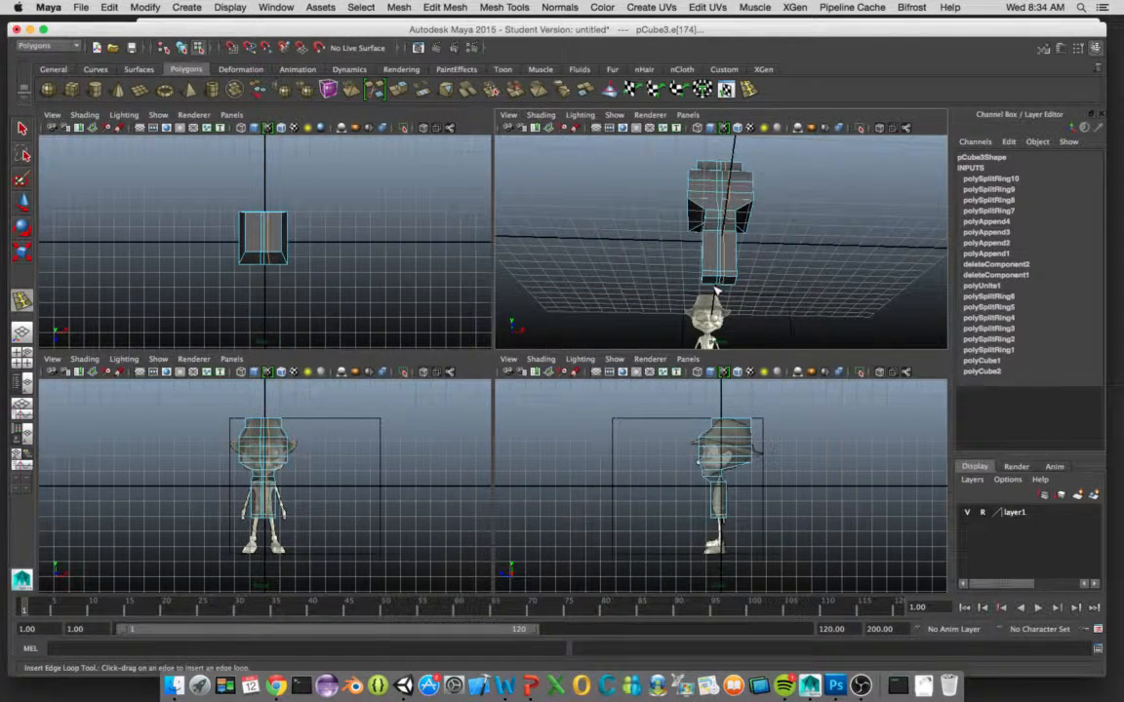
left_click(22, 127)
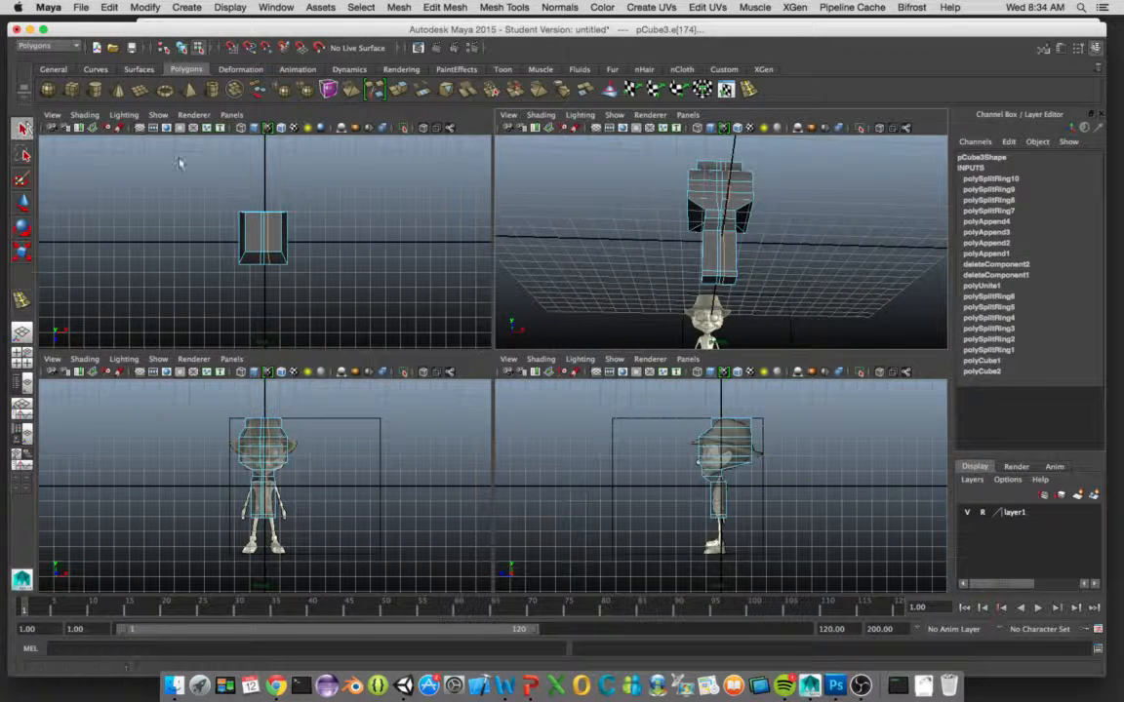
left_click(709, 282)
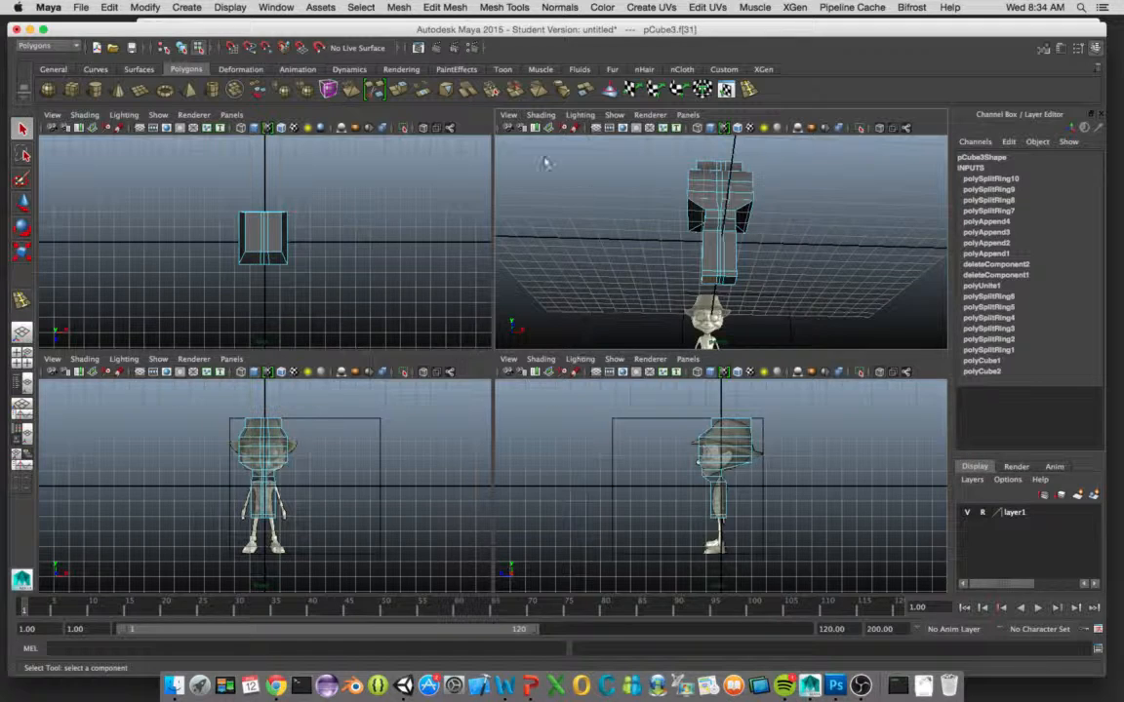
left_click(399, 89)
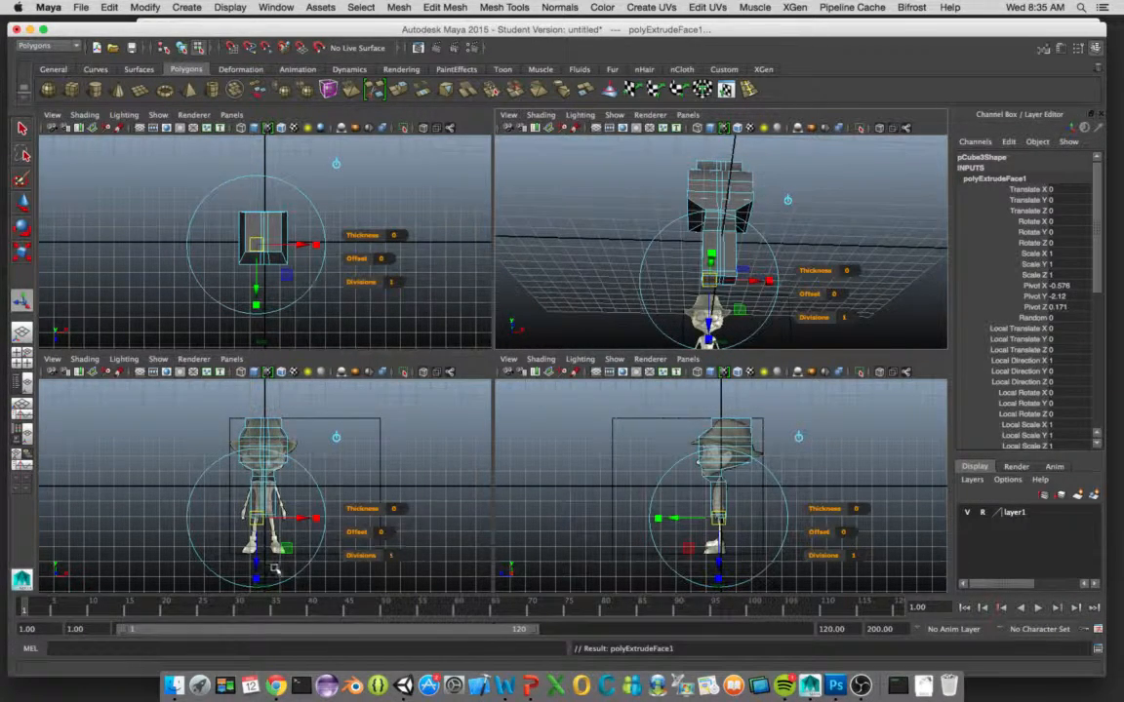
left_click_drag(257, 568, 255, 589)
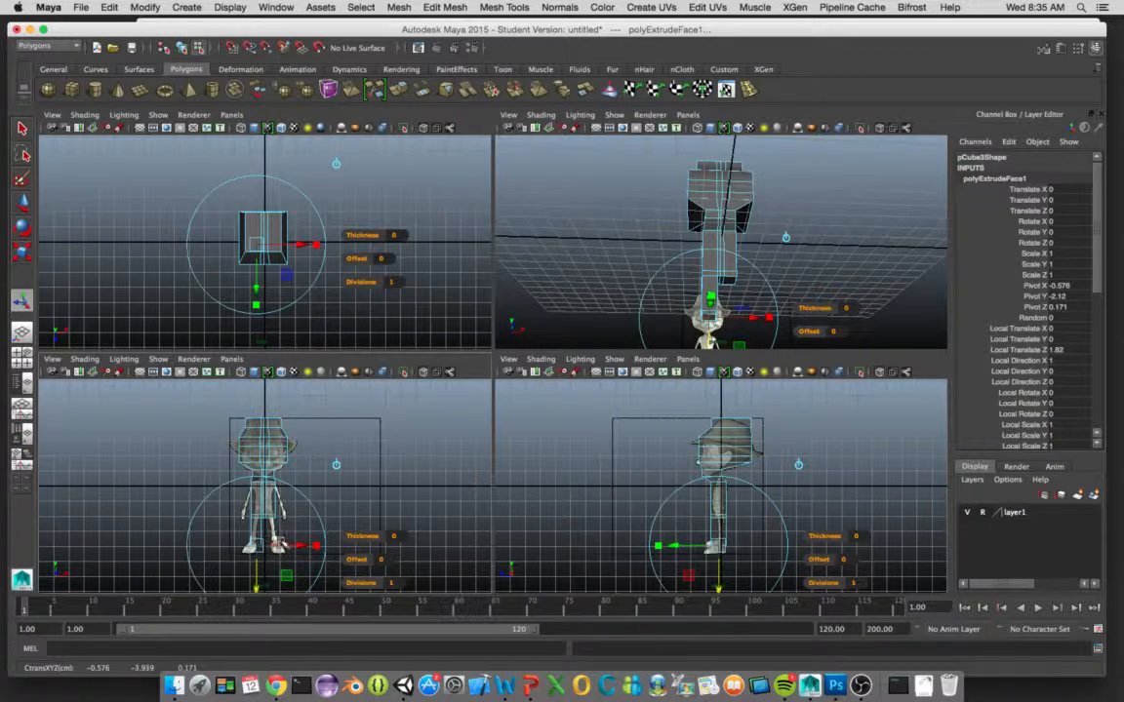
Step: Shift the first leg's lower end outward over the reference foot and slightly adjust its vertical scale
key("w")
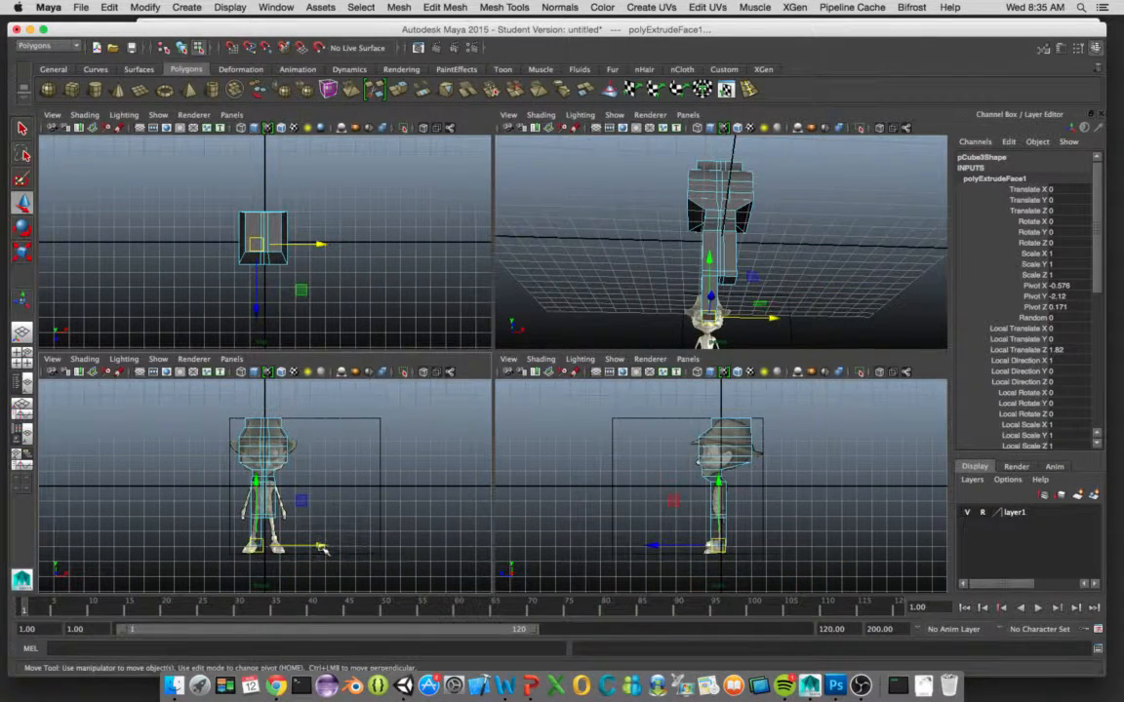
left_click_drag(323, 551, 318, 549)
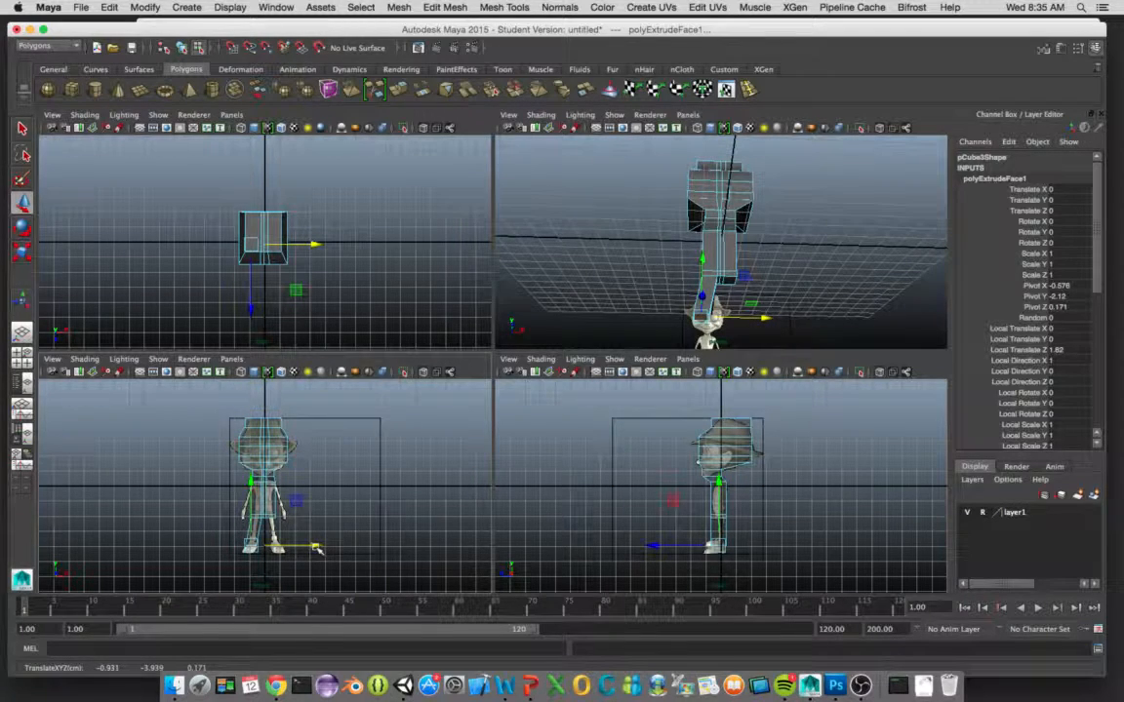
key("r")
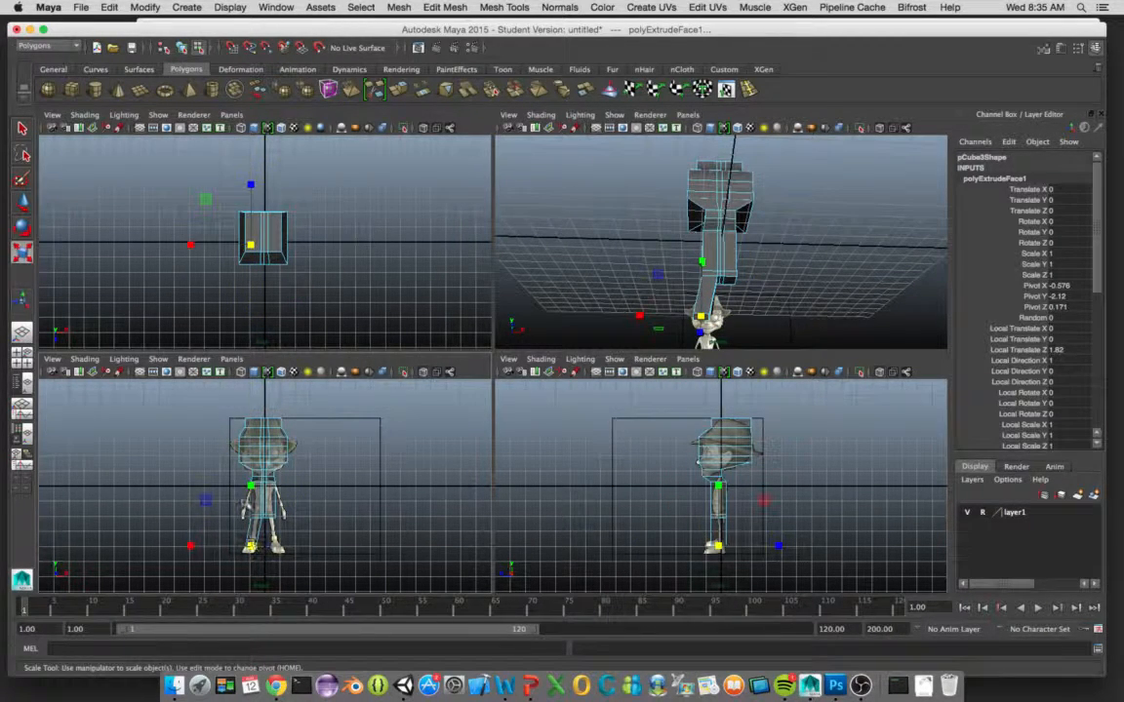
left_click_drag(251, 486, 252, 487)
Step: Extrude the opposite bottom face about 1.78 units down as the second leg and shift its end outward about 0.4
left_click(20, 127)
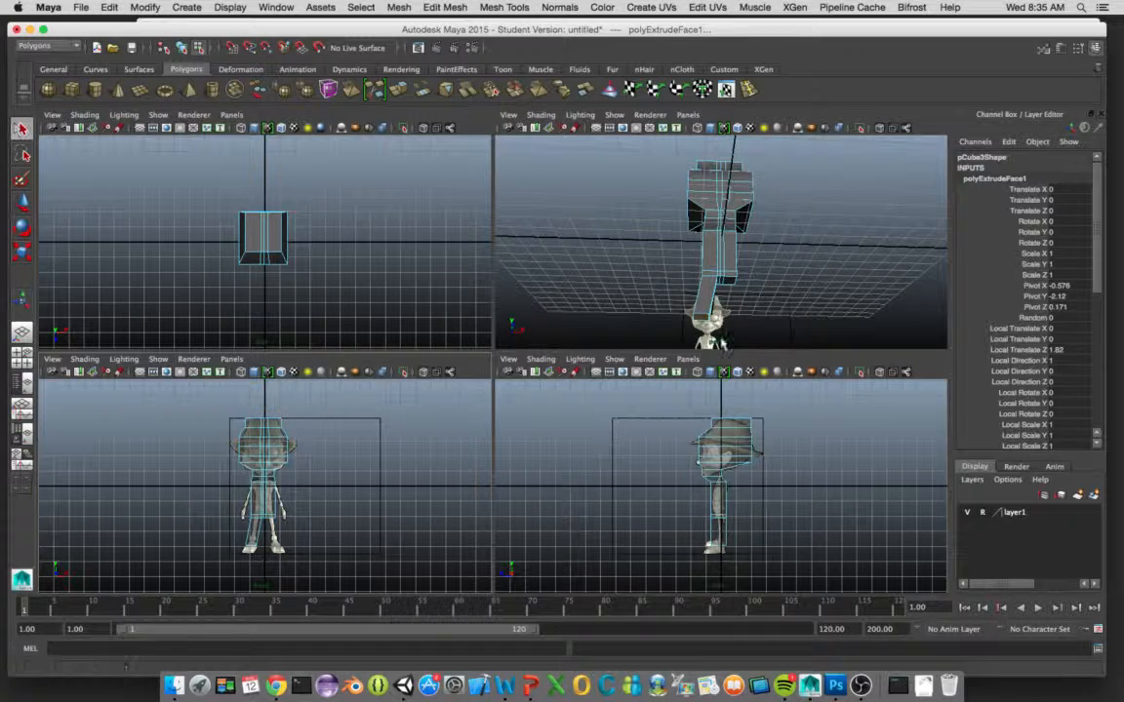
left_click(731, 295)
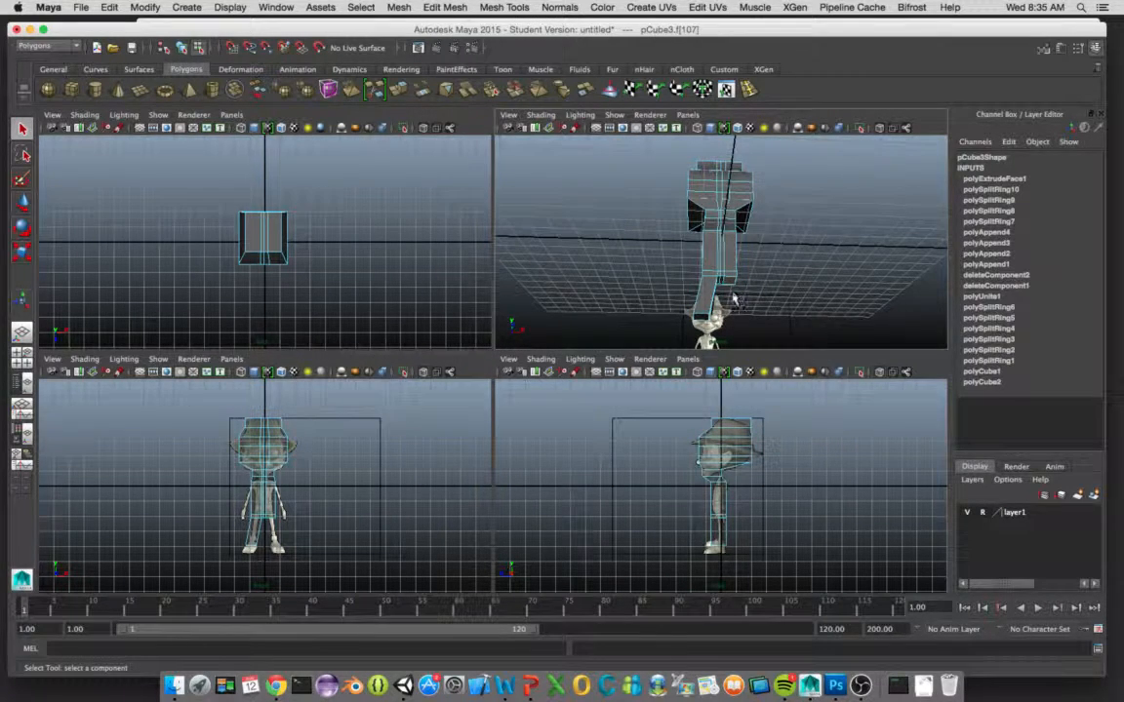
left_click(398, 91)
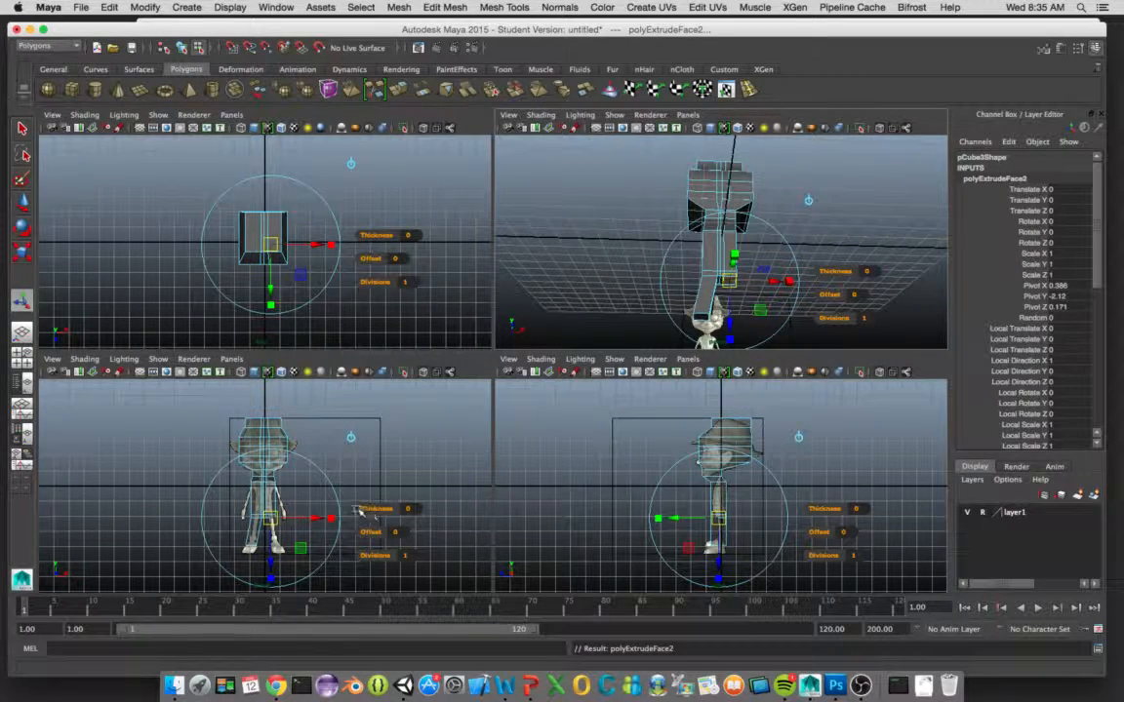
left_click_drag(274, 563, 272, 592)
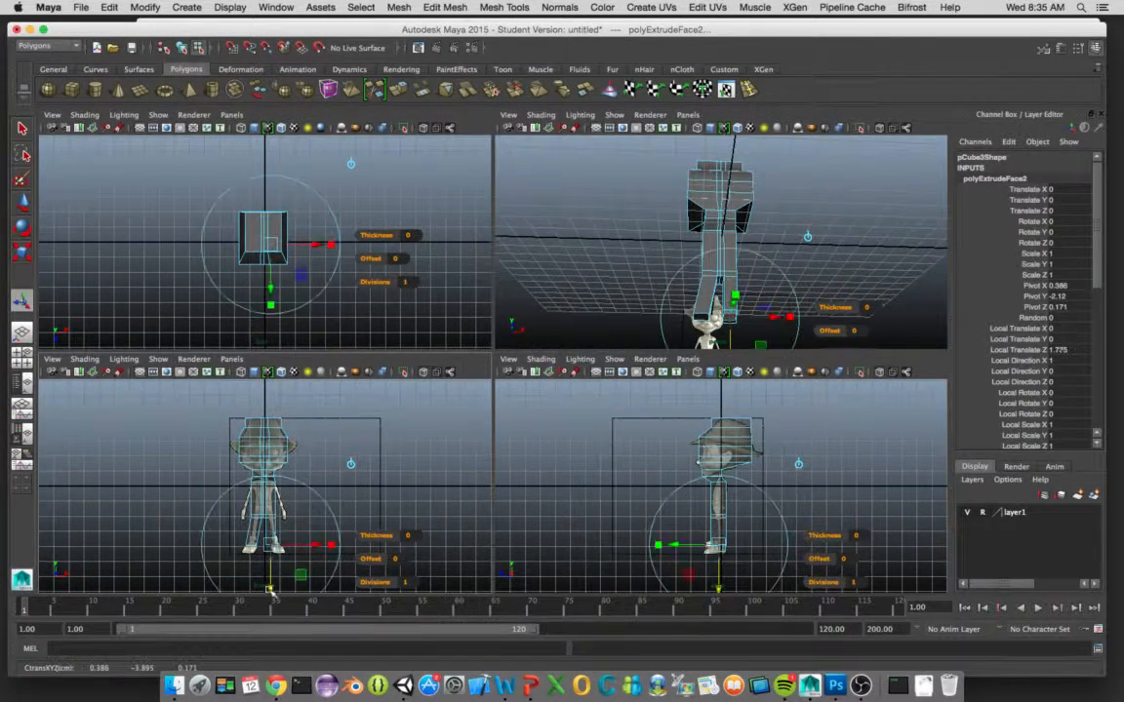
left_click_drag(316, 547, 323, 551)
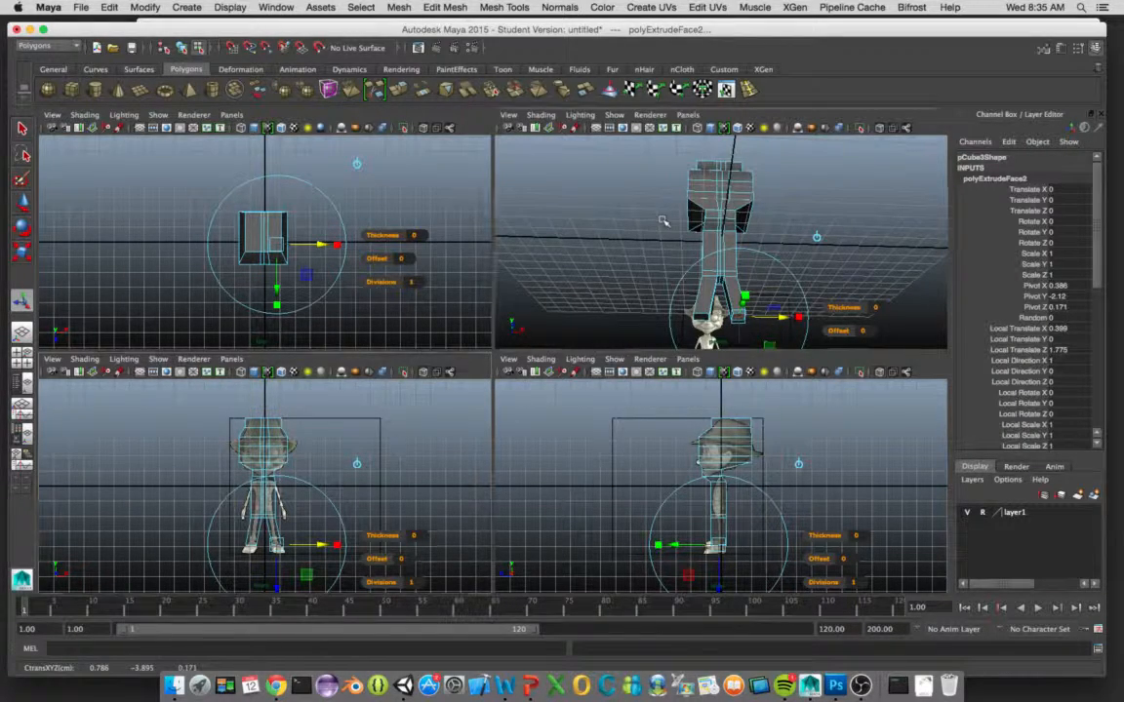
Step: Return the mesh to object mode and examine the extruded legs and body from several angles
left_click_drag(664, 220, 644, 250, "alt")
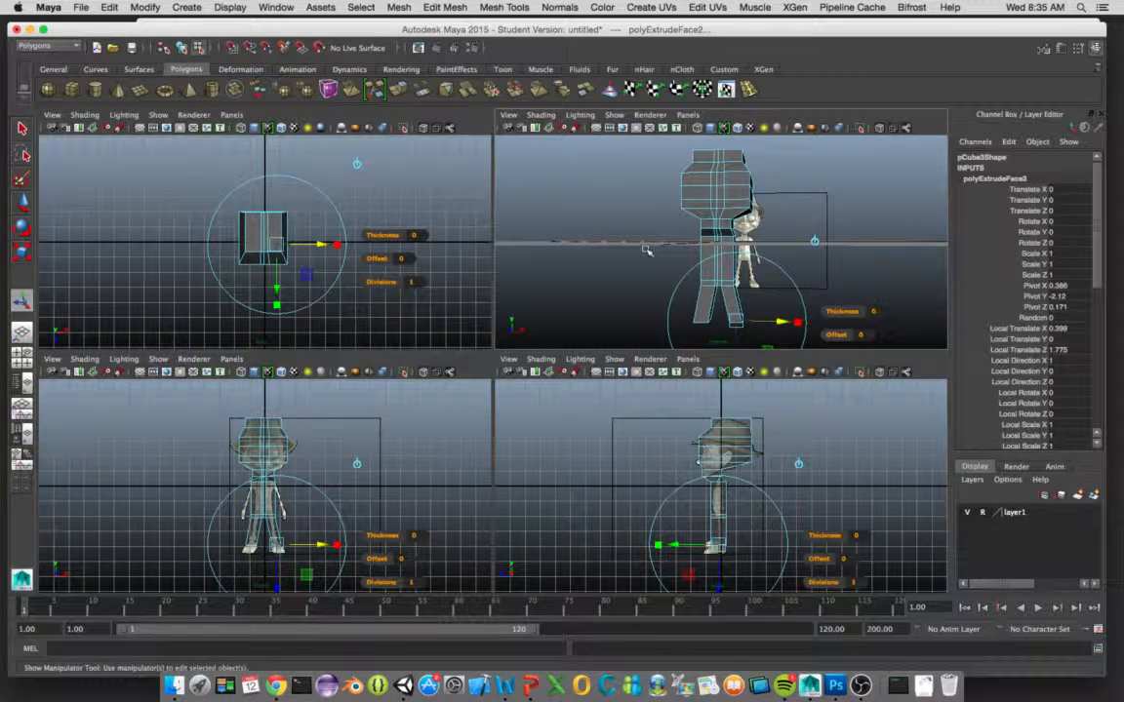
left_click_drag(644, 251, 673, 259, "alt")
right_click(694, 198)
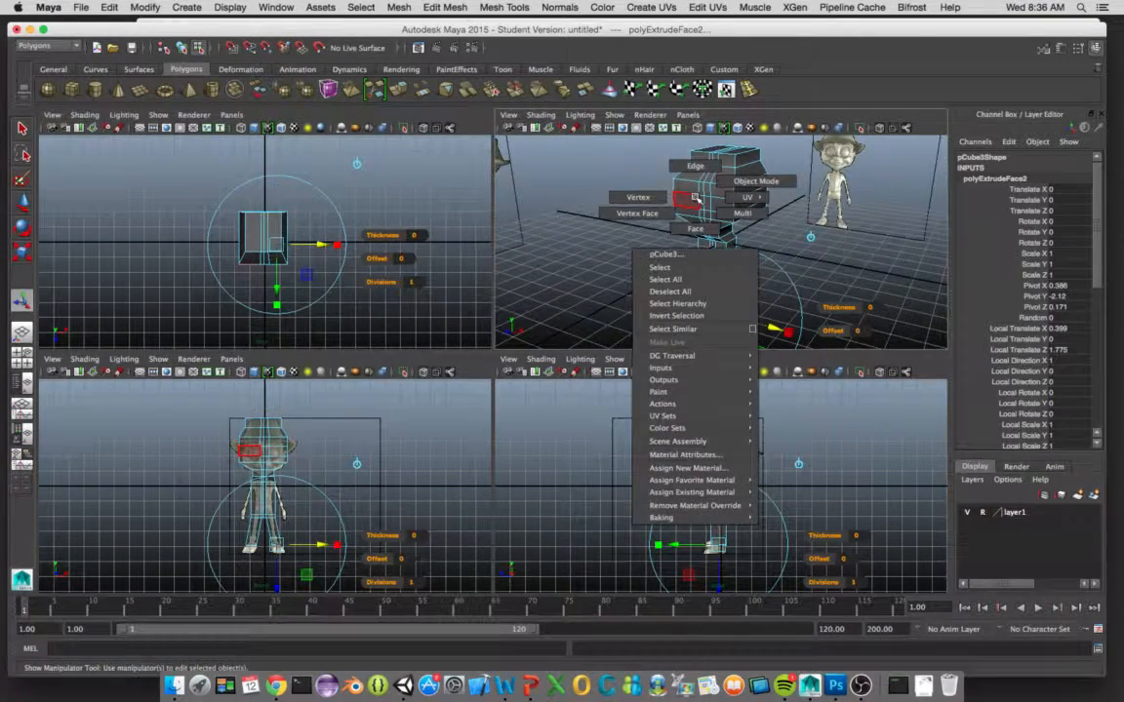
left_click(731, 181)
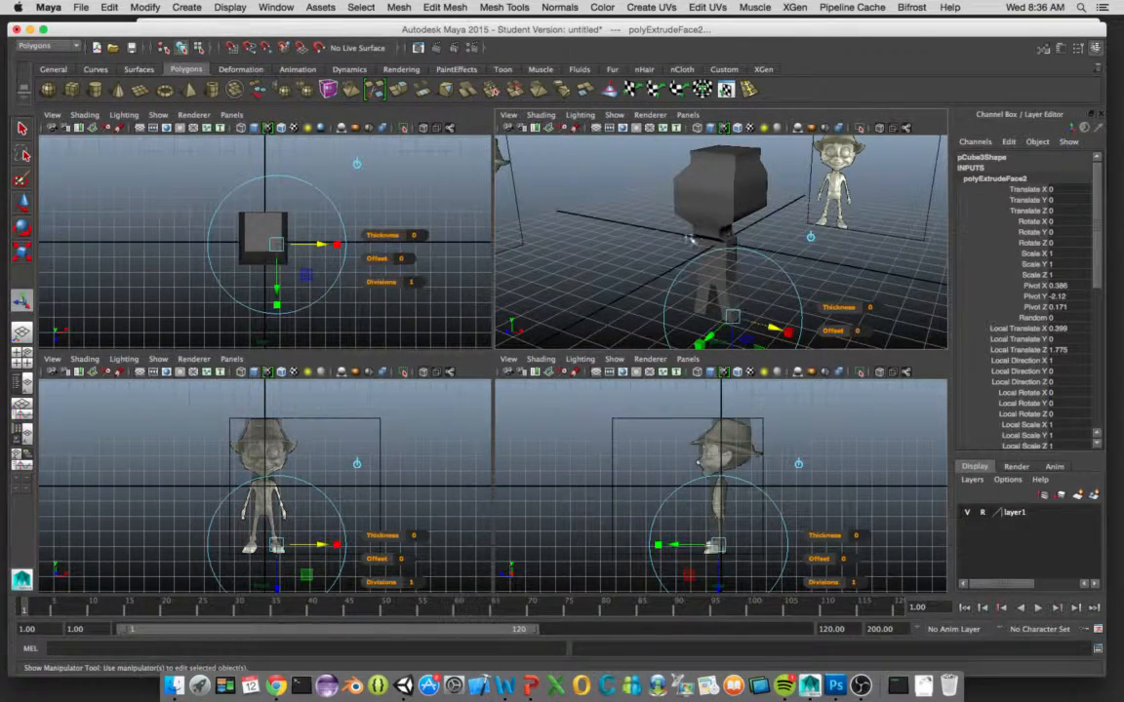
key("q")
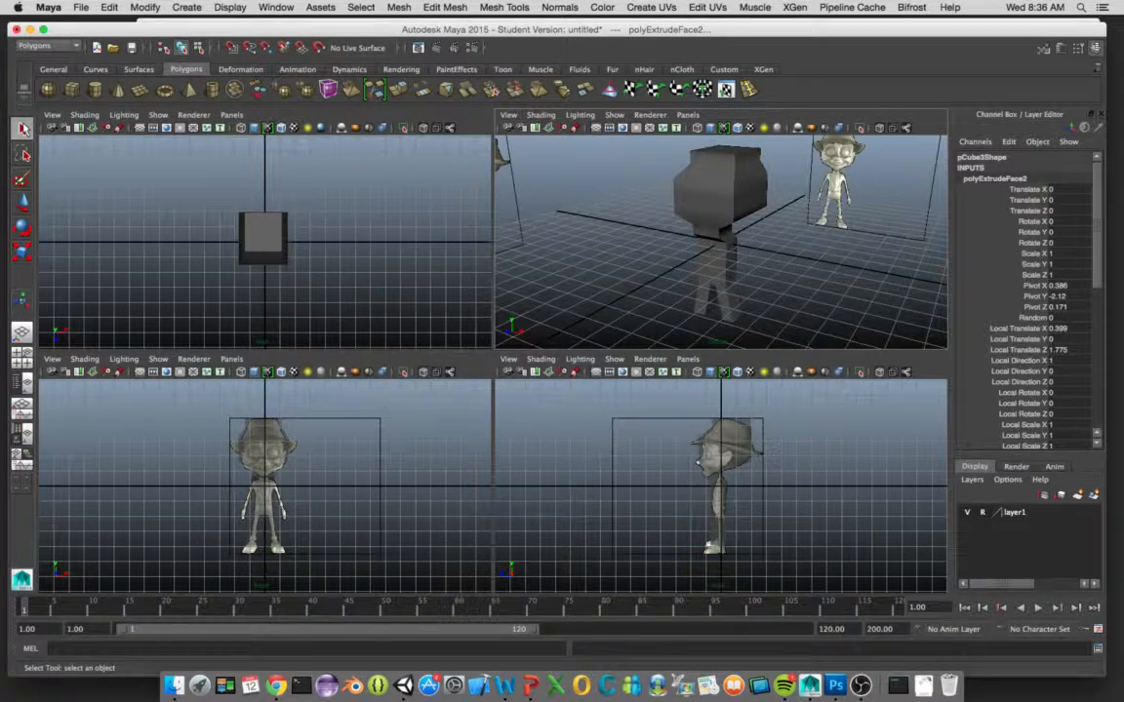
left_click_drag(671, 301, 775, 289, "alt")
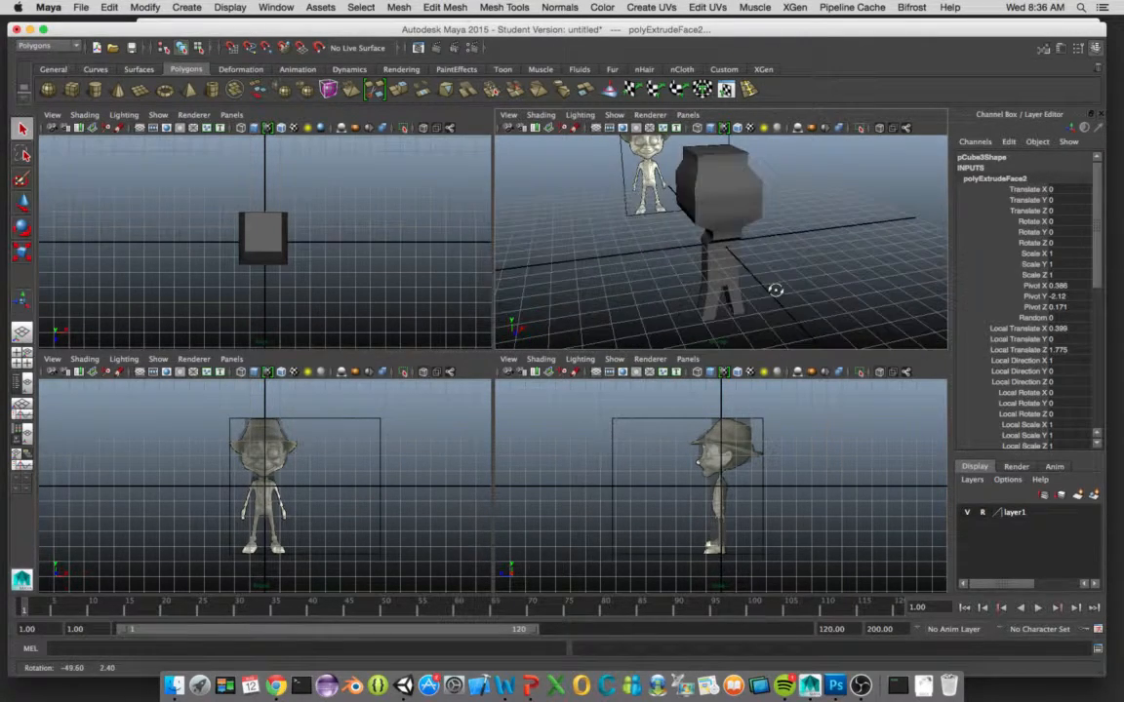
left_click_drag(748, 227, 747, 260, "alt")
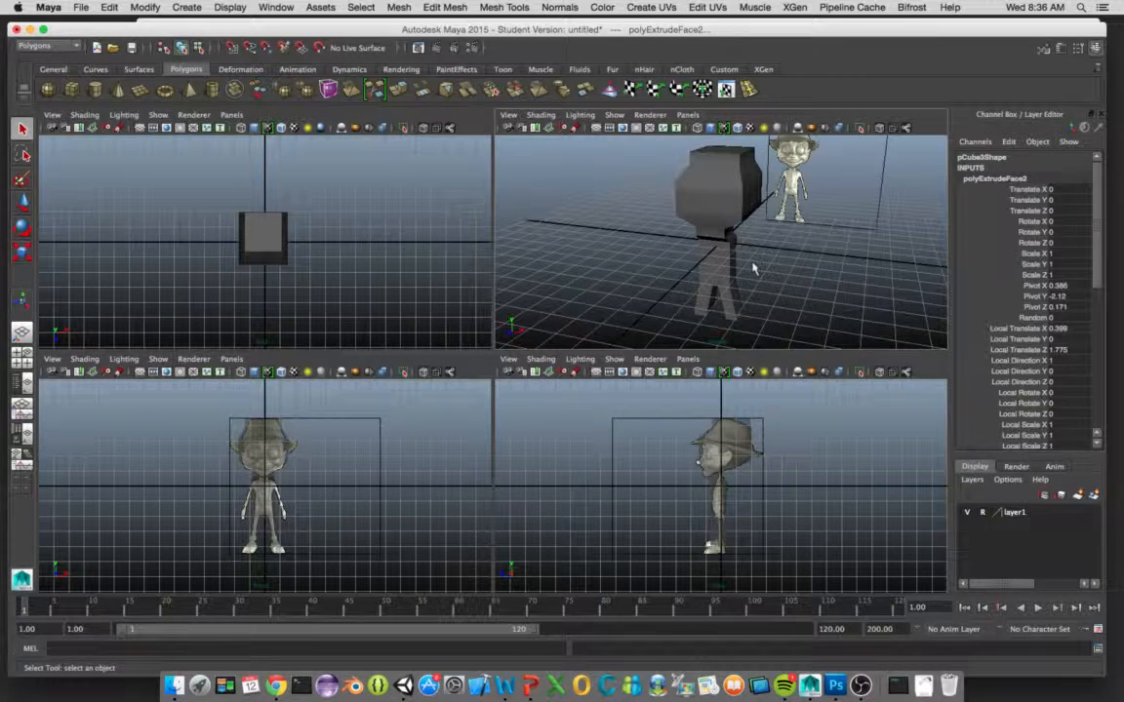
mouse_move(753, 272)
left_mouse_down("alt")
mouse_move(718, 272)
mouse_move(767, 270)
left_mouse_up("alt")
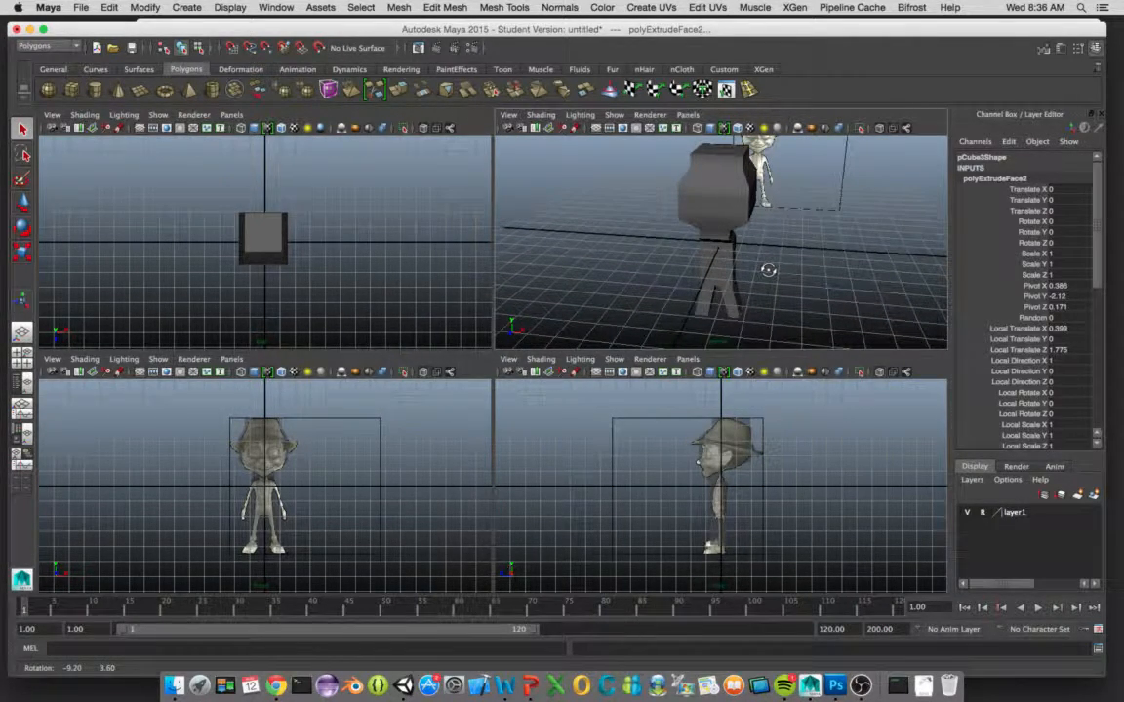
left_click_drag(767, 270, 766, 311, "alt")
Step: Select the character mesh and insert a horizontal edge loop around the upper torso
left_click(717, 219)
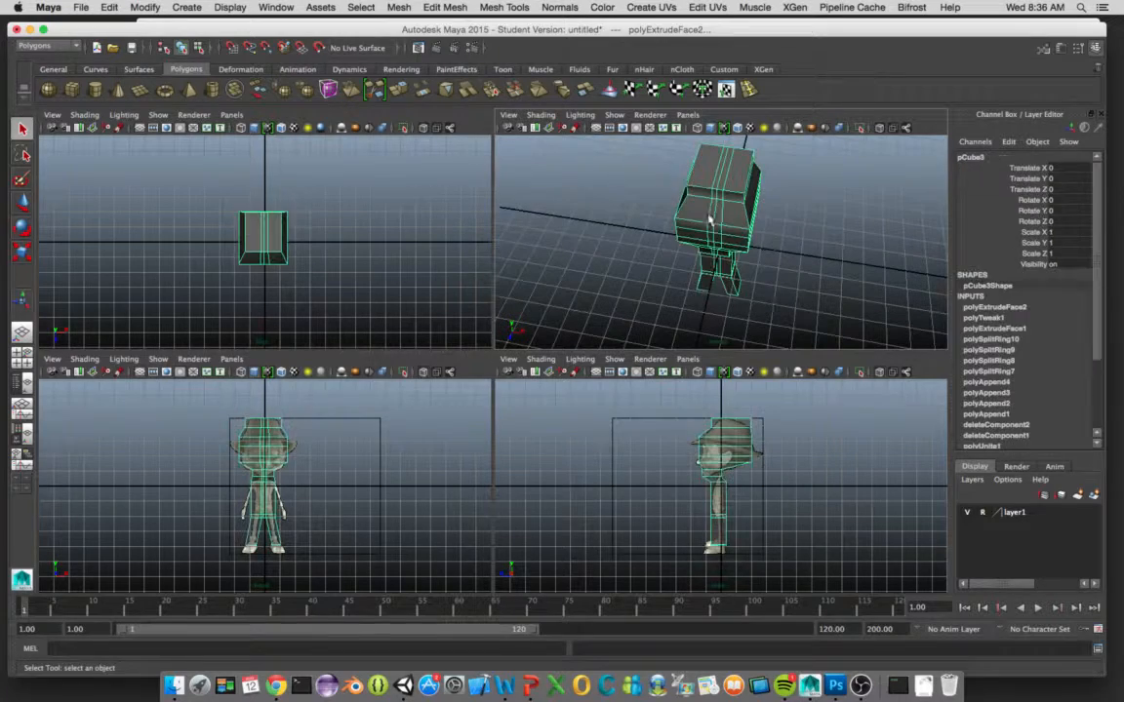
left_click_drag(740, 246, 786, 223, "alt")
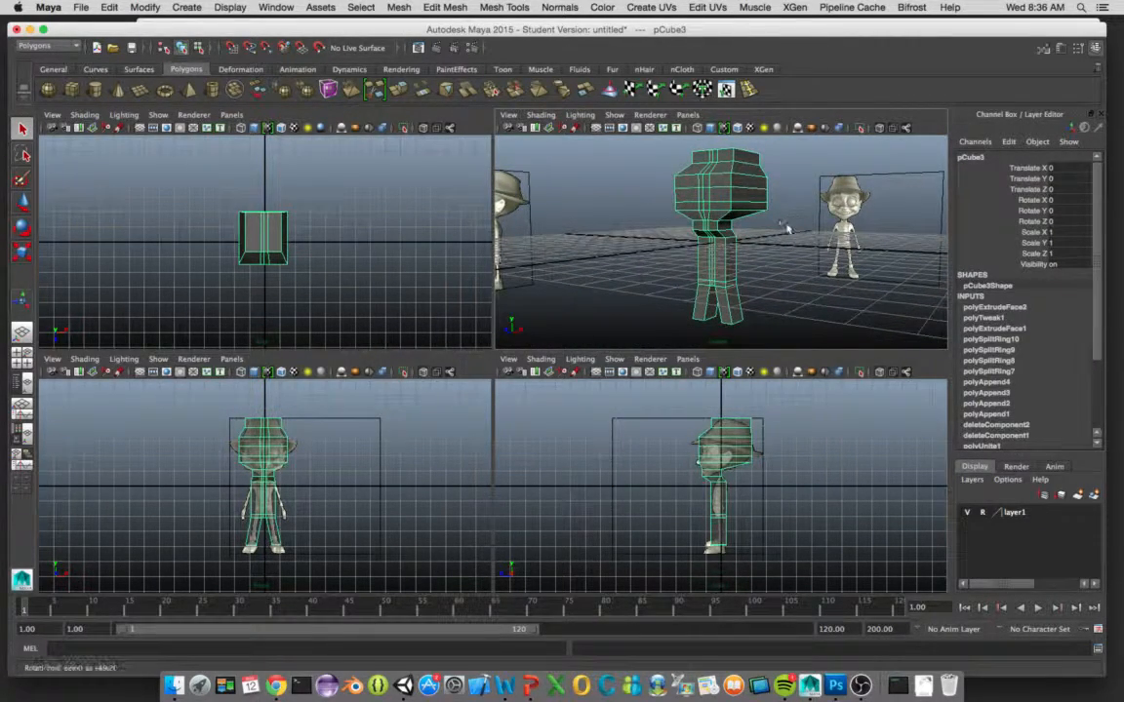
left_click(750, 92)
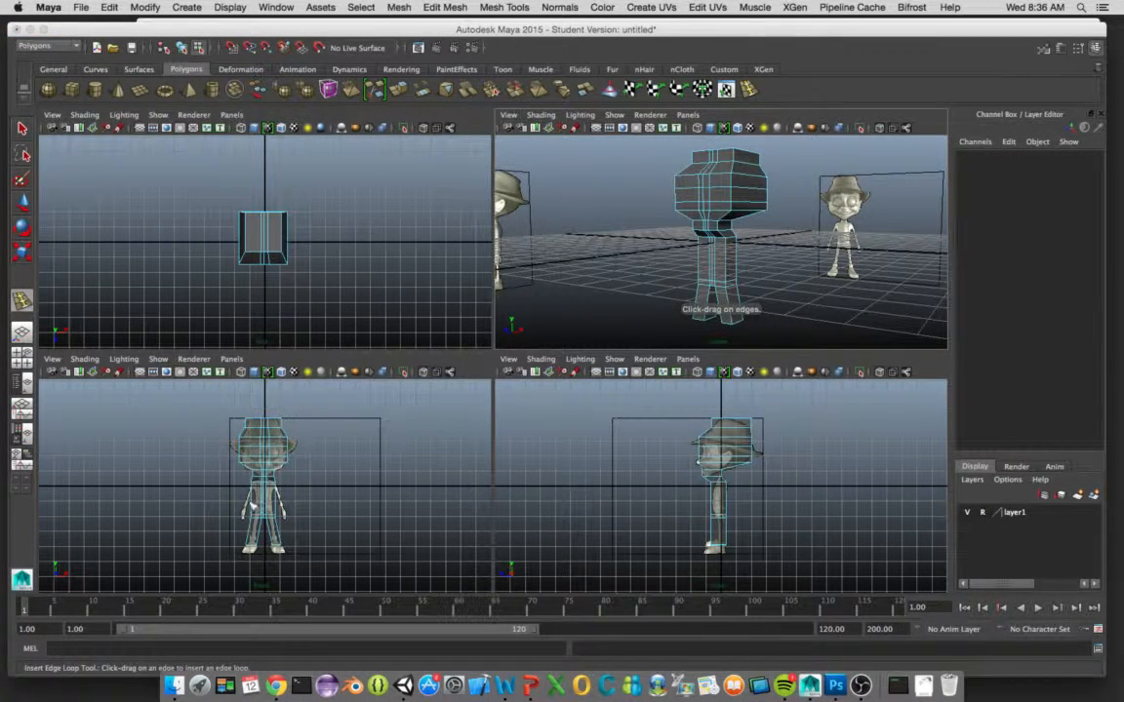
left_click(255, 496)
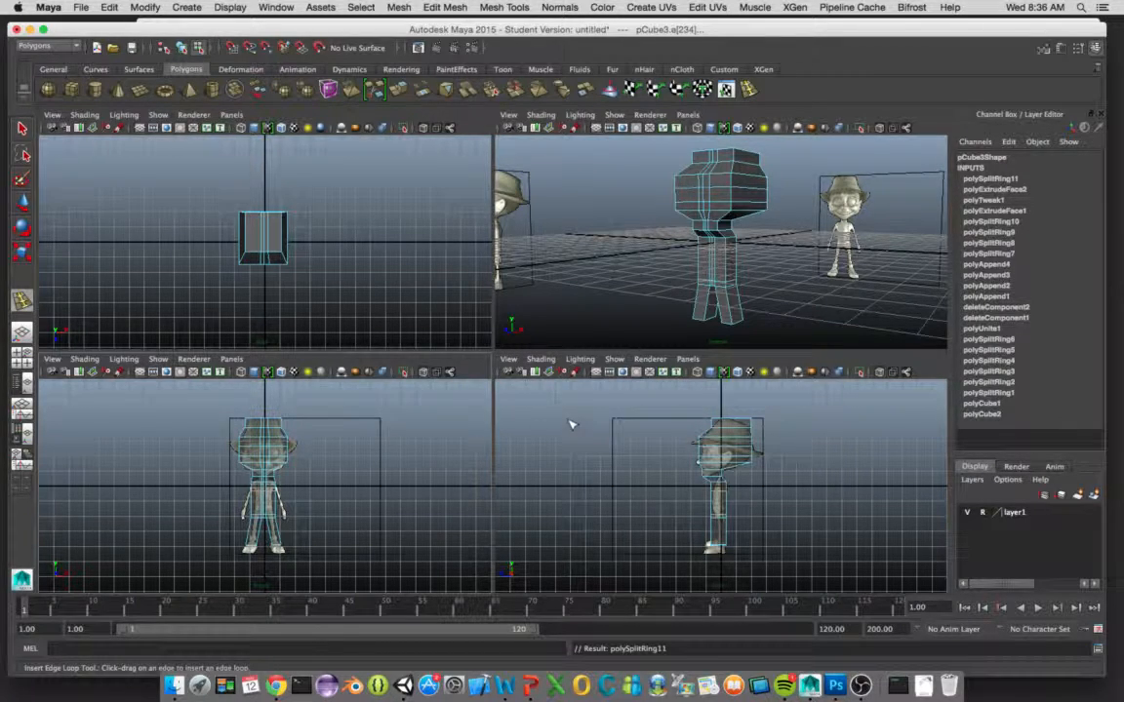
mouse_move(742, 293)
left_mouse_down("alt")
mouse_move(752, 289)
mouse_move(739, 295)
left_mouse_up("alt")
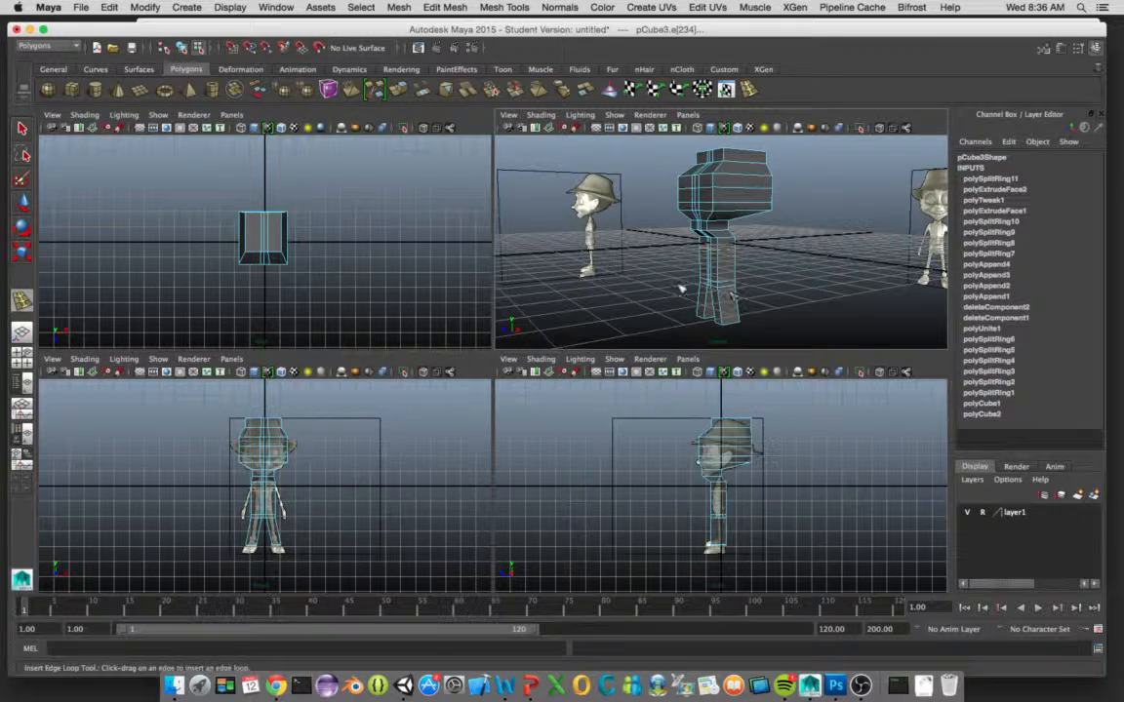
right_click(722, 261)
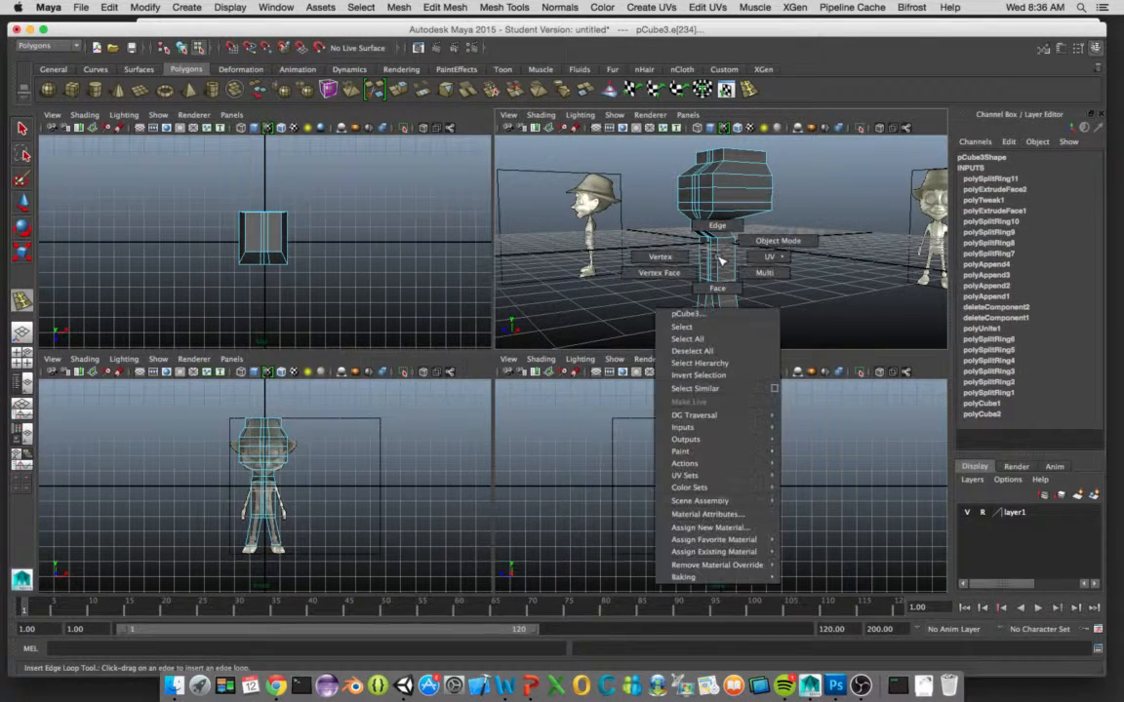
right_click_drag(720, 288, 721, 288)
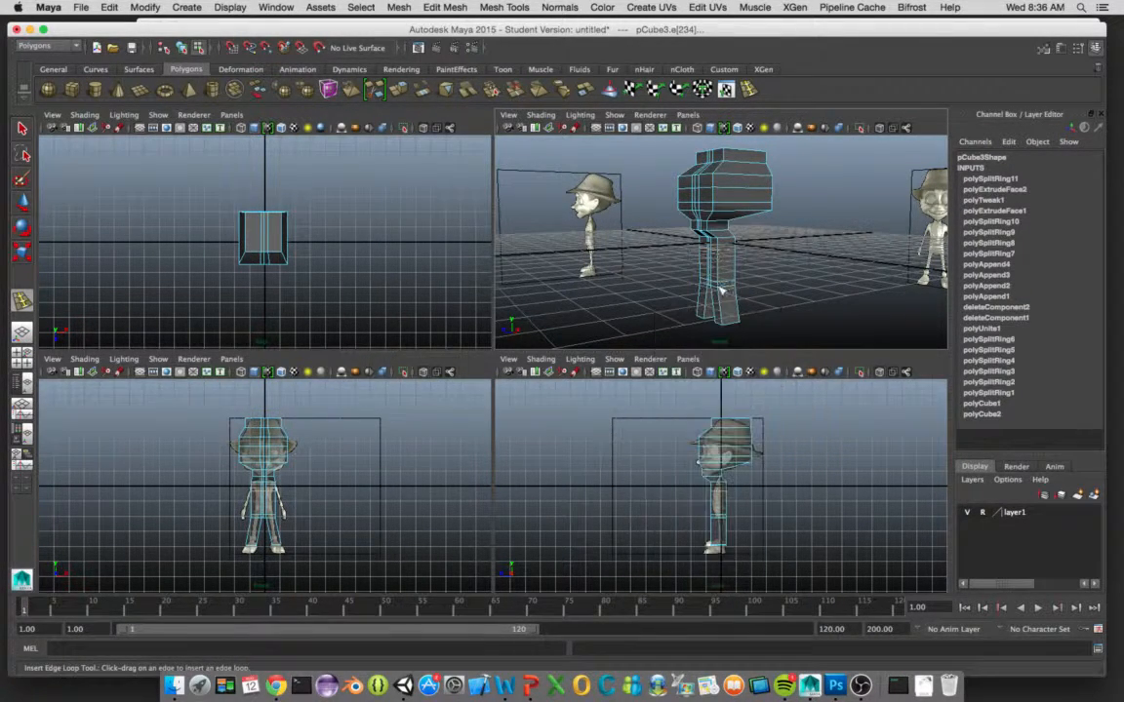
left_click(726, 245)
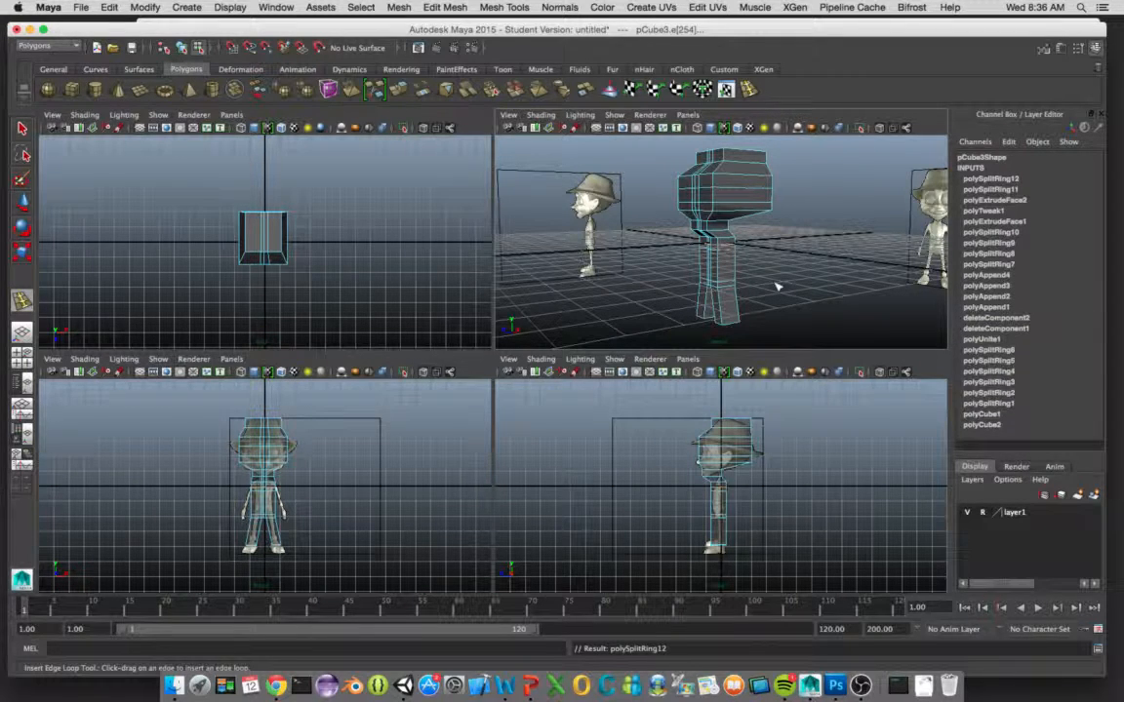
key("ctrl+z")
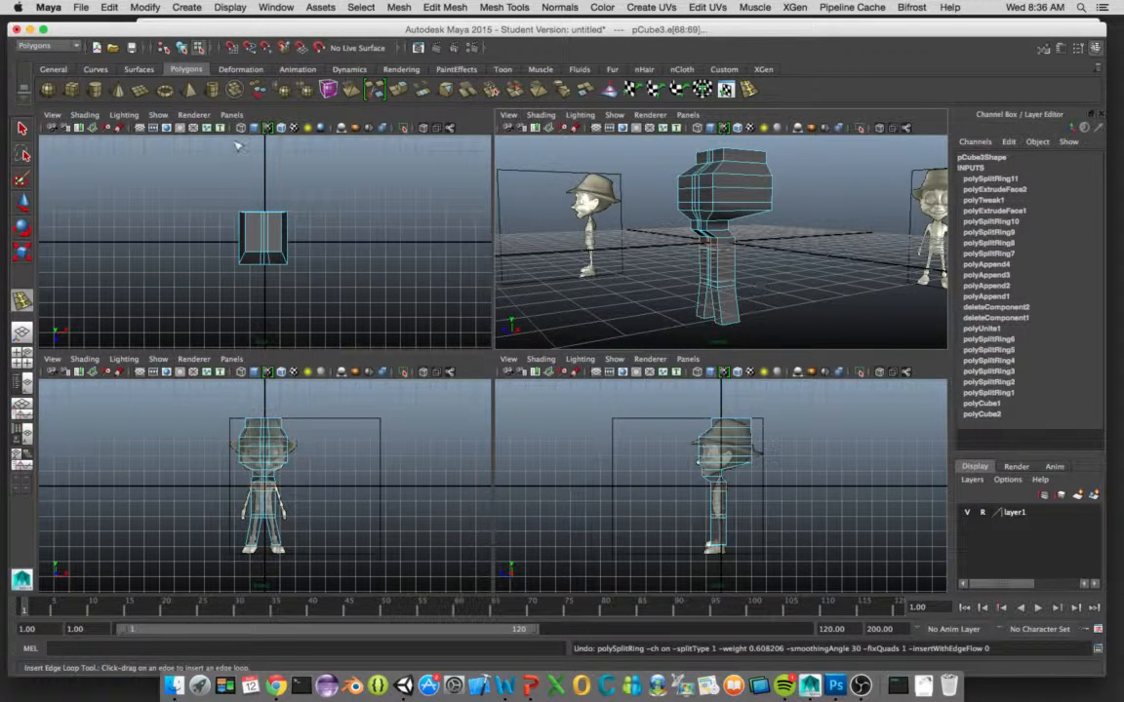
Step: Extrude the upper torso's side face and shift the extruded end about 1.95 forward and 1.11 down
left_click(22, 127)
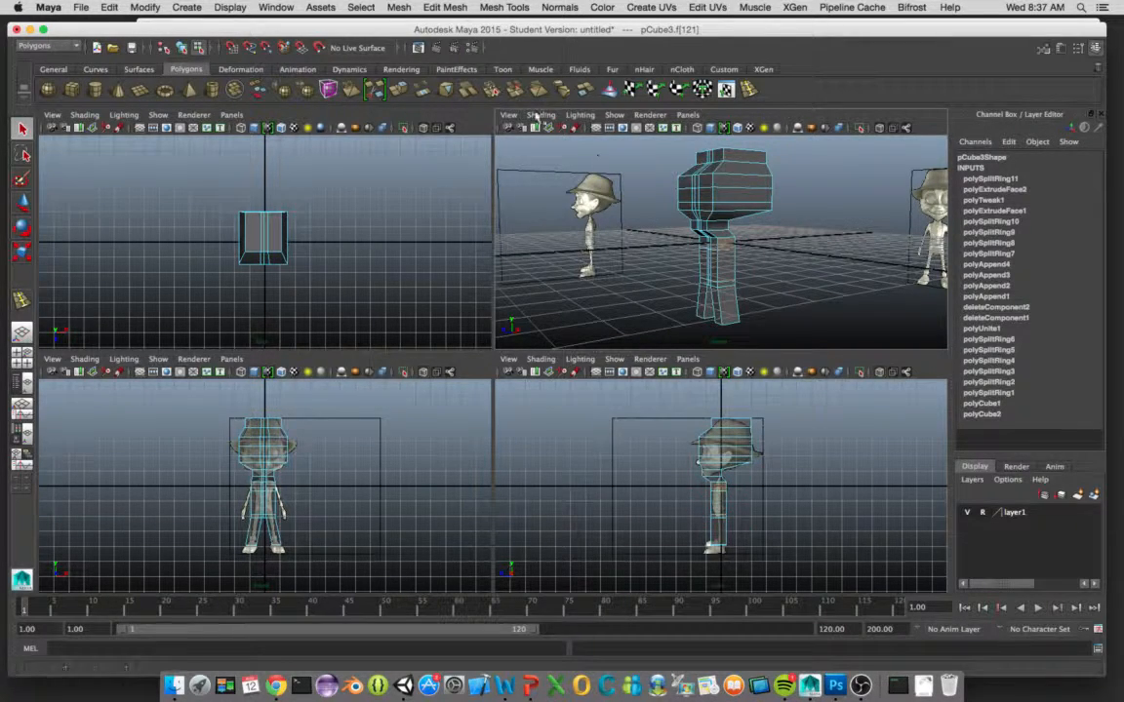
left_click(399, 90)
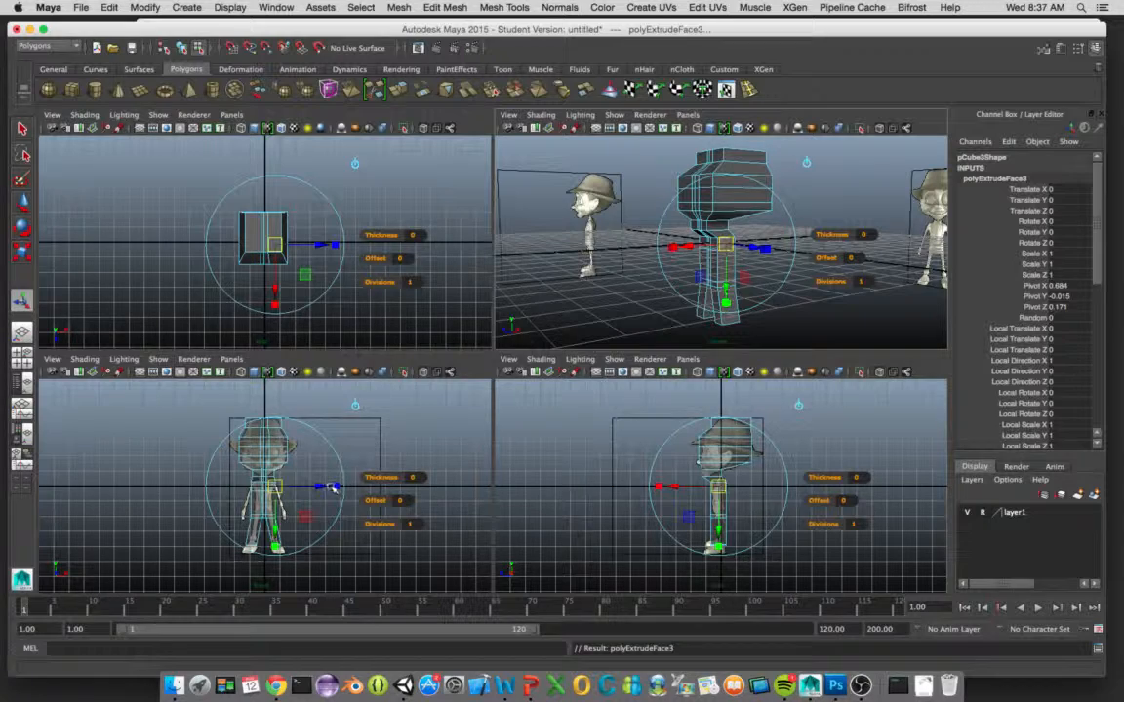
left_click_drag(333, 487, 453, 496)
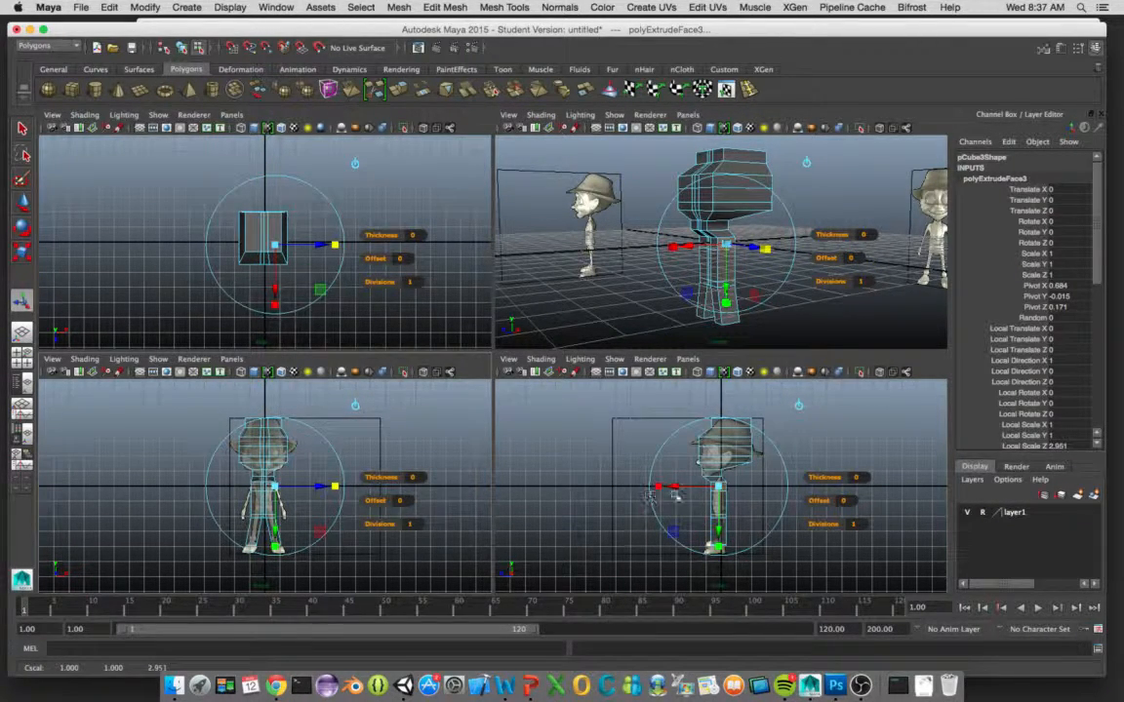
left_click_drag(675, 494, 618, 481)
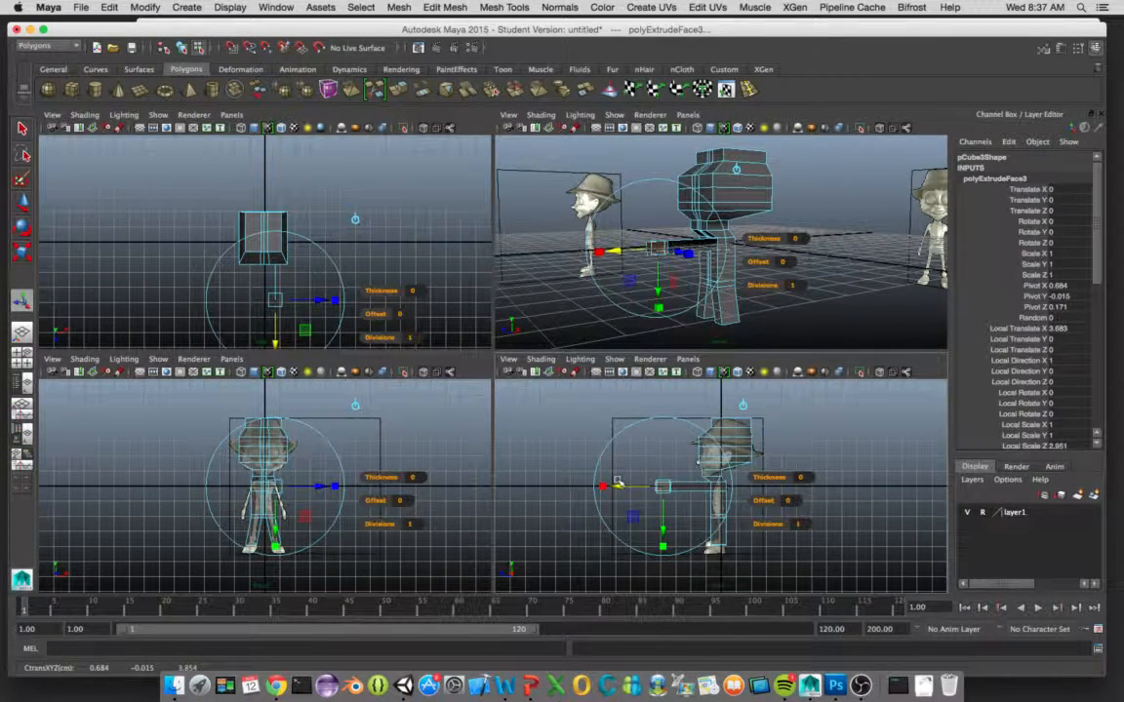
left_click_drag(663, 531, 680, 550)
left_click_drag(629, 509, 638, 506)
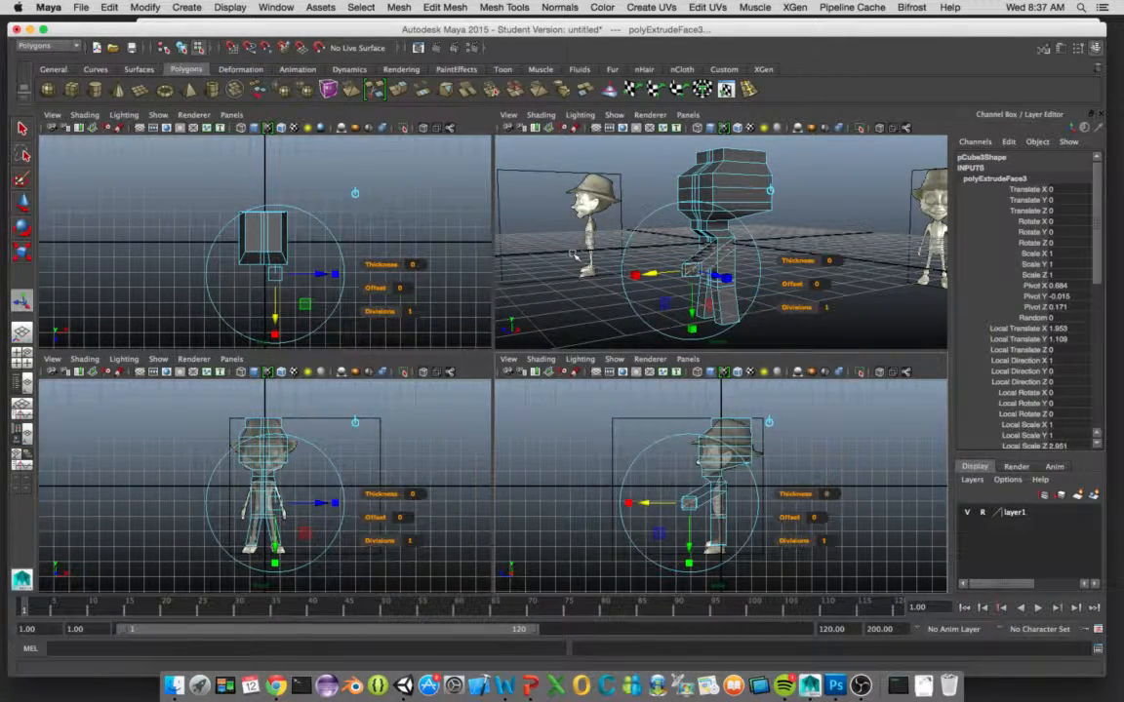
Step: Enlarge the extruded face, pull it about 5.68 outward as the first arm, and align its end with the torso's depth
left_click_drag(515, 227, 624, 256, "alt")
left_click_drag(777, 275, 798, 281)
left_click_drag(718, 318, 751, 341)
left_click_drag(695, 276, 615, 278)
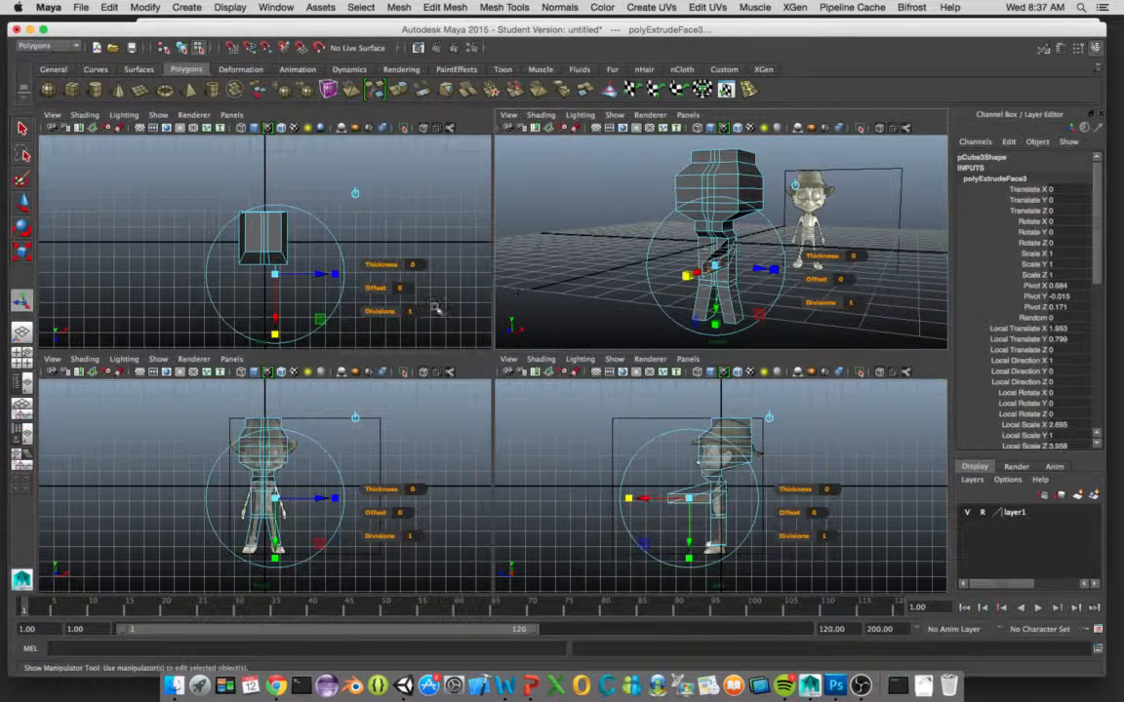
left_click_drag(321, 276, 405, 270)
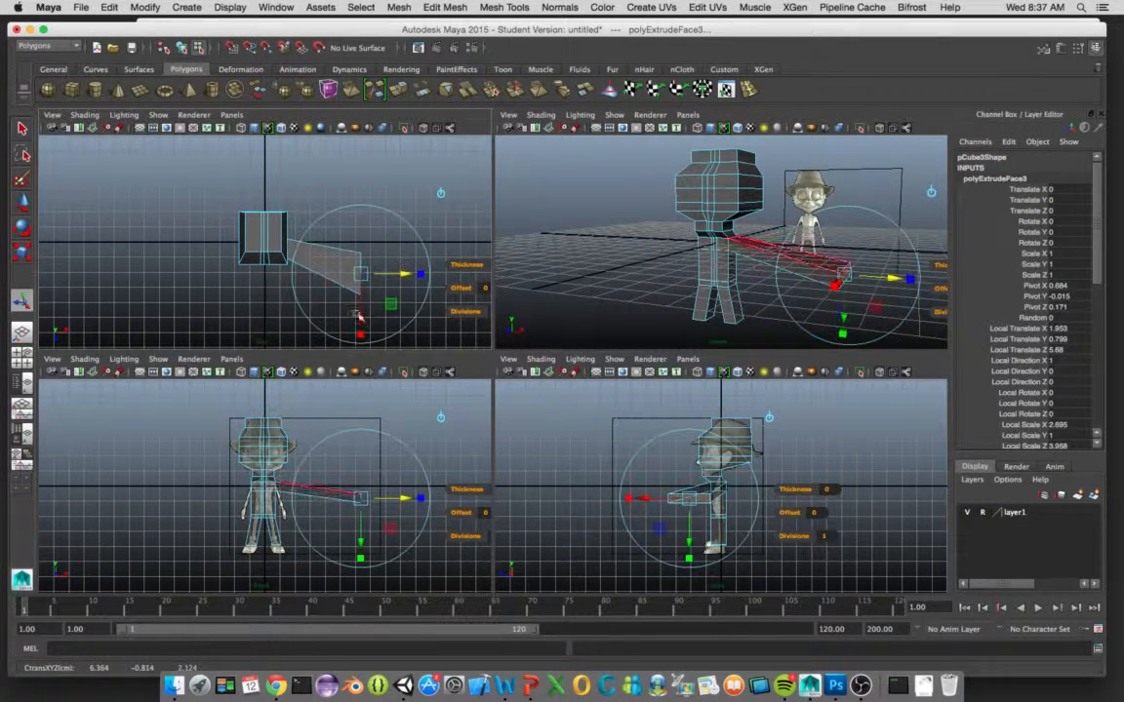
left_click_drag(361, 318, 369, 285)
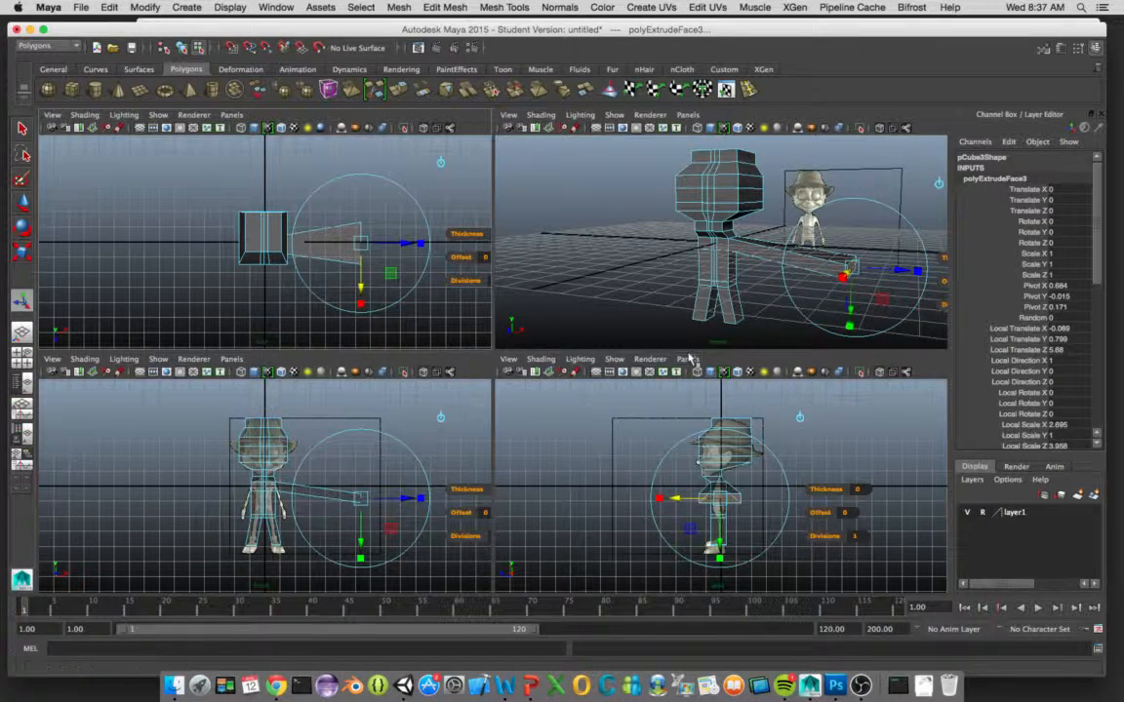
Step: Select the opposite side face of the upper torso and extrude it about 4.7 outward as the second arm
key("bracketleft")
key("bracketleft")
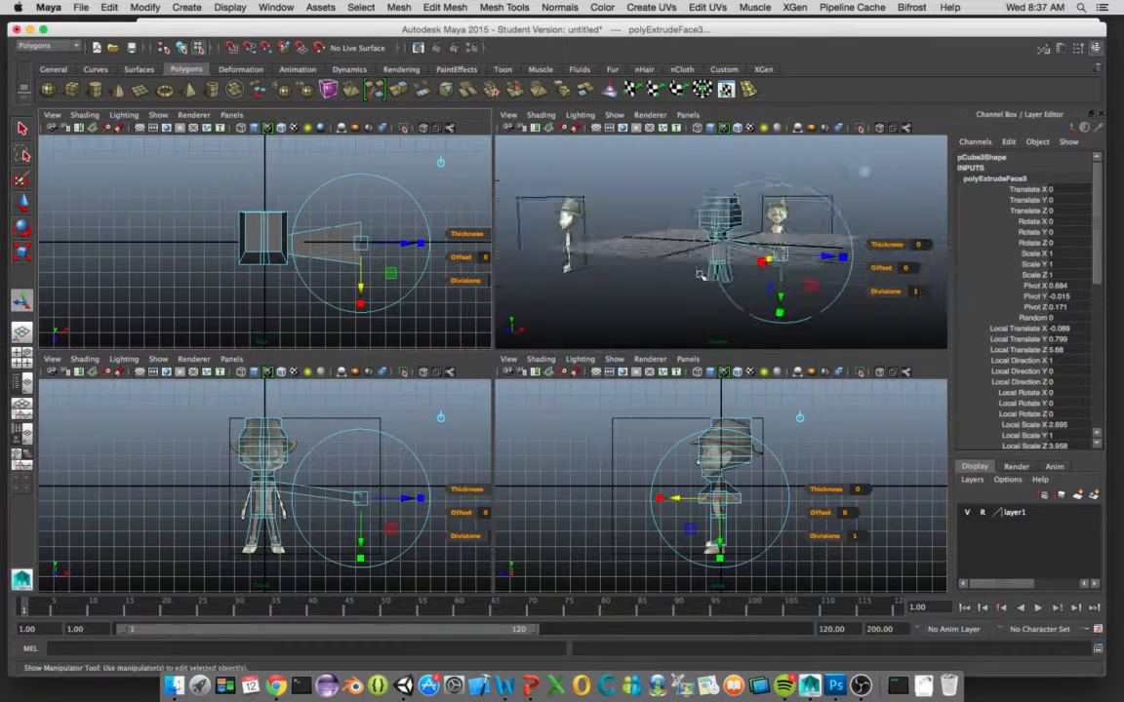
key("bracketright")
key("bracketright")
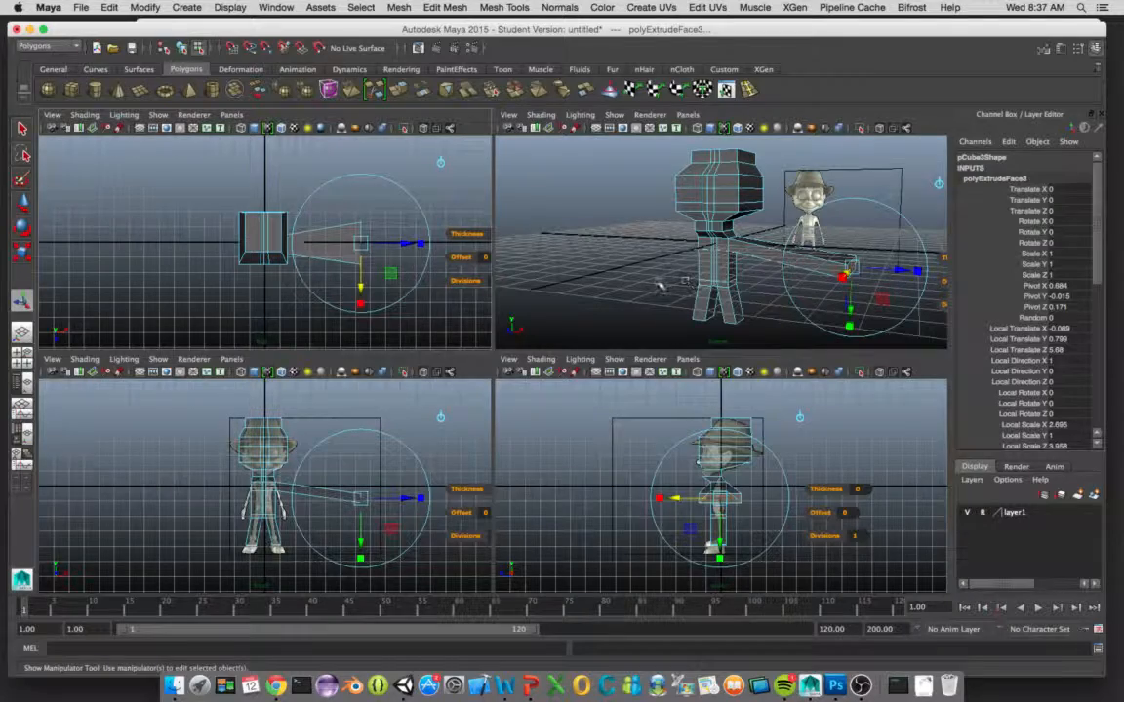
left_click_drag(656, 256, 840, 271, "alt")
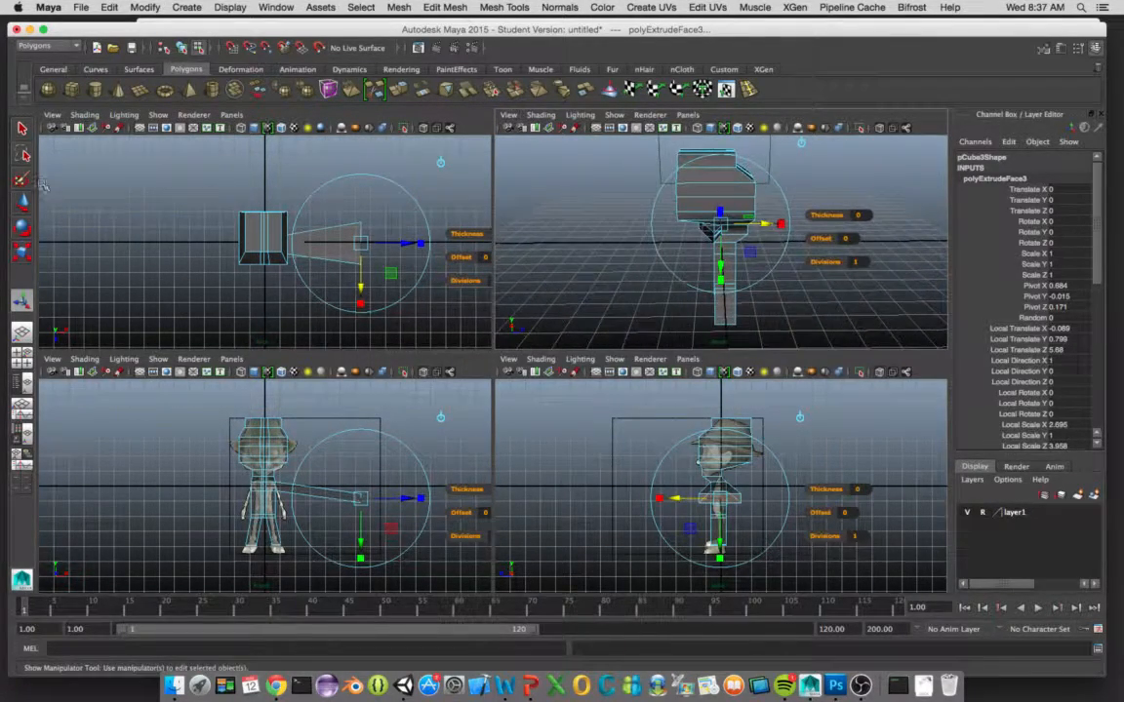
left_click(21, 127)
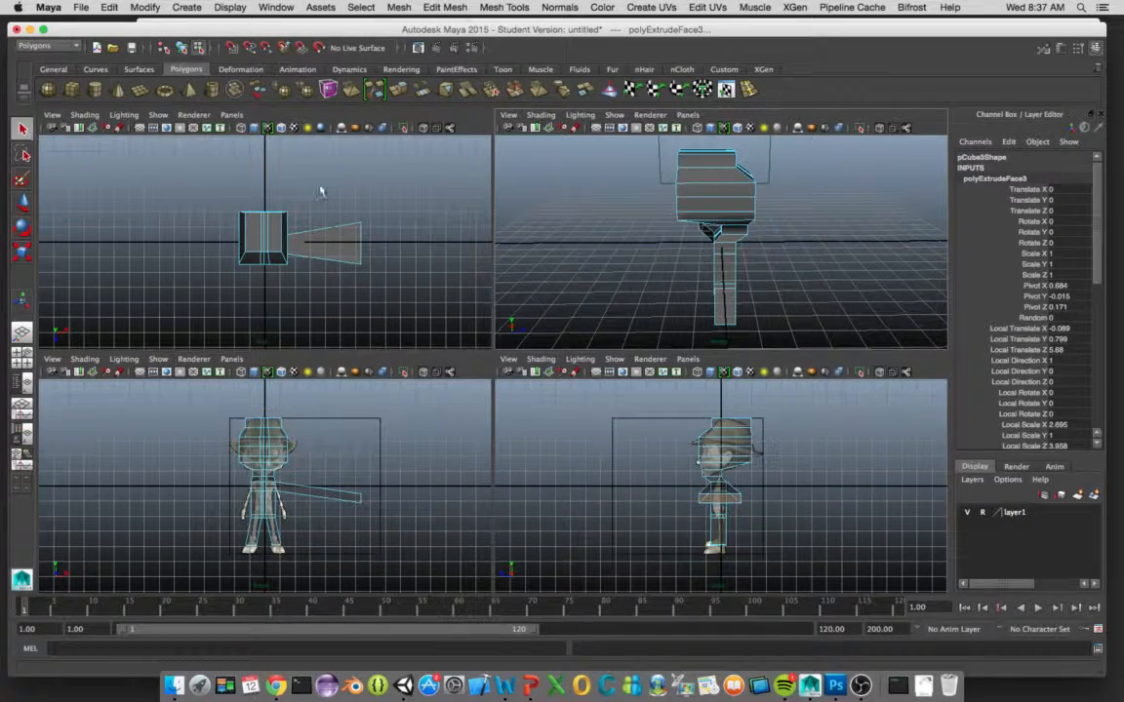
left_click(727, 252)
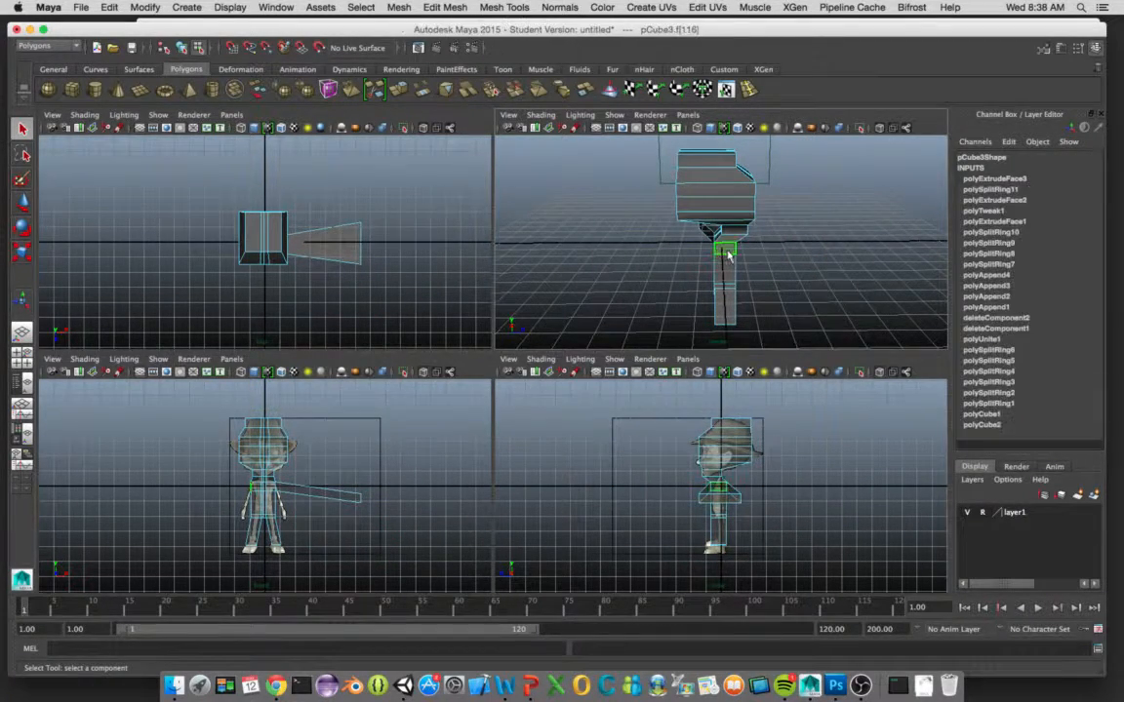
left_click_drag(662, 296, 593, 270, "alt")
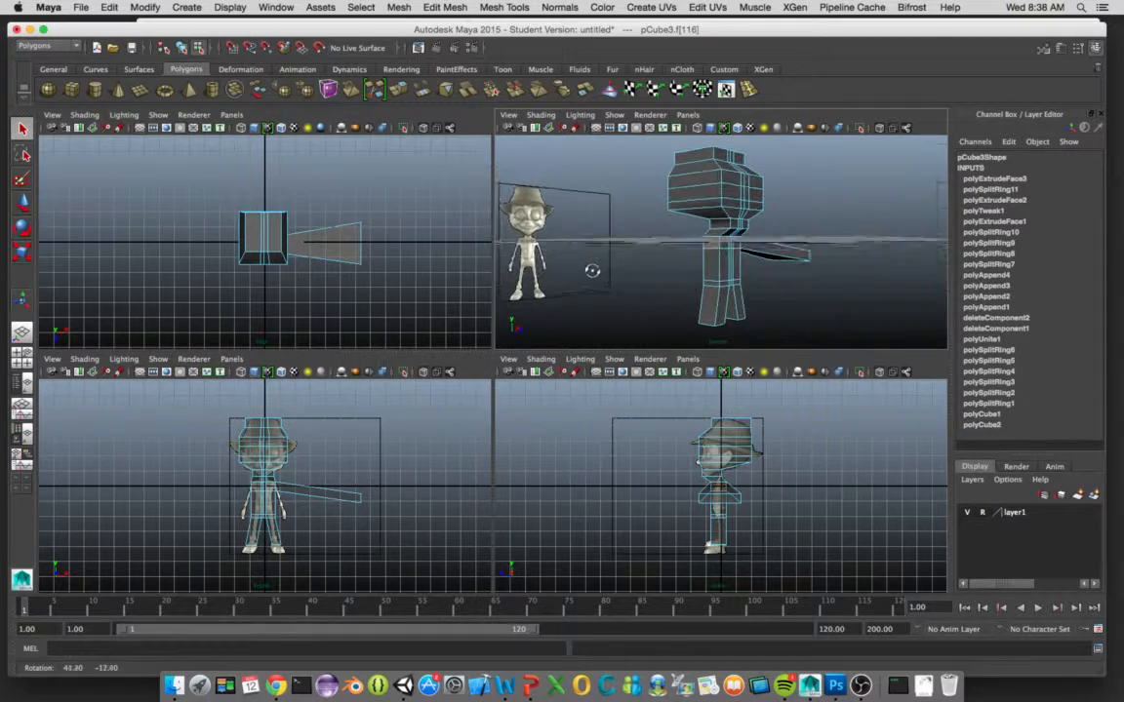
left_click(398, 90)
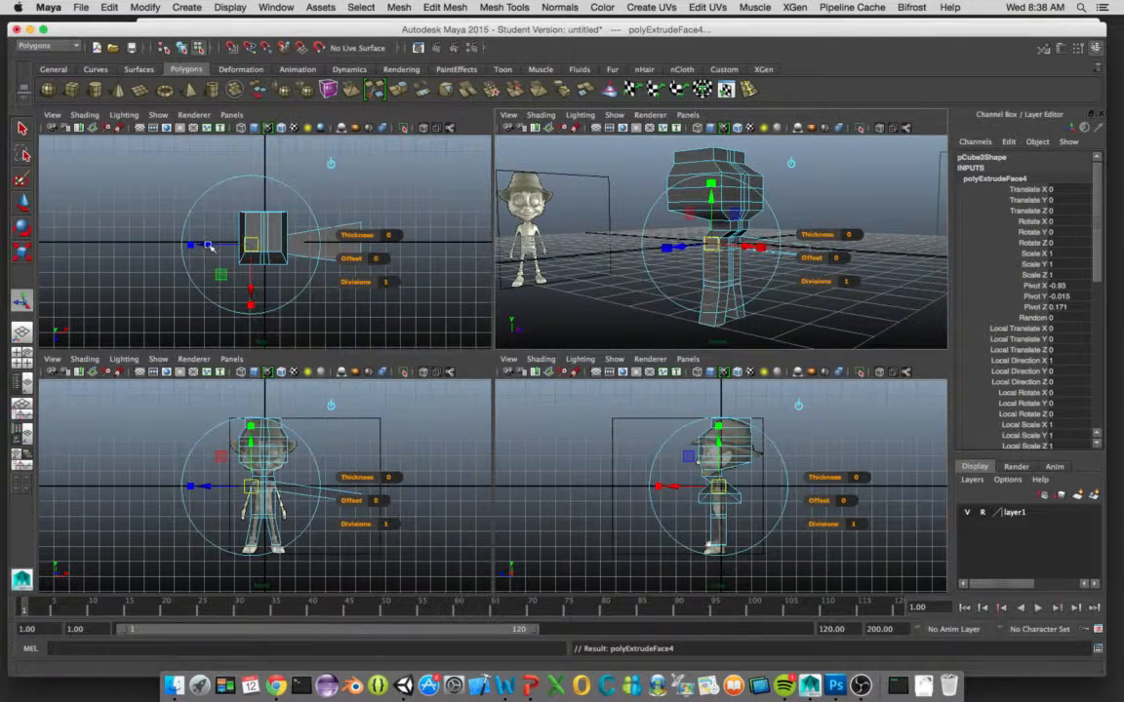
left_click_drag(208, 245, 138, 244)
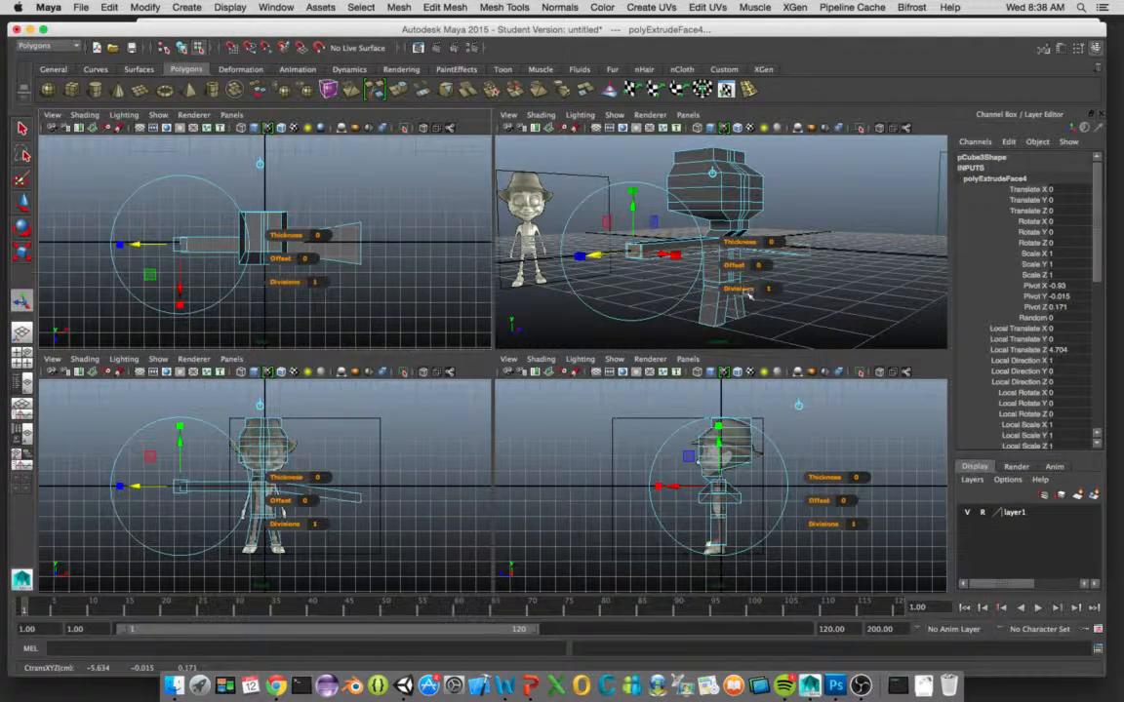
Step: Select the flared first arm's faces and scale them narrower from front to back
left_click_drag(749, 296, 830, 278, "alt")
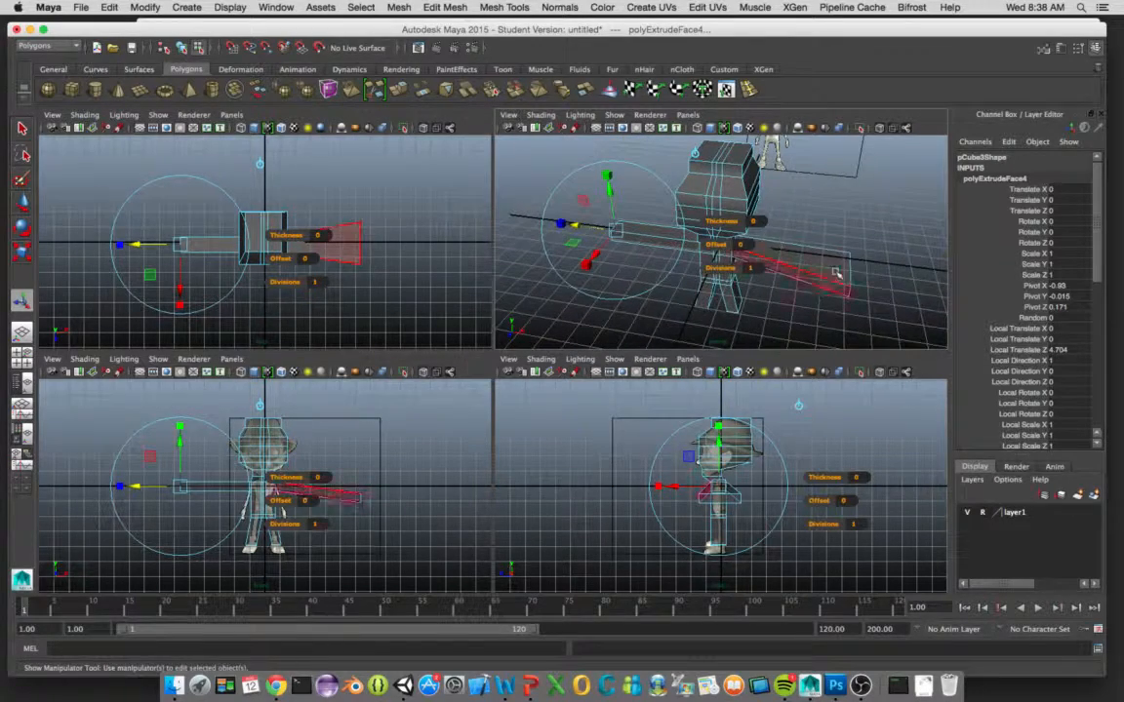
key("q")
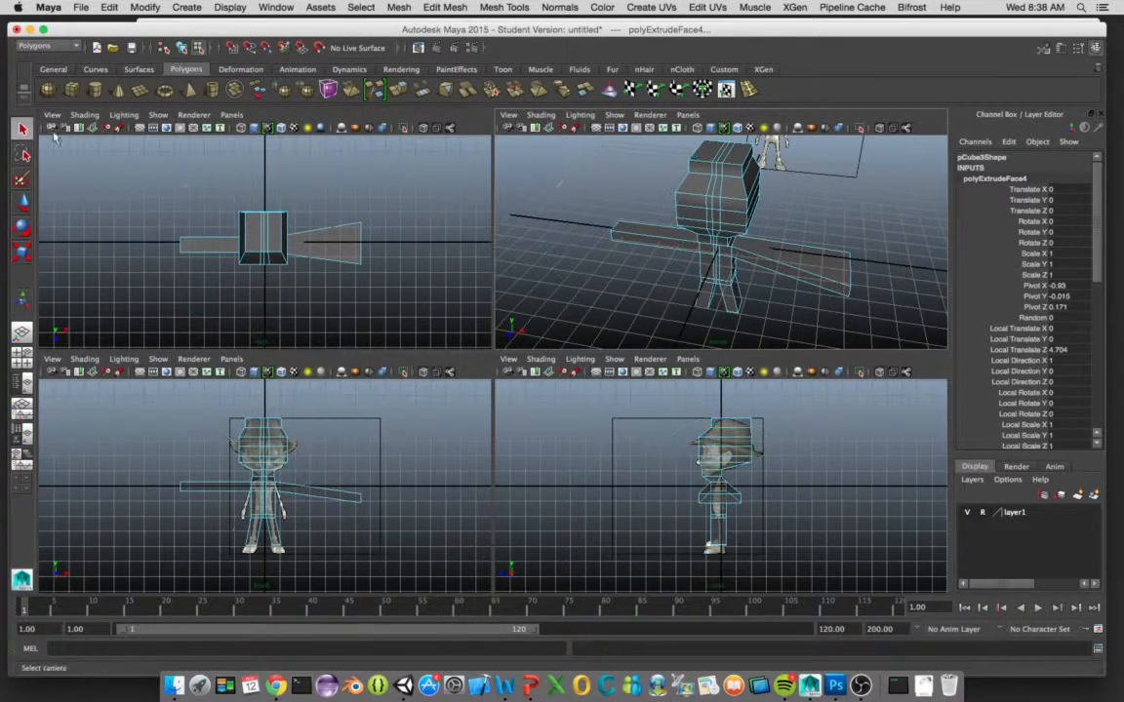
left_click(848, 252)
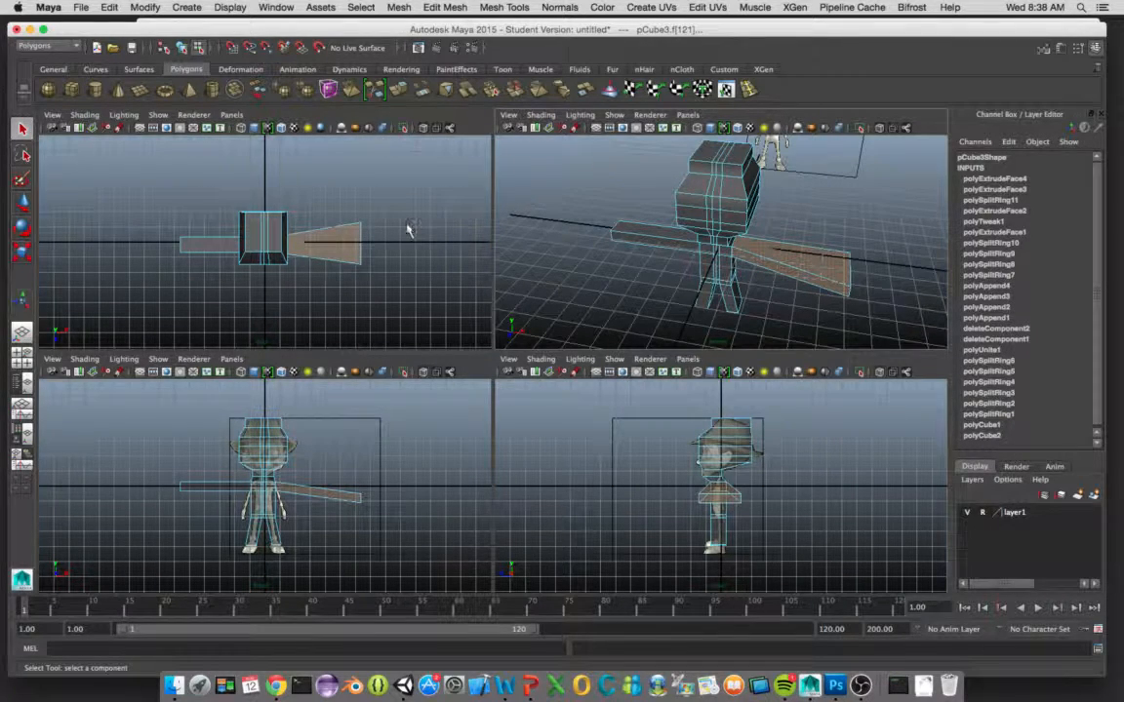
key("r")
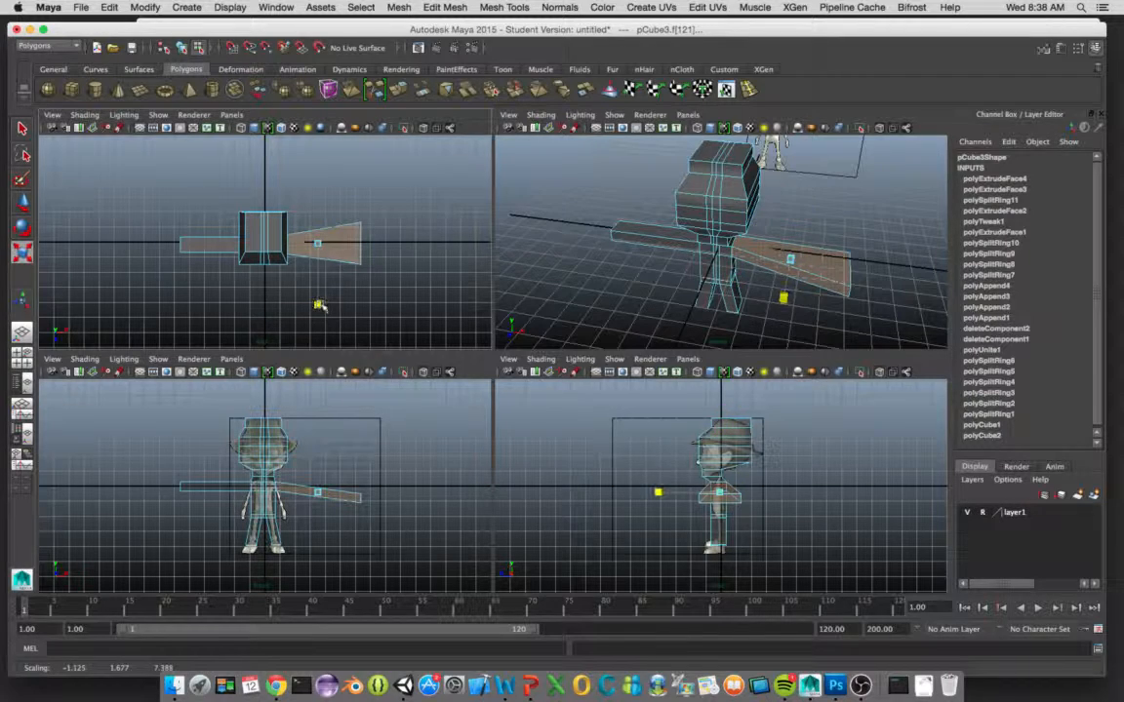
left_click_drag(319, 305, 324, 280)
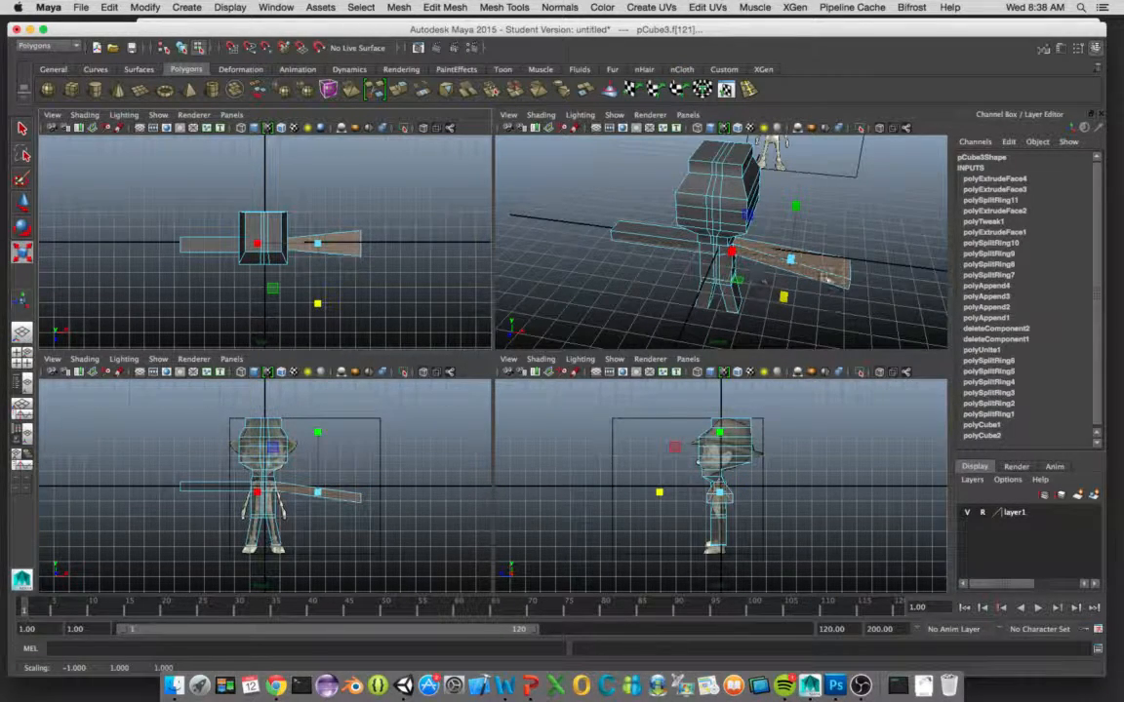
left_click_drag(854, 277, 949, 219, "alt")
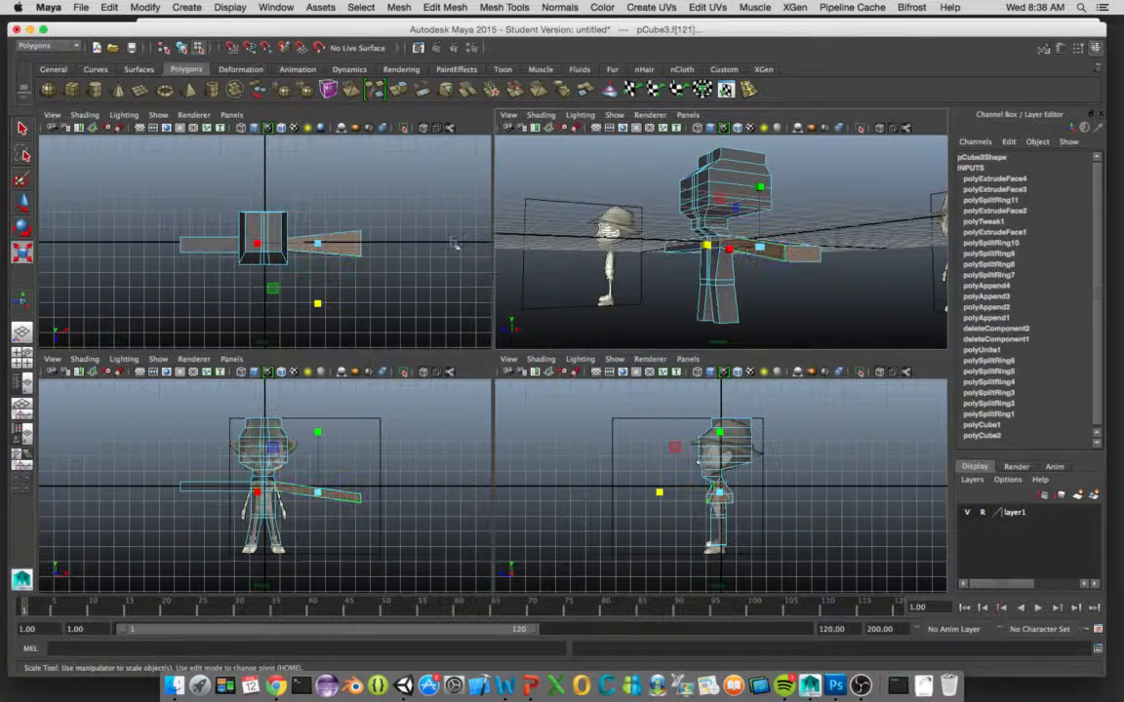
Step: Select only the first arm's end face and scale its depth down to match the arm's width at the shoulder
left_click(22, 130)
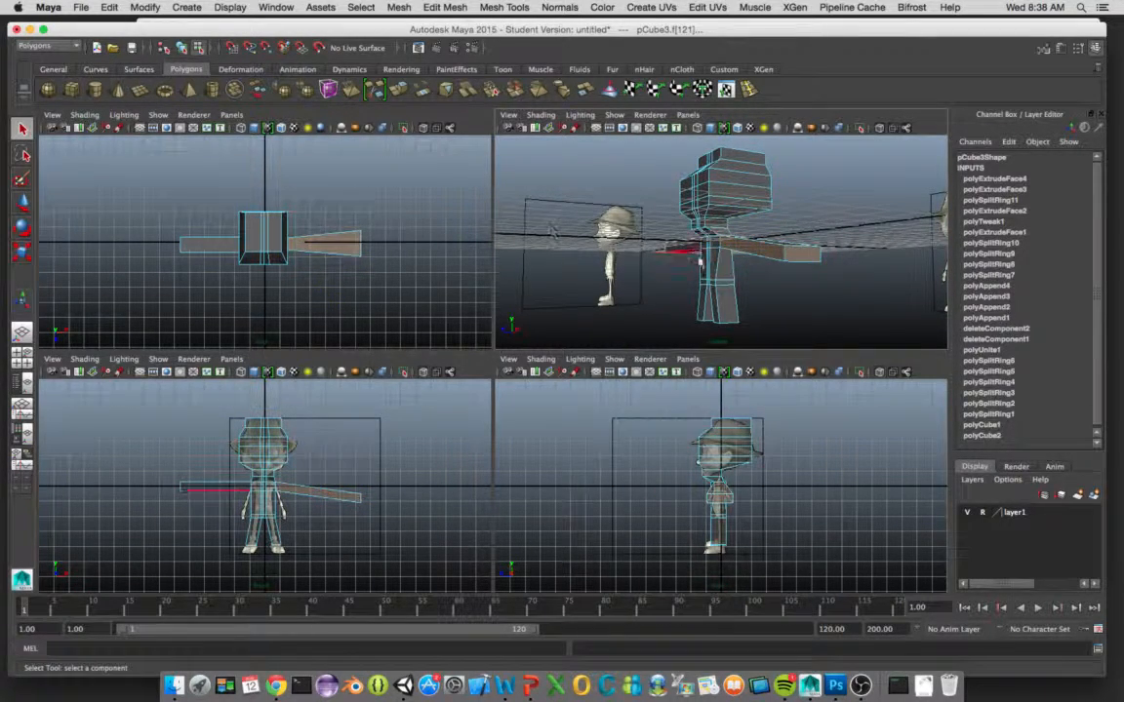
left_click(814, 275)
left_click(791, 260)
key("Delete")
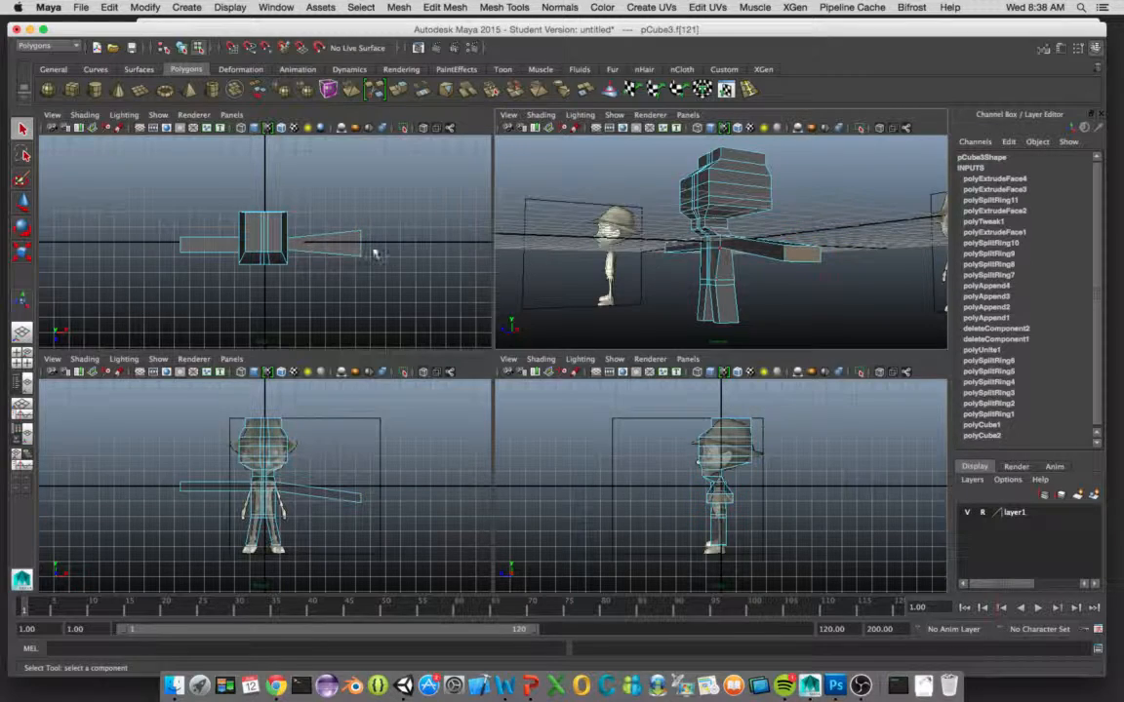
key("r")
left_click_drag(361, 183, 359, 216)
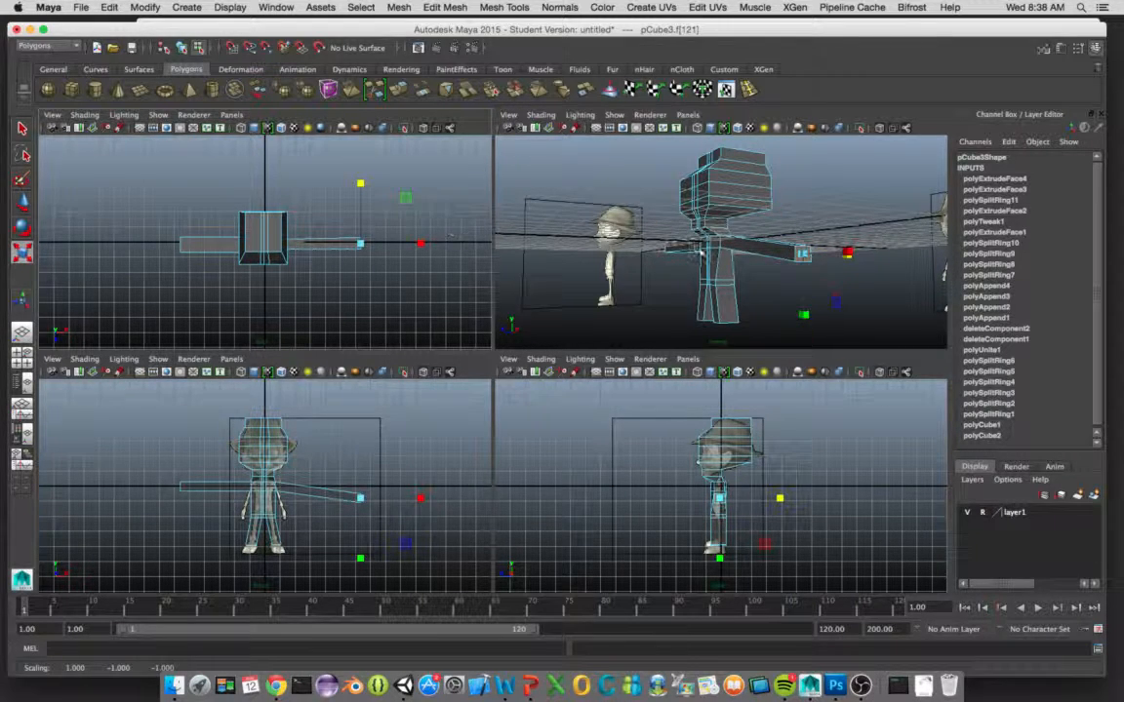
Step: Inspect both extruded arms from several angles, returning the mesh to object mode
scroll(698, 250, "down", 5)
left_click_drag(698, 251, 760, 287, "alt")
scroll(712, 248, "up", 8)
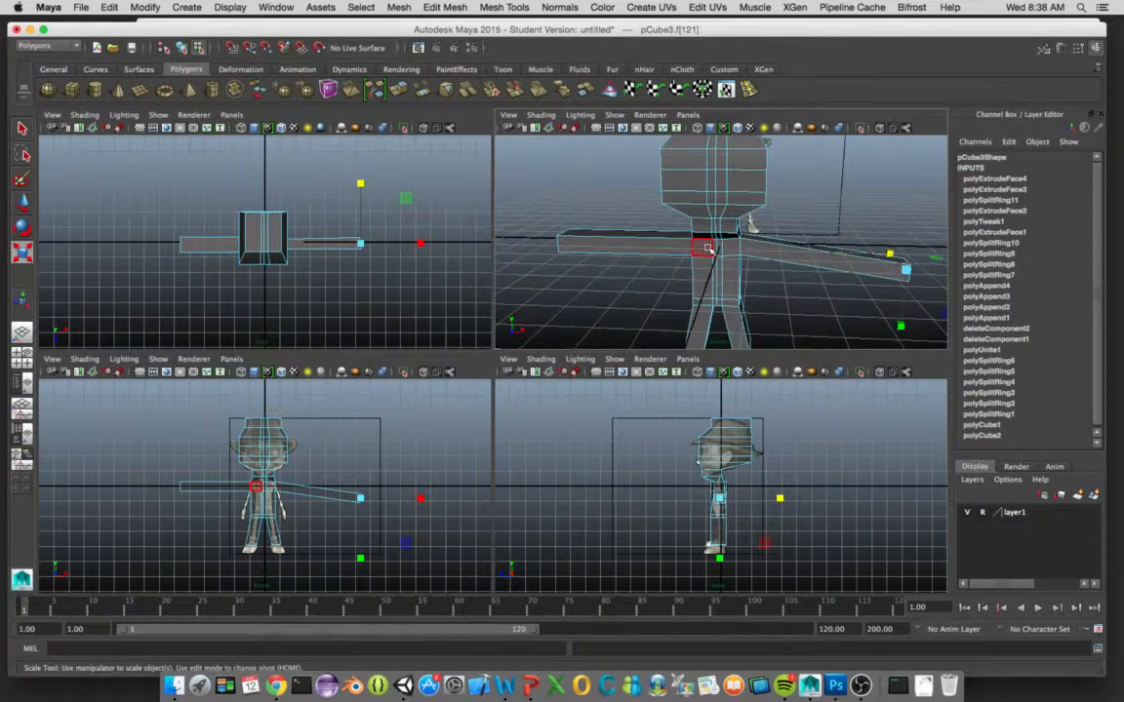
scroll(709, 248, "down", 8)
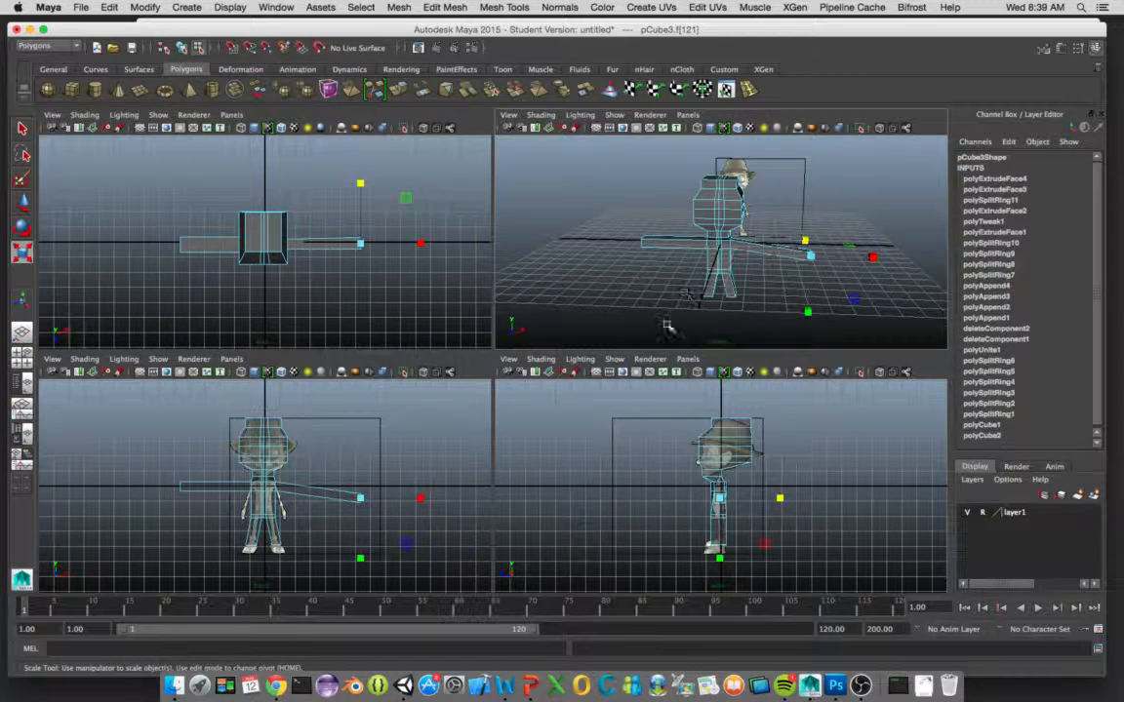
scroll(668, 326, "up", 3)
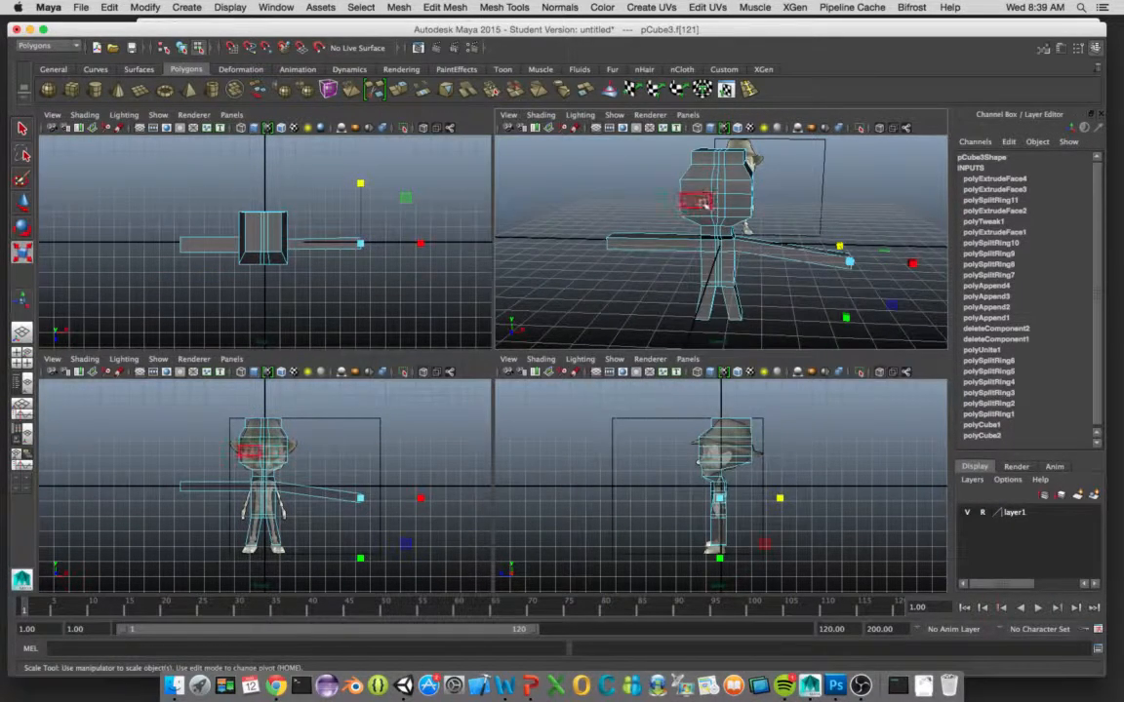
right_click(703, 200)
left_click(682, 262)
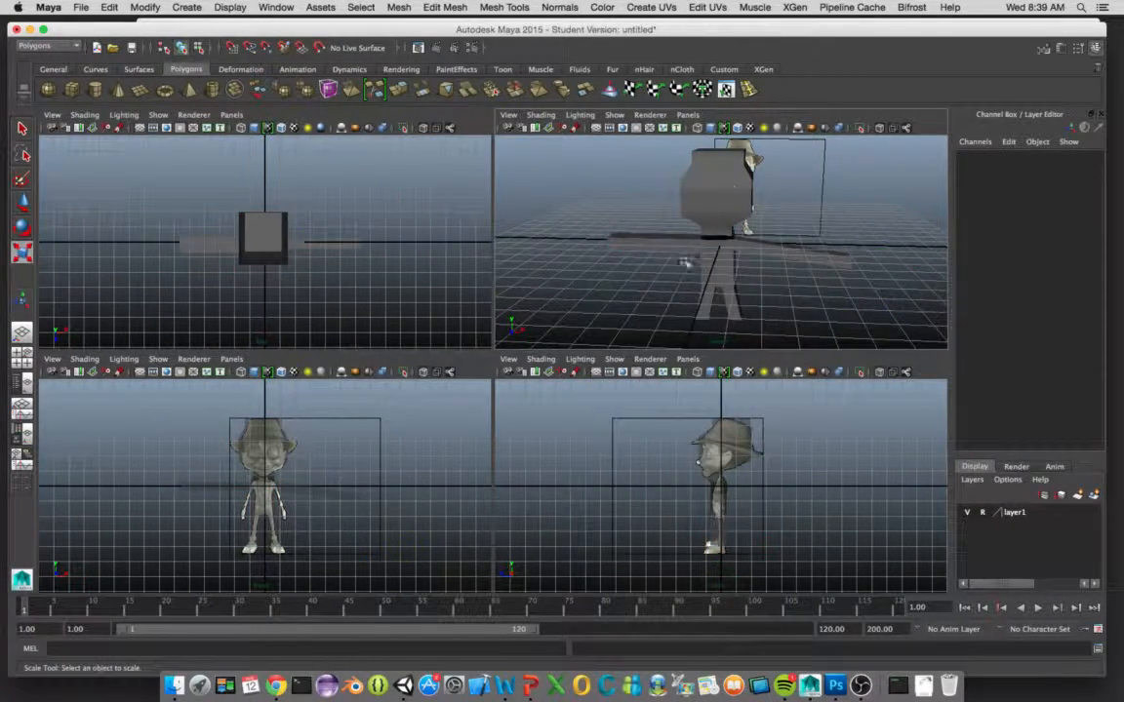
mouse_move(660, 296)
left_mouse_down("alt")
mouse_move(468, 244)
mouse_move(495, 254)
mouse_move(475, 308)
mouse_move(717, 334)
mouse_move(624, 293)
mouse_move(660, 279)
mouse_move(512, 289)
mouse_move(446, 256)
mouse_move(524, 240)
mouse_move(585, 283)
mouse_move(763, 319)
mouse_move(683, 304)
mouse_move(682, 281)
mouse_move(521, 281)
mouse_move(697, 296)
mouse_move(831, 269)
mouse_move(781, 288)
mouse_move(650, 291)
mouse_move(671, 291)
left_mouse_up("alt")
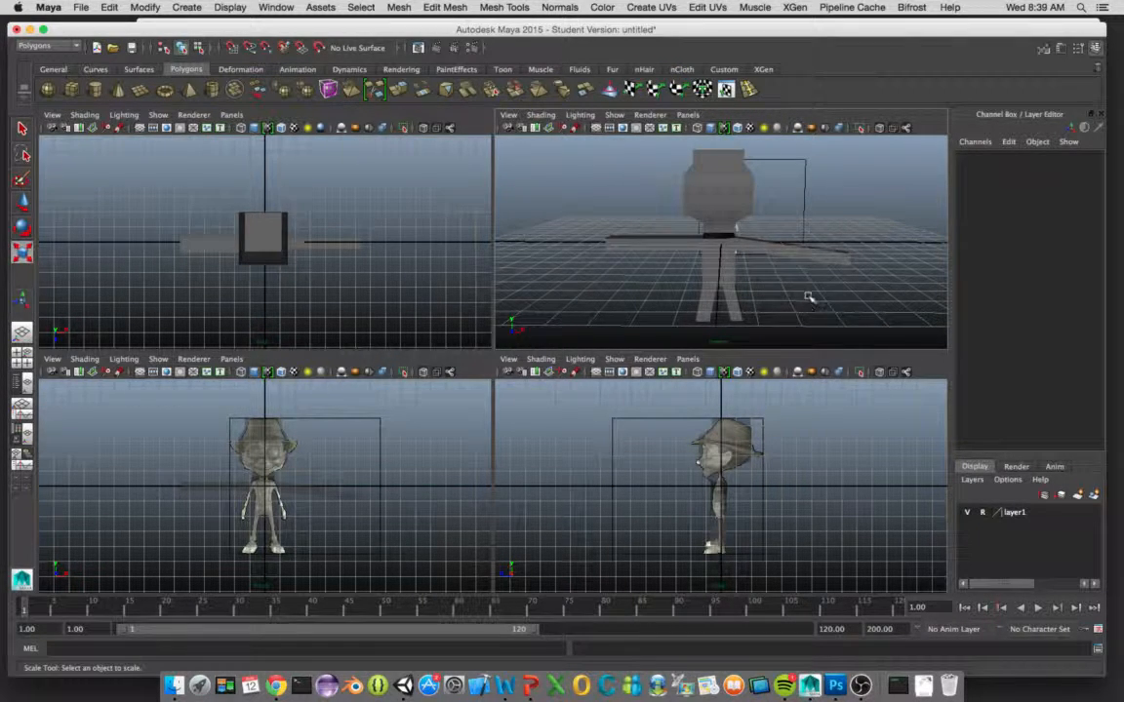
left_click_drag(809, 298, 761, 282, "alt")
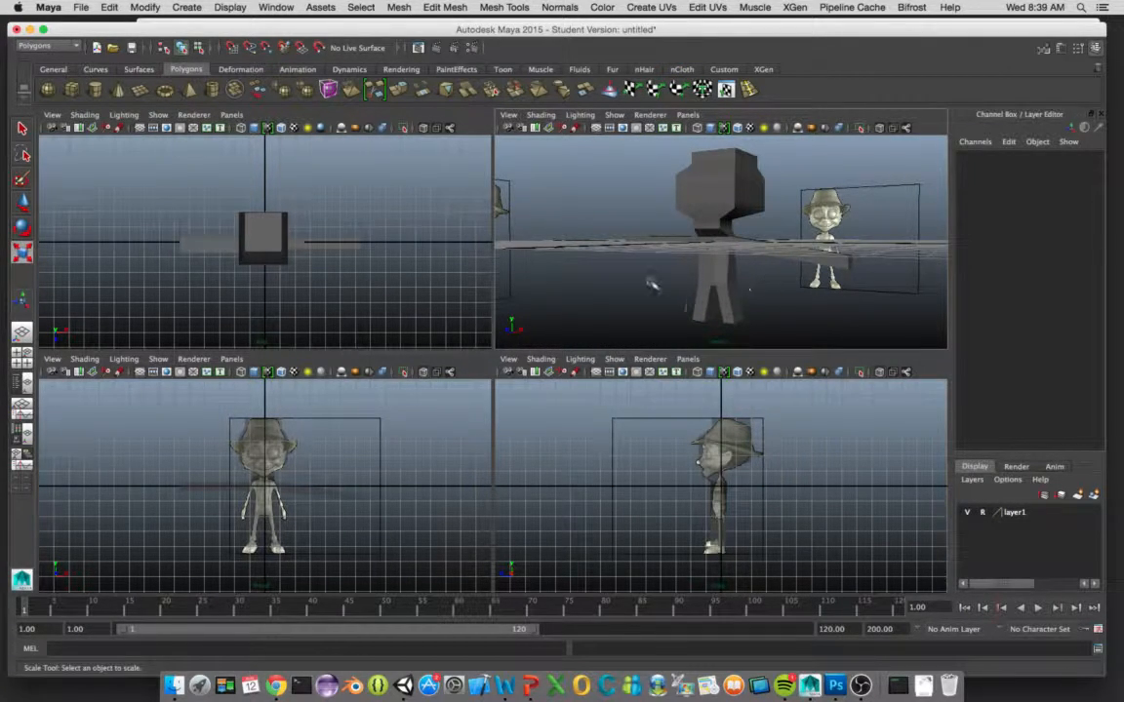